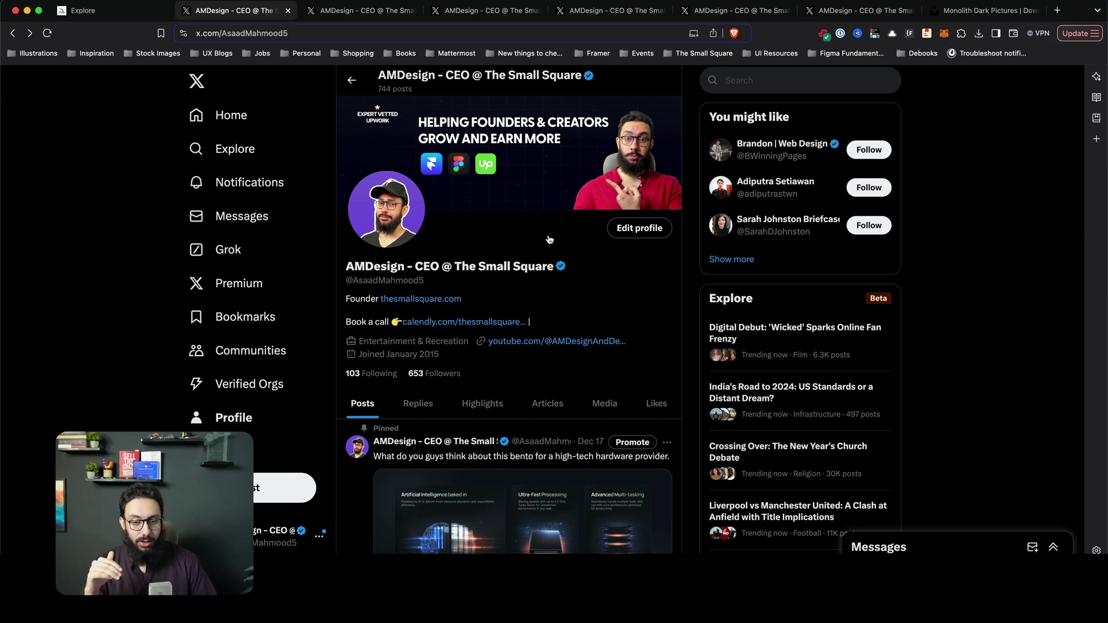
Review the AMDesign profile, the high-tech hardware bento post and the Smart Modular Farming Systems hero section post
scroll(549, 240, down, 2)
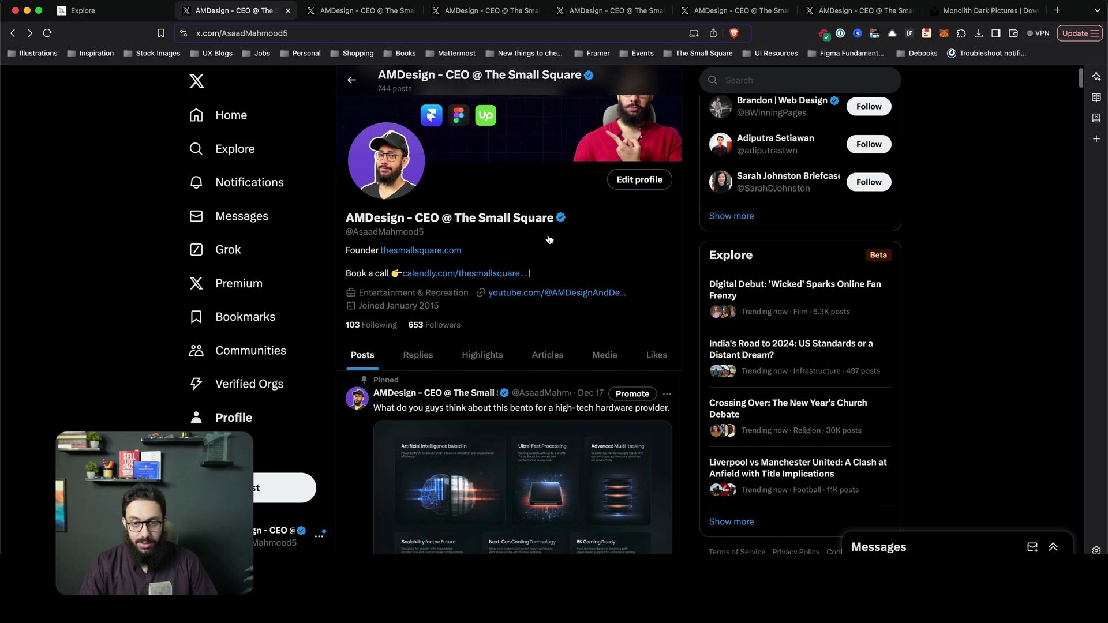
scroll(550, 240, up, 2)
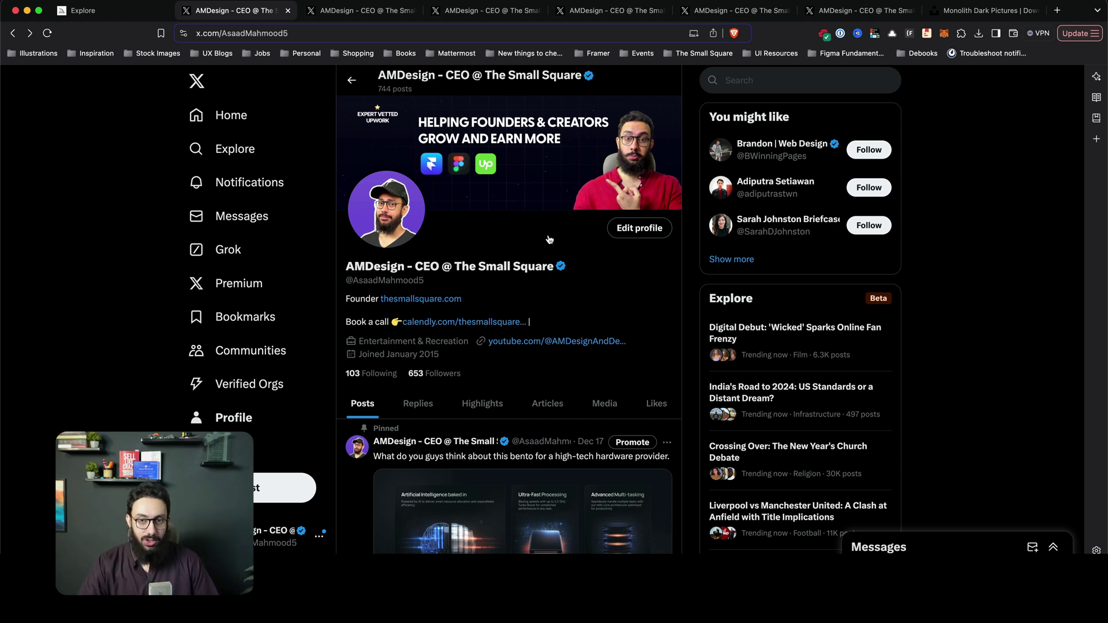
key(ctrl+Tab)
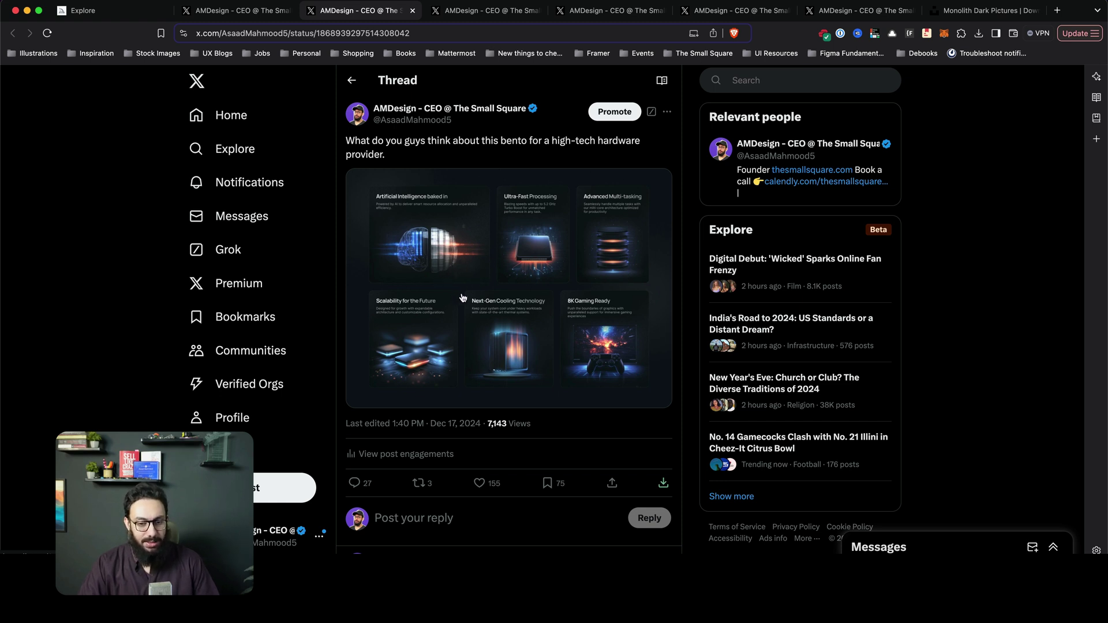
click(495, 489)
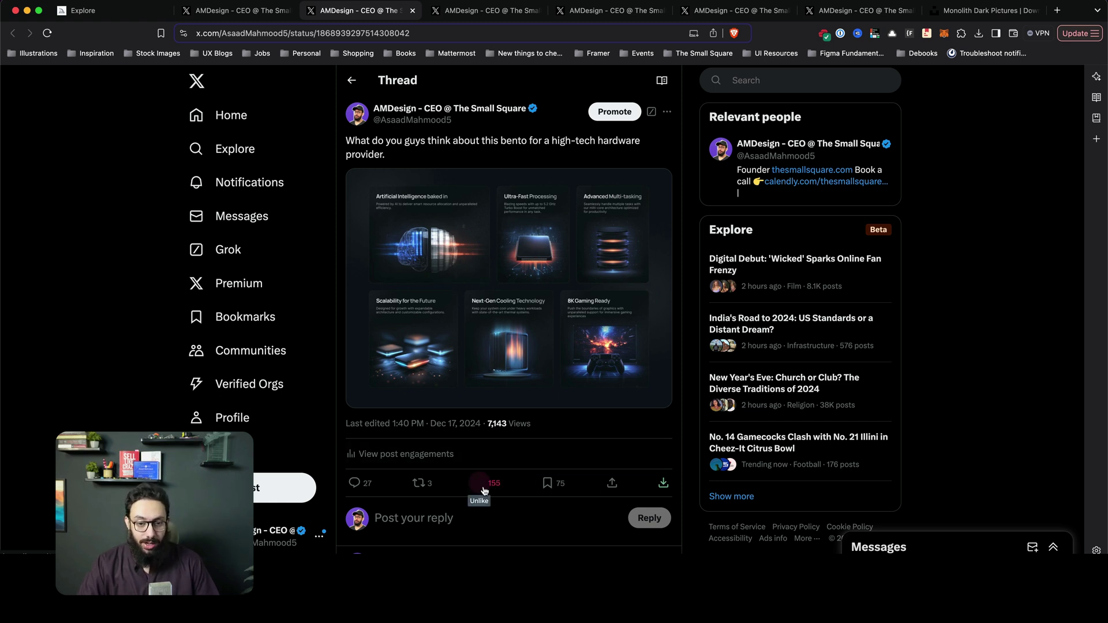
key(ctrl+Tab)
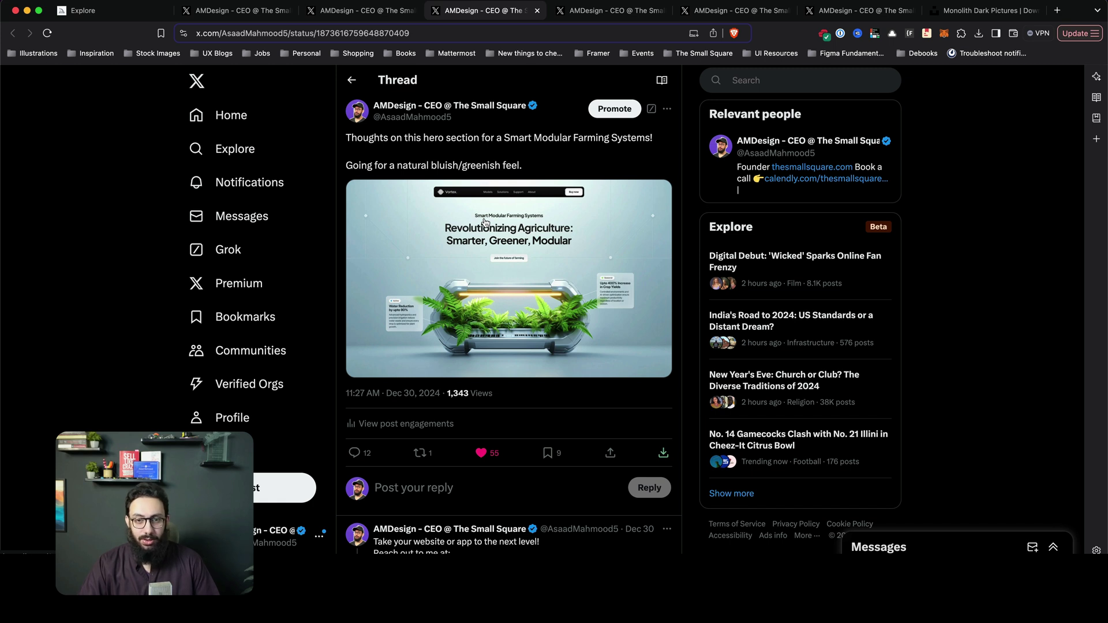
View the images of the "Which CTA section looks good for my template?" post at full size
key(ctrl+Tab)
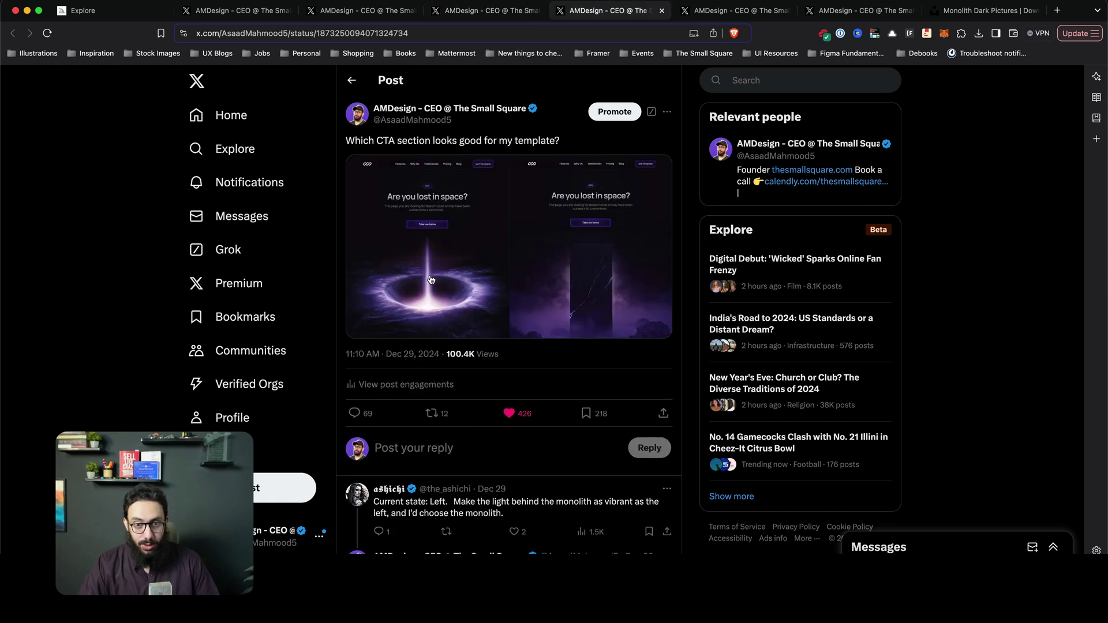
click(477, 264)
key(Right)
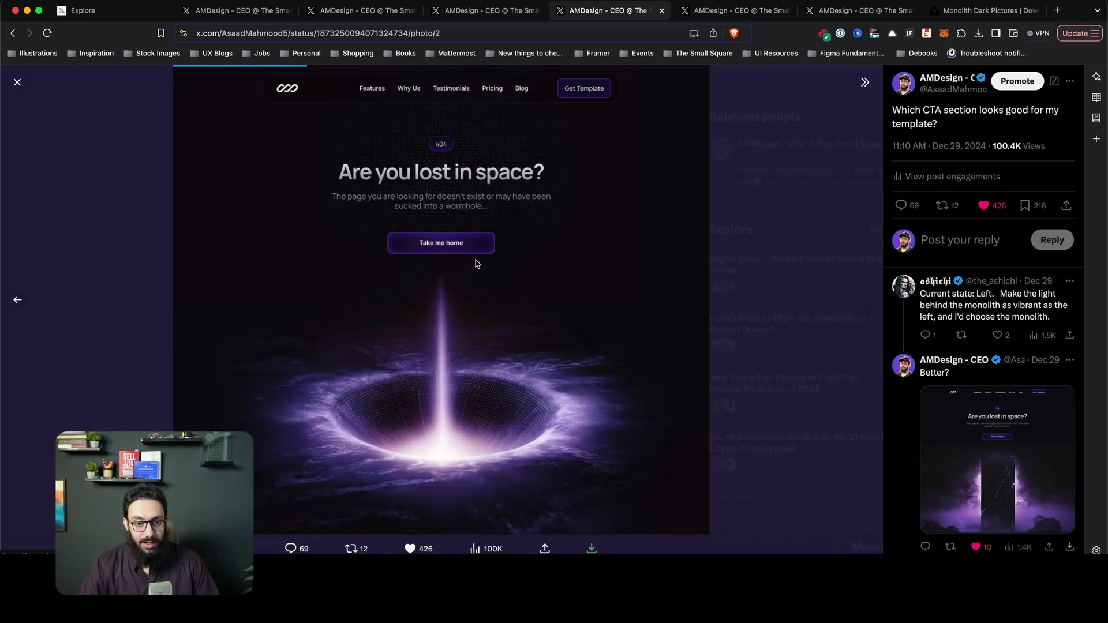
key(Escape)
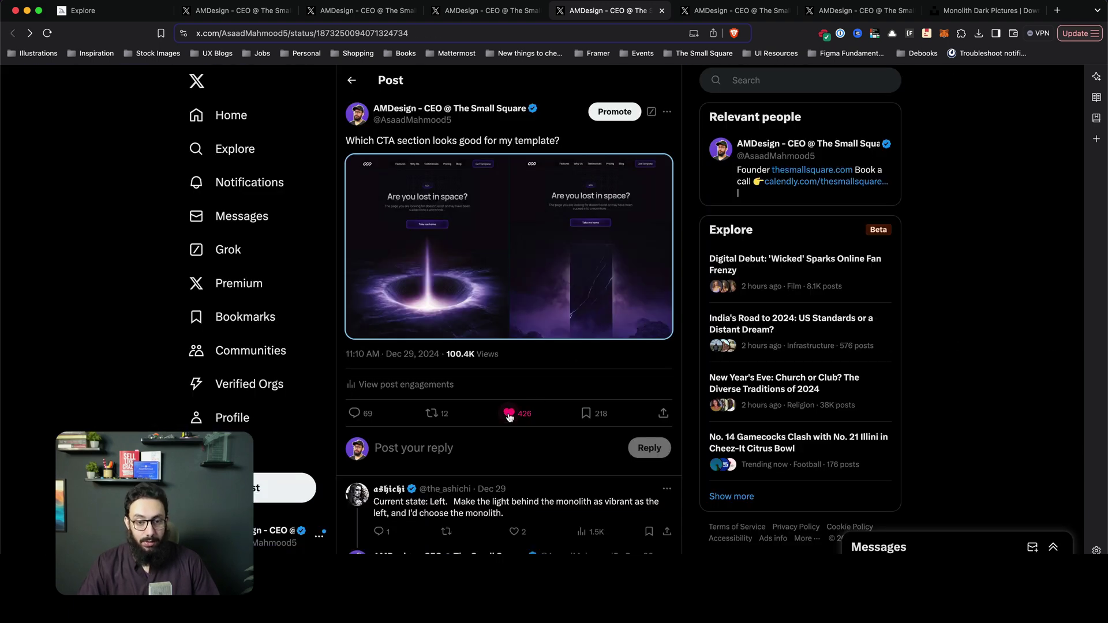
Enlarge the "Our Services" image in the GreenTech solutions section post to examine its illustrations
key(ctrl+Tab)
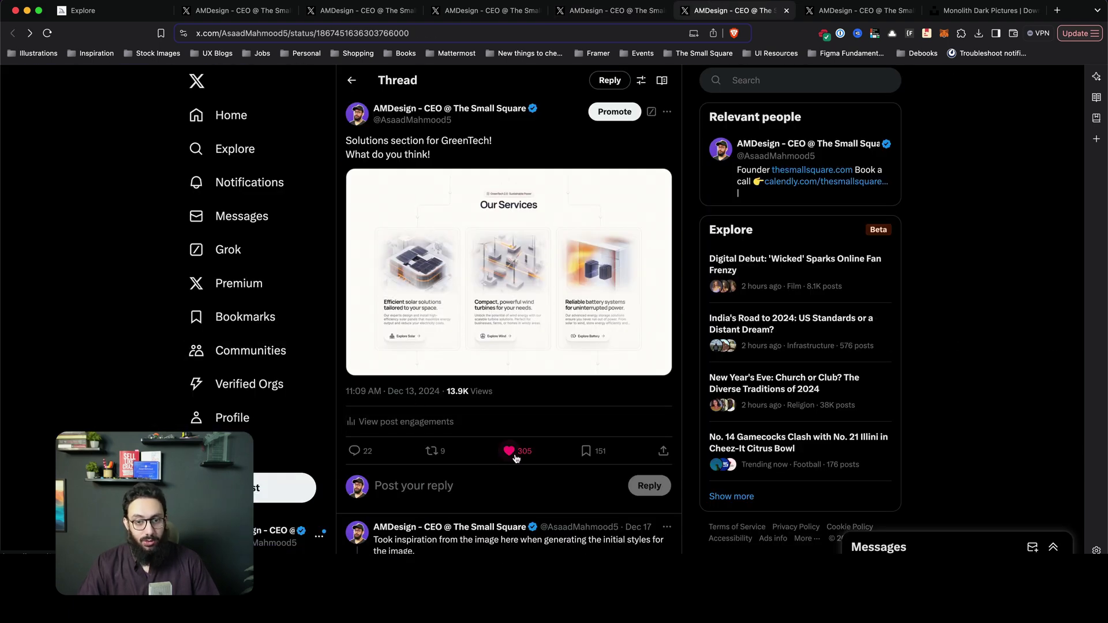
click(493, 305)
key(Escape)
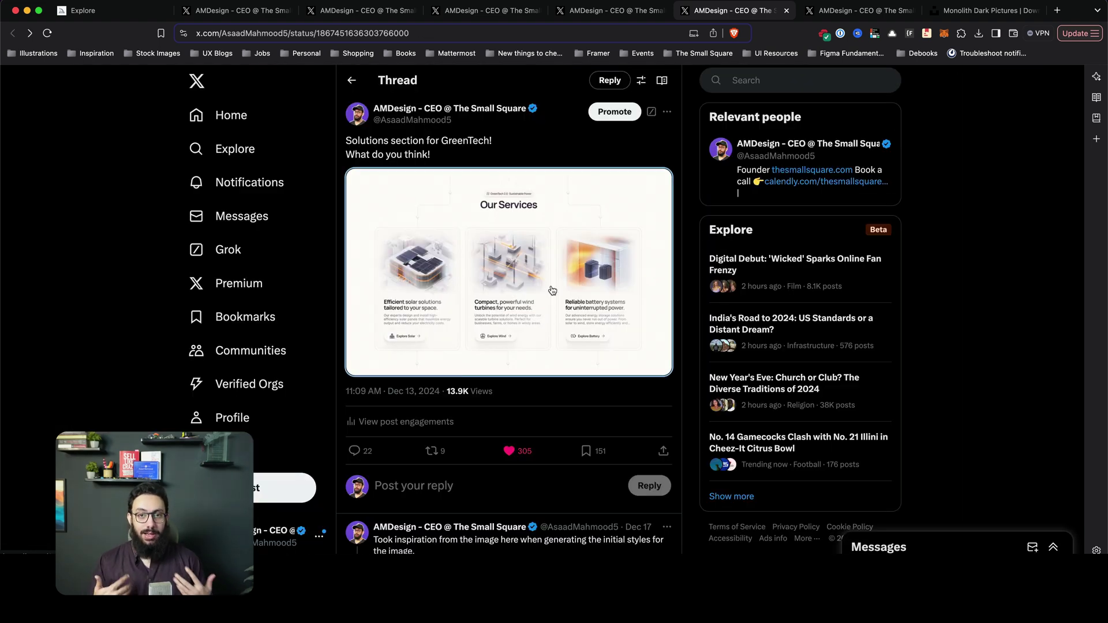
click(552, 290)
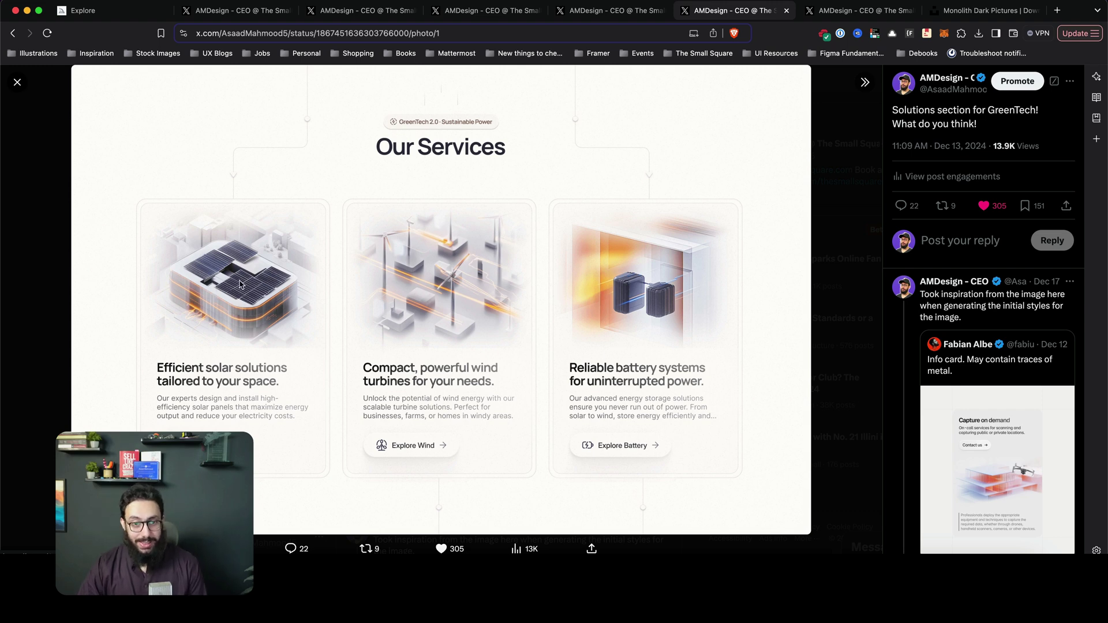
key(Escape)
Search the GreenTech thread for "prompt" and return to the original post
key(super+f)
text(prompt)
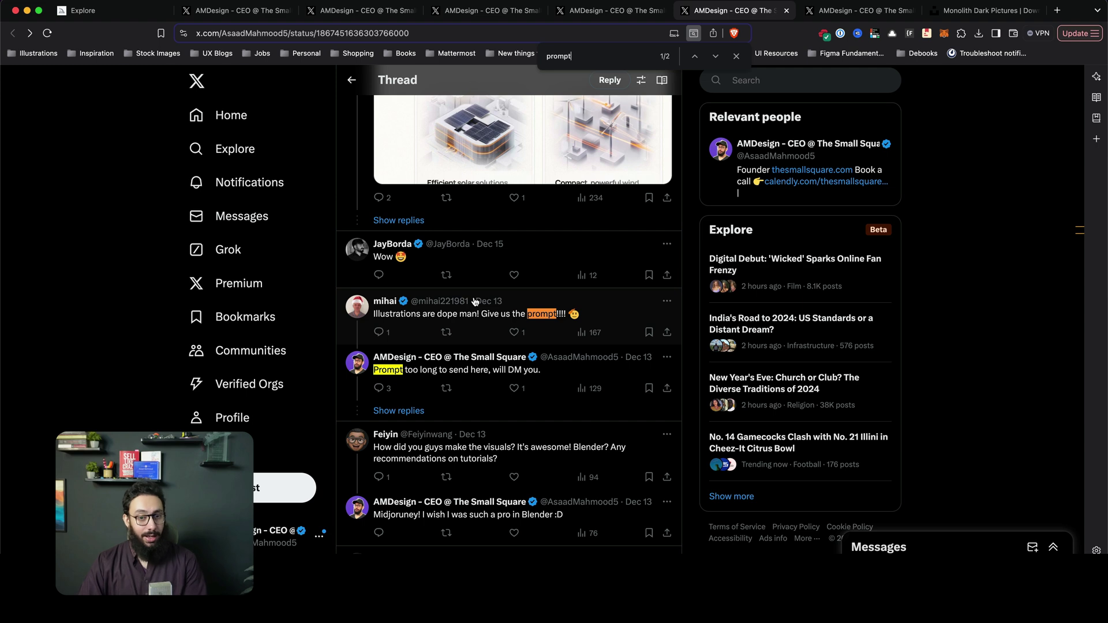
key(Return)
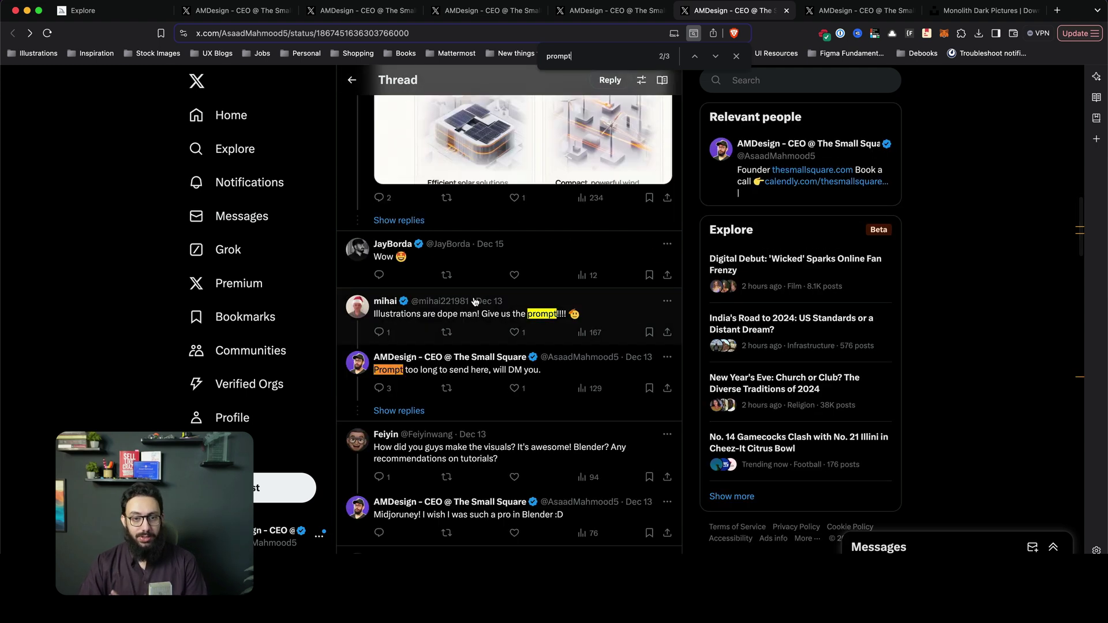
scroll(474, 301, up, 10)
key(Escape)
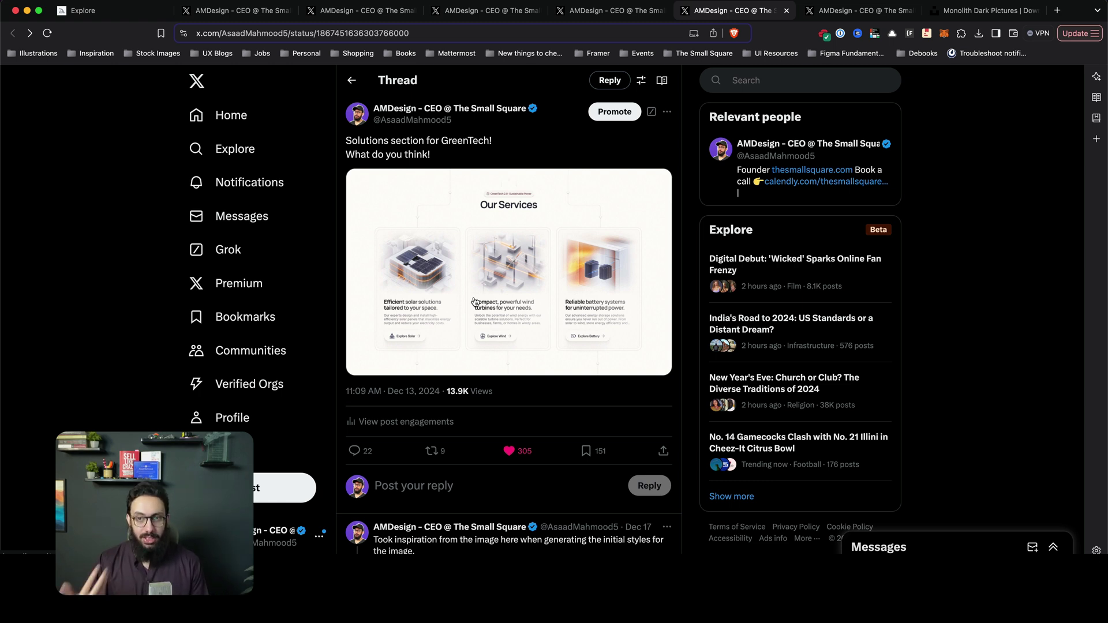
Watch the orb animation in the Nova AI post at an enlarged size
key(ctrl+Tab)
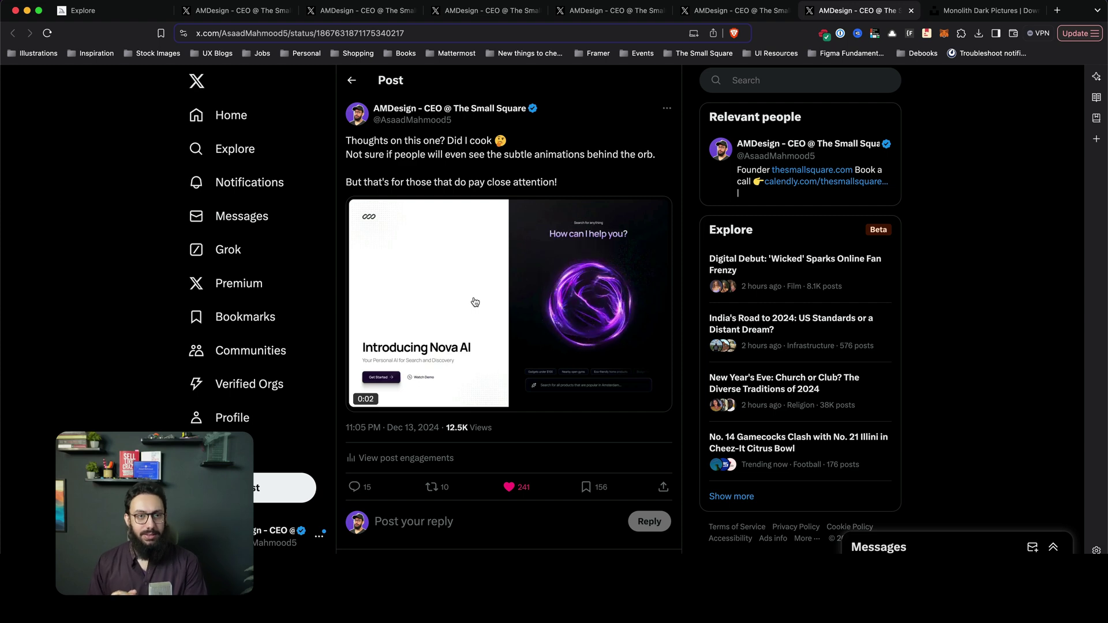
click(584, 321)
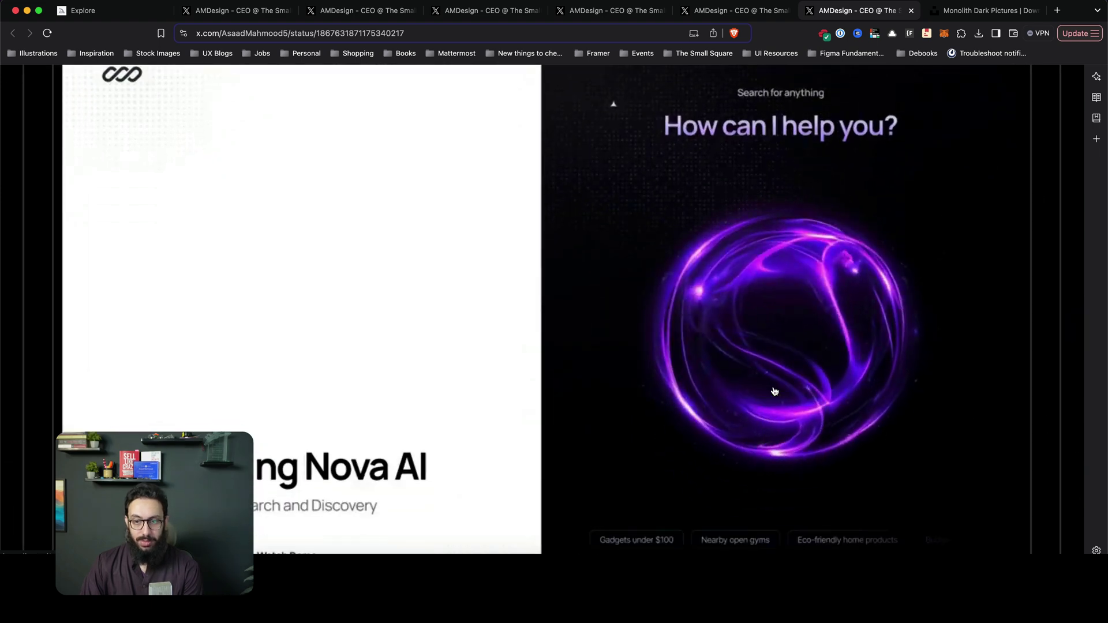
key(Escape)
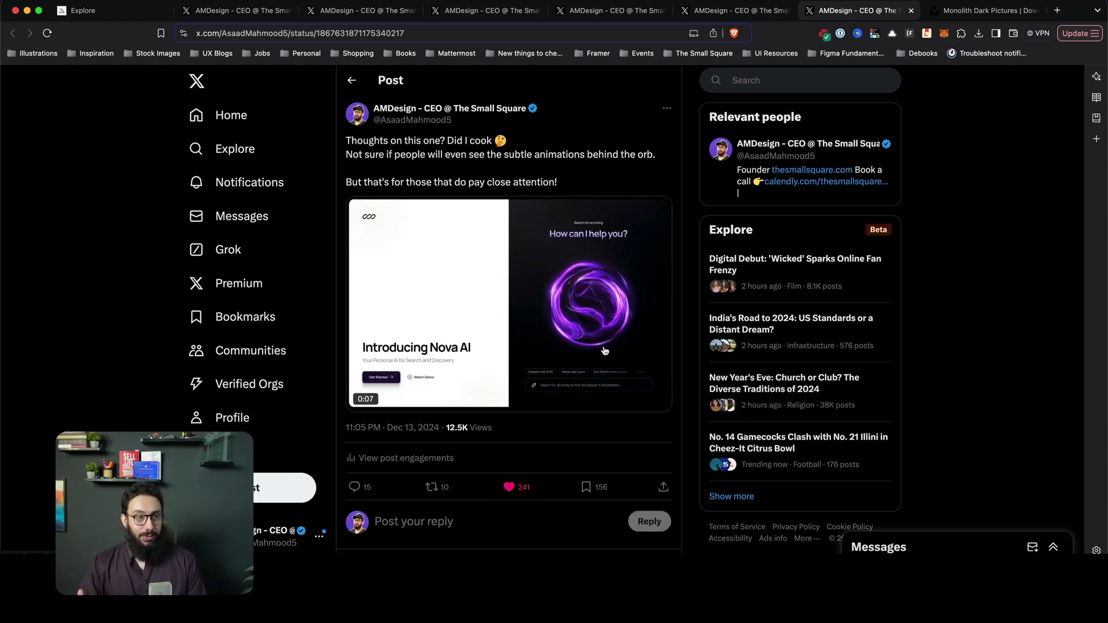
Switch to Midjourney and open the dark ceramic-tile Christmas tree from the liked images
key(super+1)
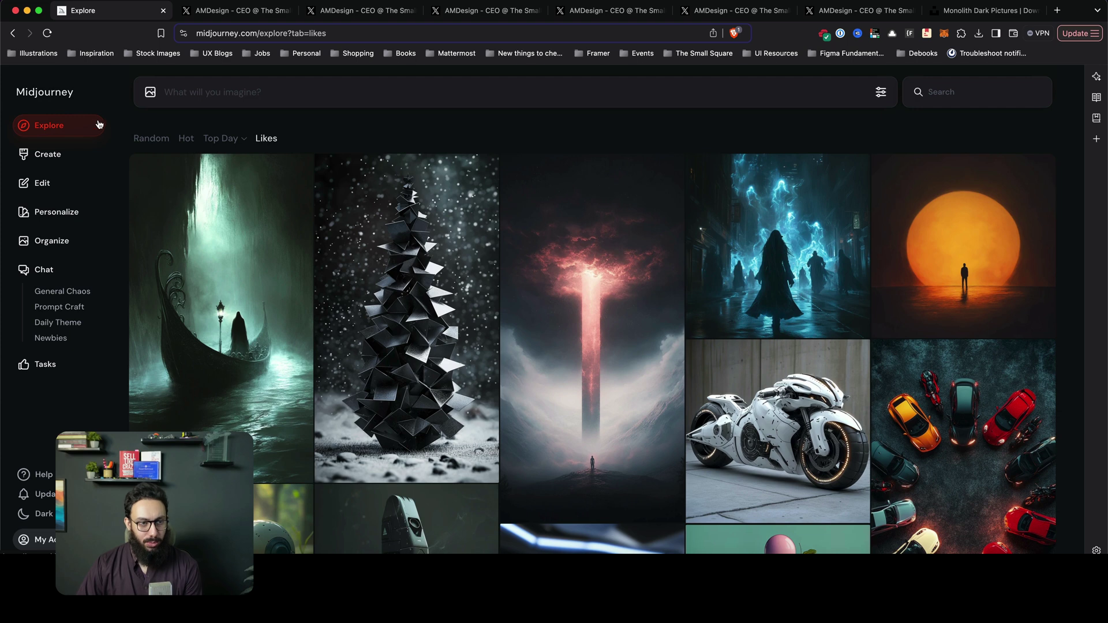
mouse_move(548, 242)
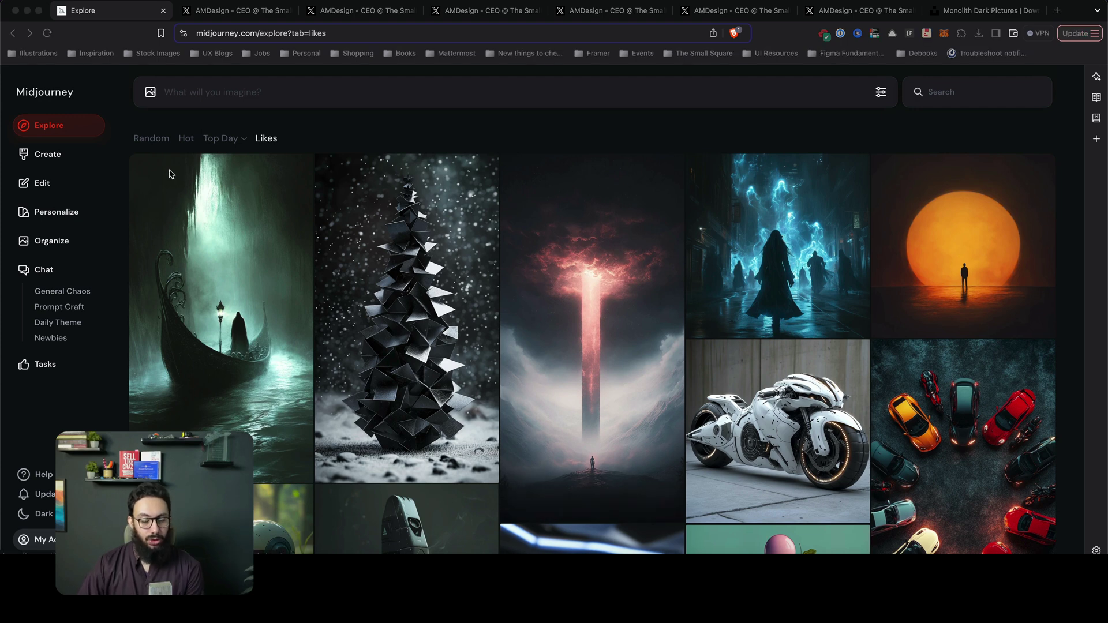
click(292, 141)
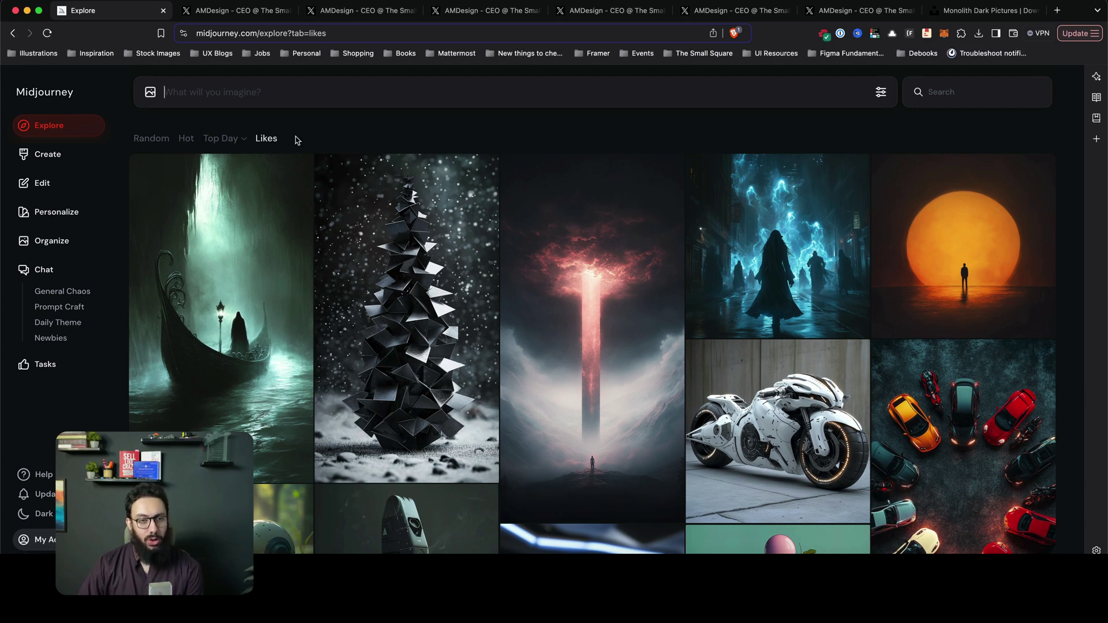
click(449, 249)
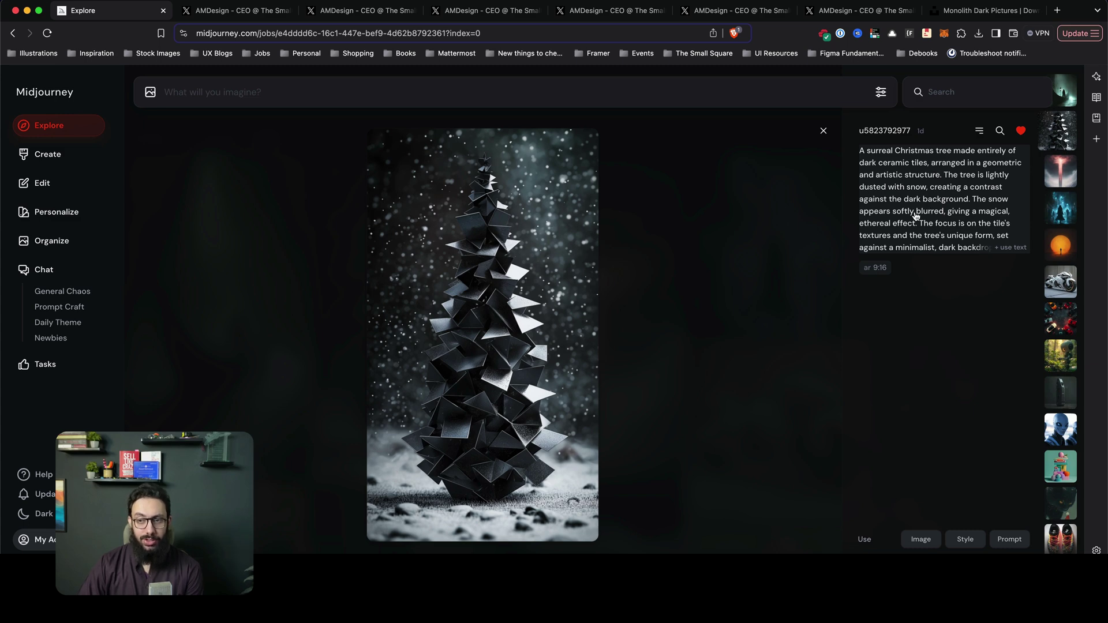
Reuse the Christmas tree's prompt text and attach its image to the prompt as a style reference
click(939, 182)
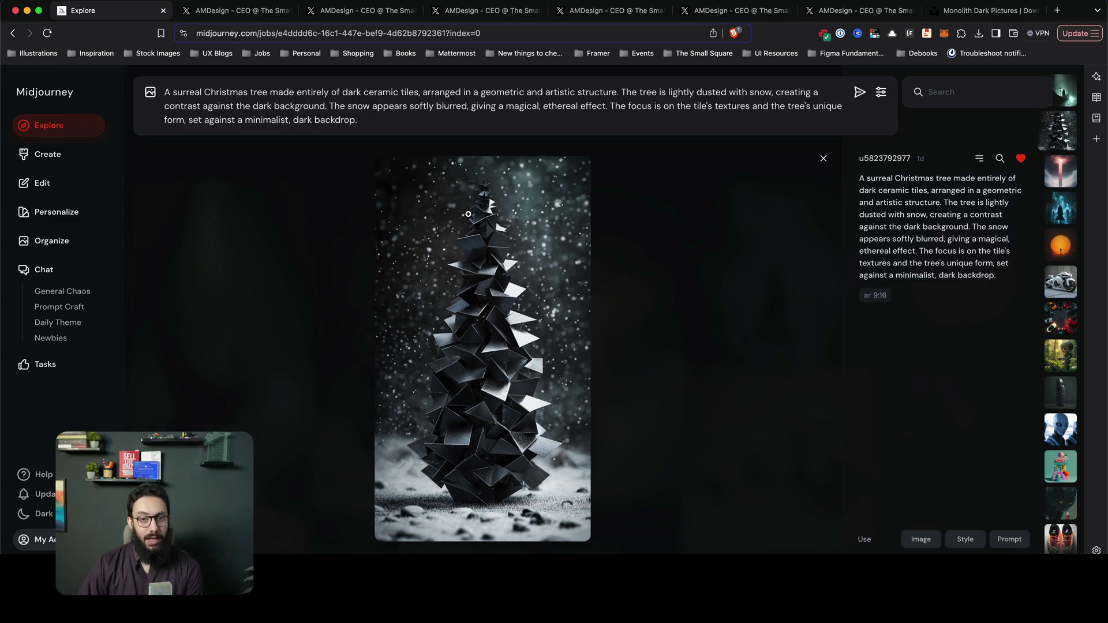
drag(483, 217, 424, 139)
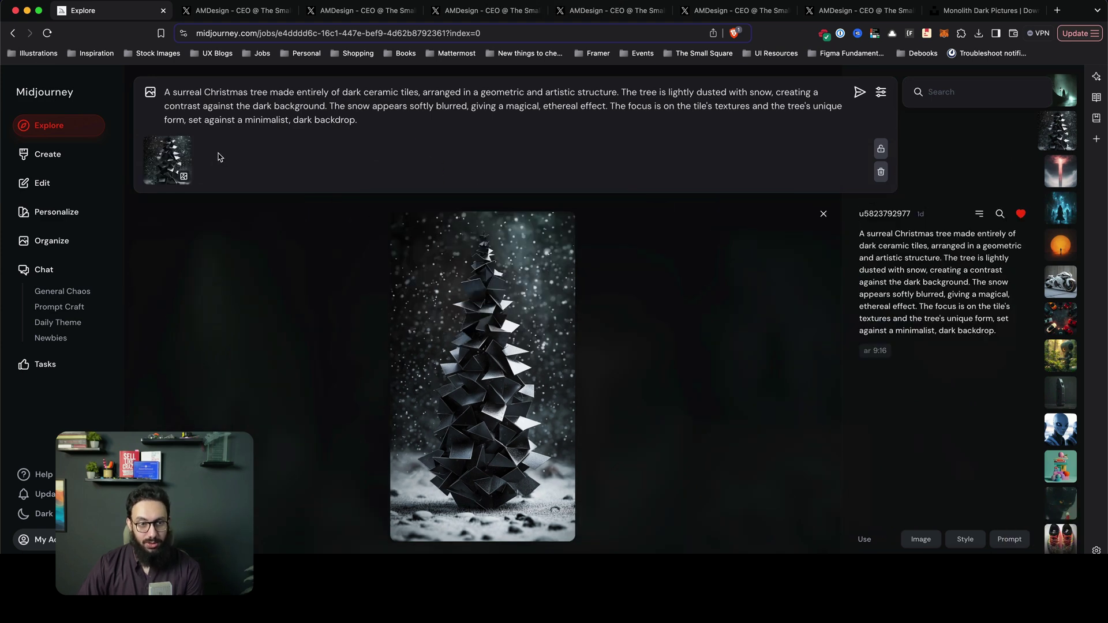
mouse_move(179, 151)
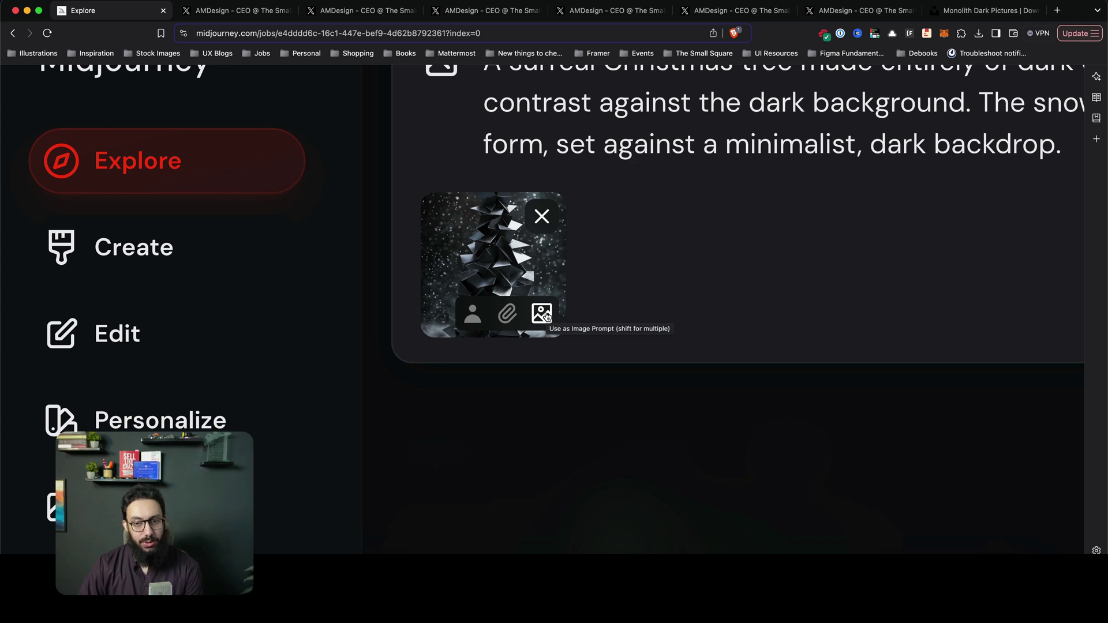
click(507, 314)
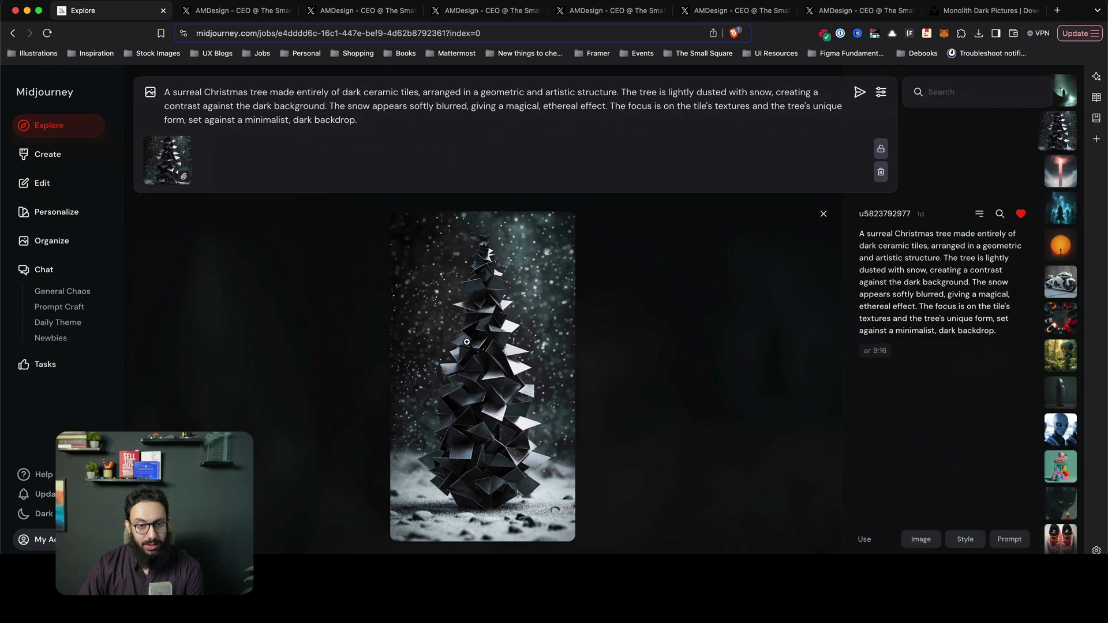
mouse_move(176, 174)
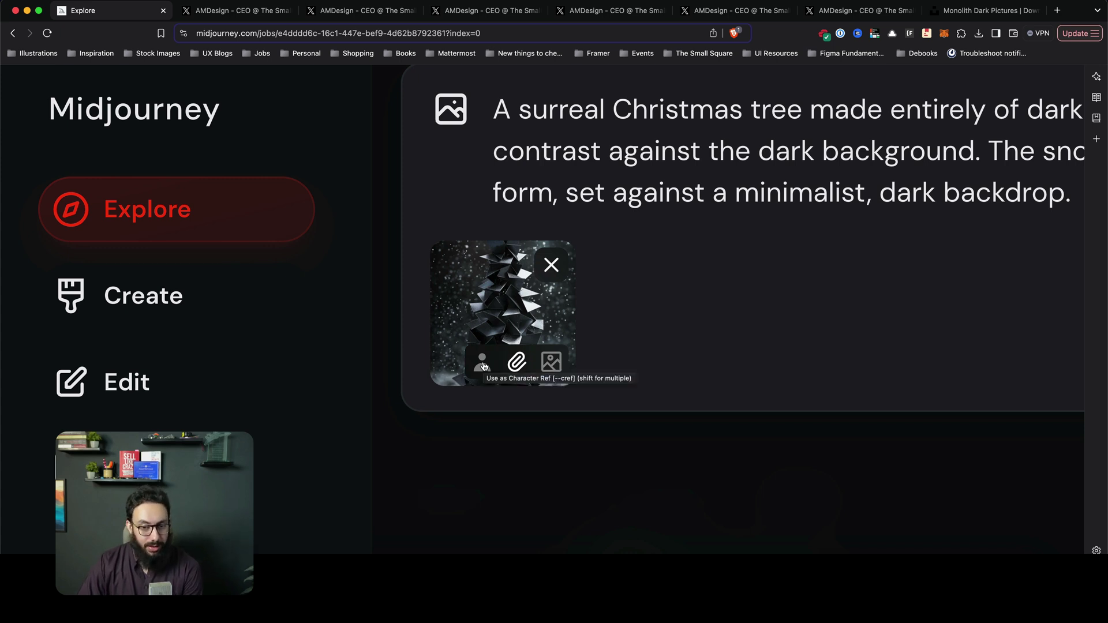
click(516, 361)
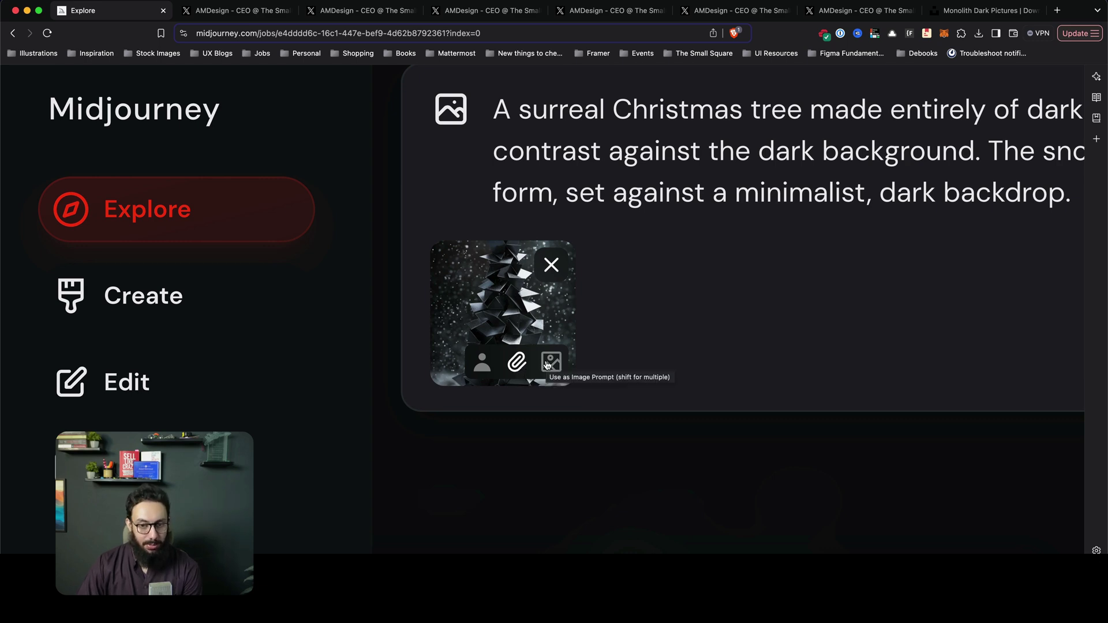
key(super+minus)
key(super+minus)
key(super+minus)
key(super+minus)
key(super+minus)
key(super+minus)
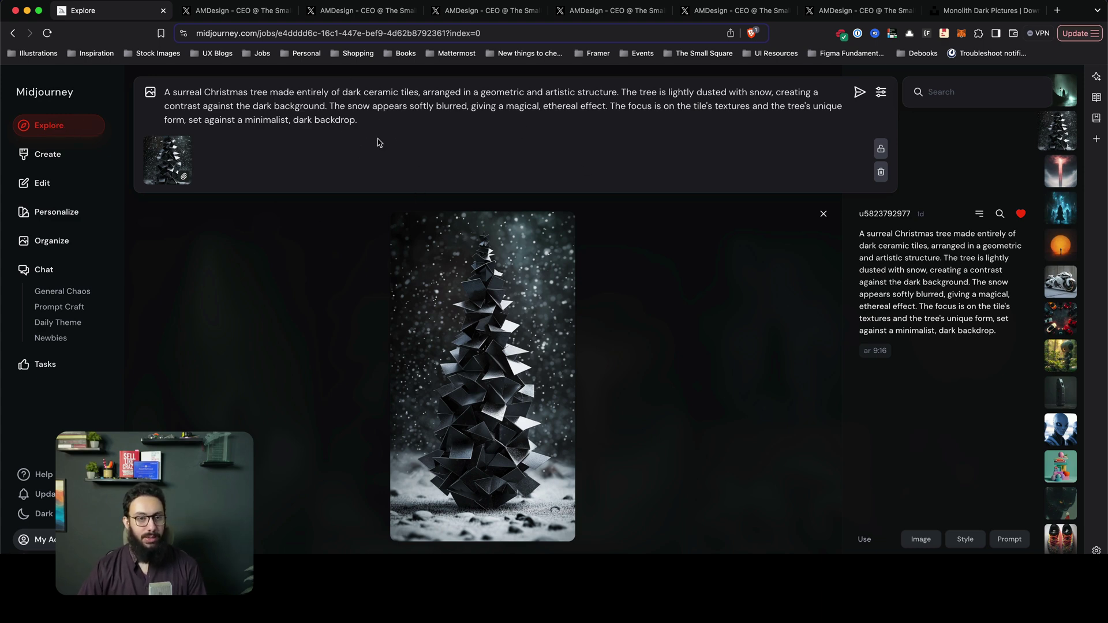
Shorten the prompt to "A surreal tesseract" and submit it with the attached tree image
drag(391, 119, 201, 86)
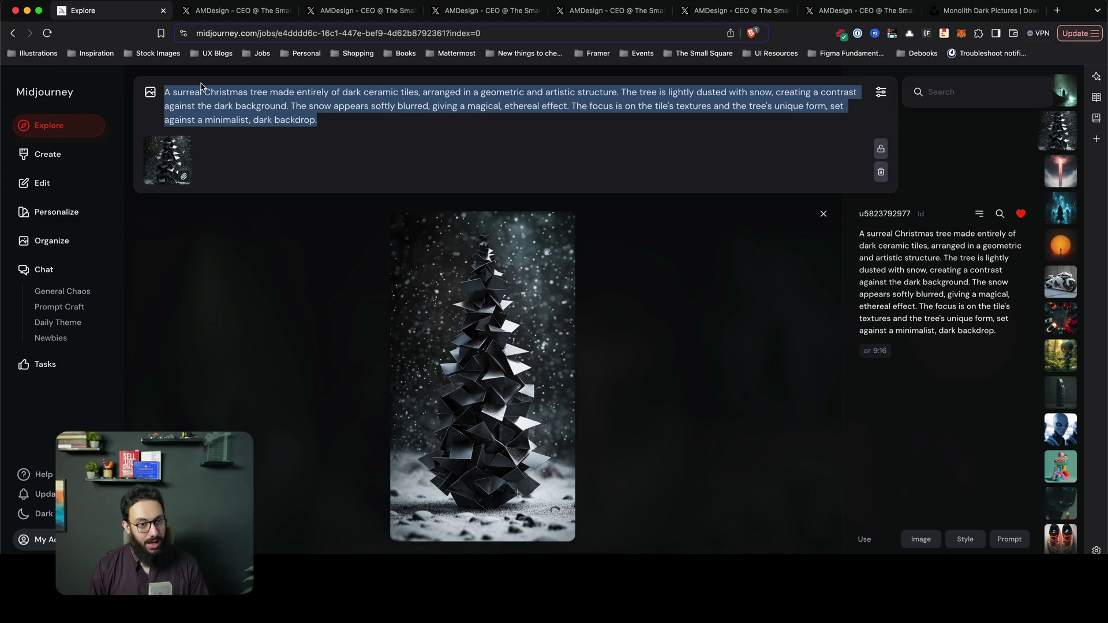
mouse_move(172, 184)
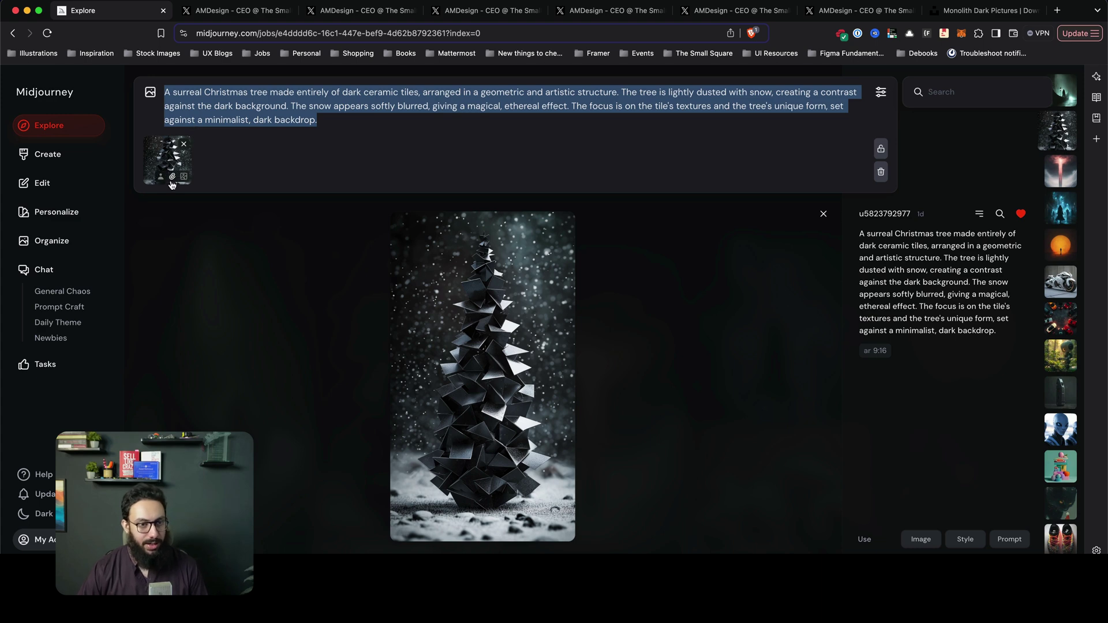
click(359, 113)
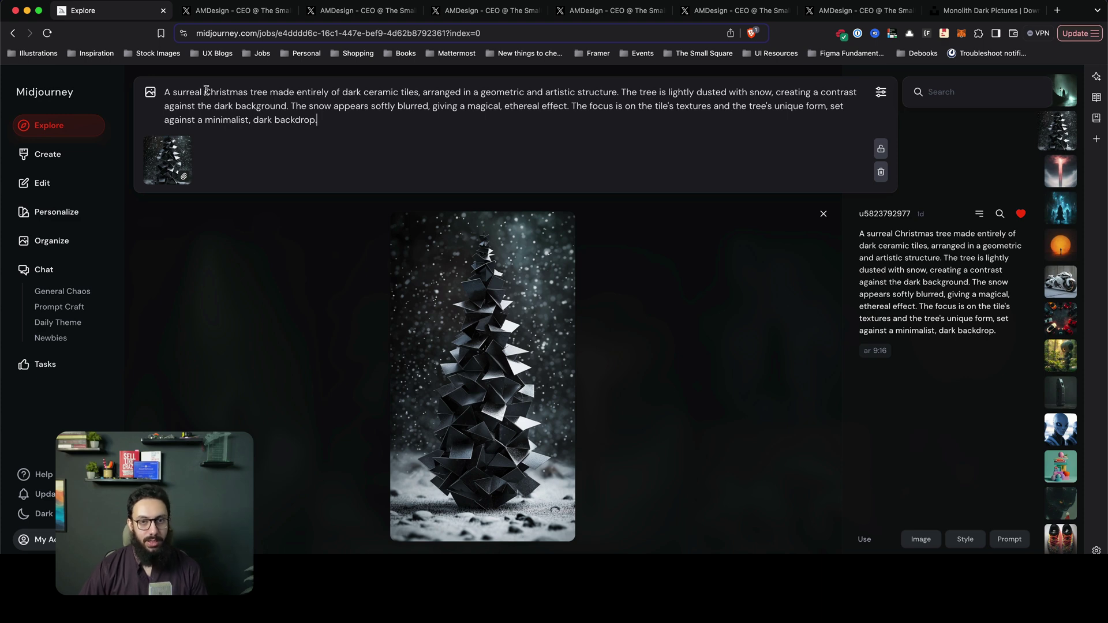
drag(205, 90, 314, 120)
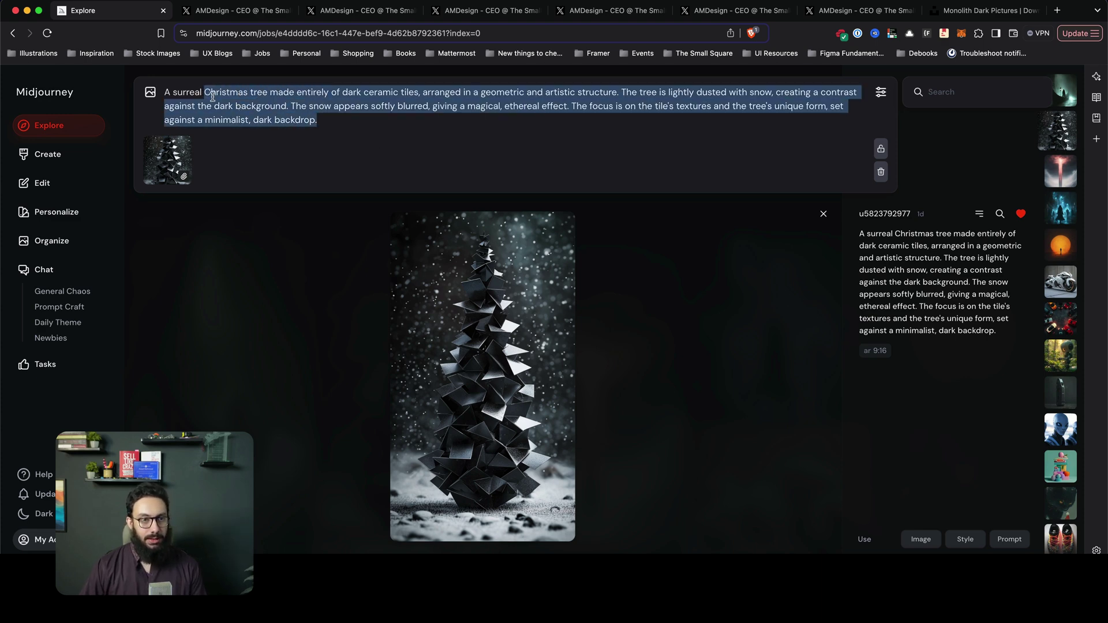
text(tesseract)
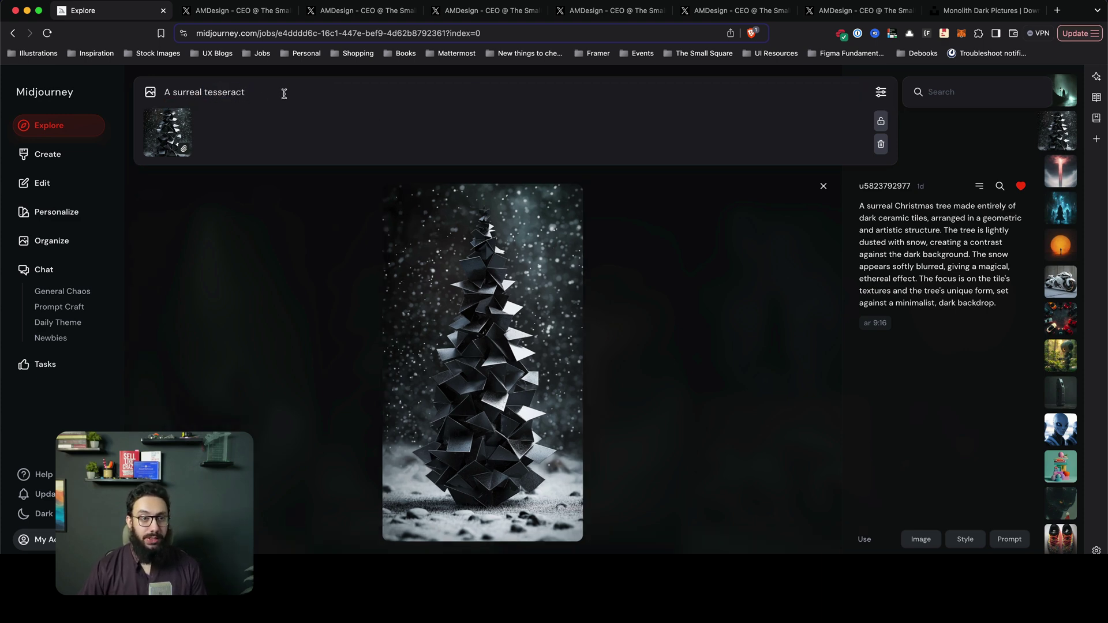
key(Return)
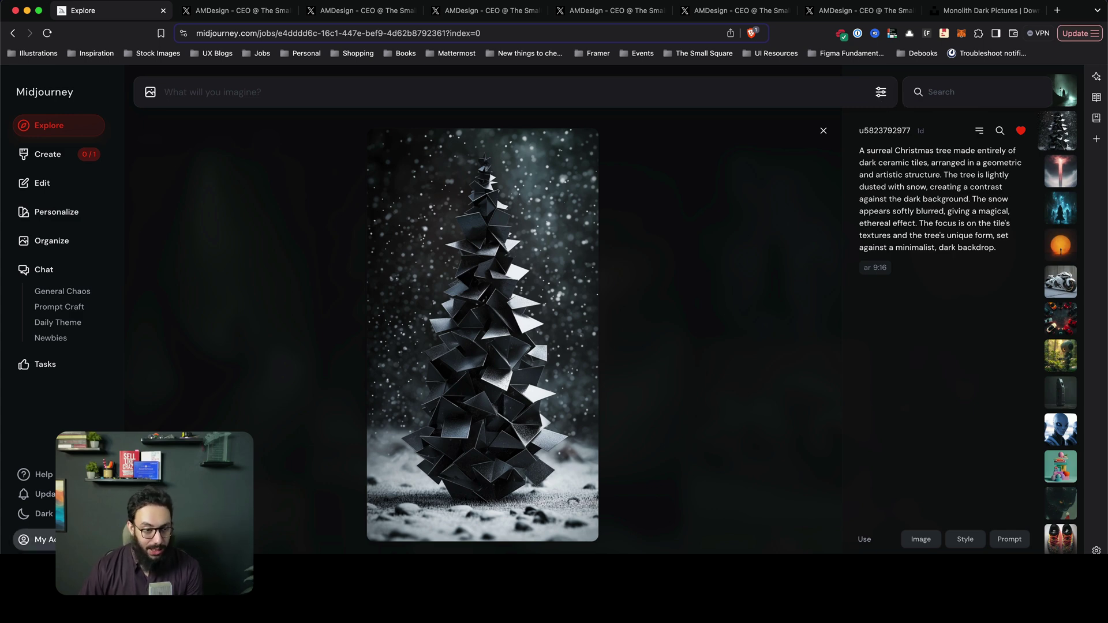
Open the account's subscription details to check the plan and remaining fast hours
click(35, 540)
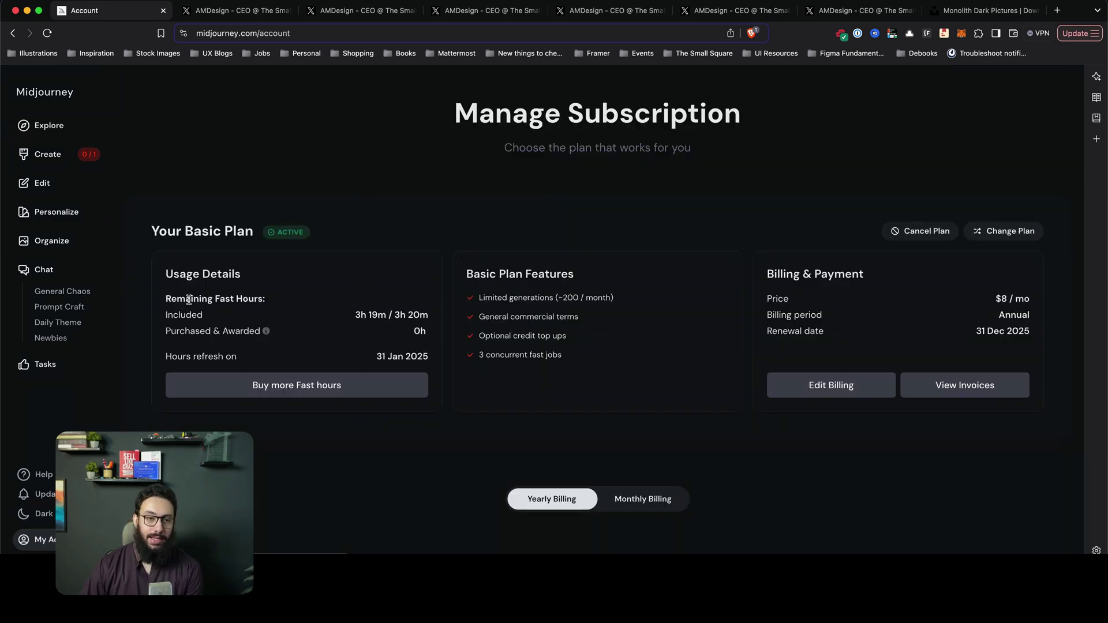
Examine the remaining fast hours and the yearly prices of the available plans on the subscription page
drag(189, 299, 348, 304)
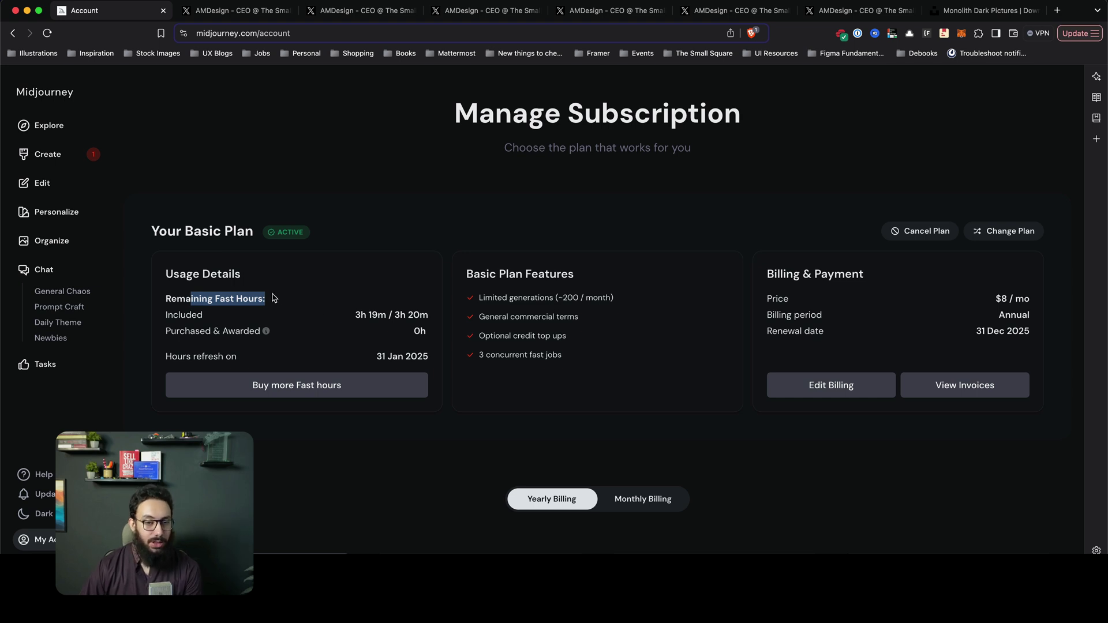
scroll(452, 312, down, 3)
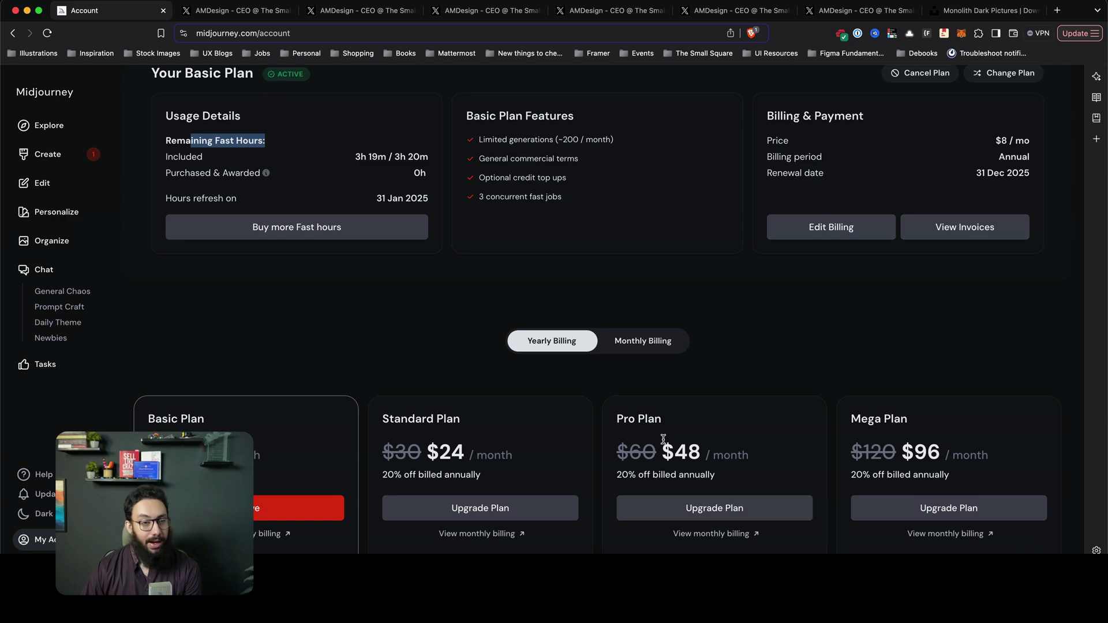
scroll(496, 399, up, 3)
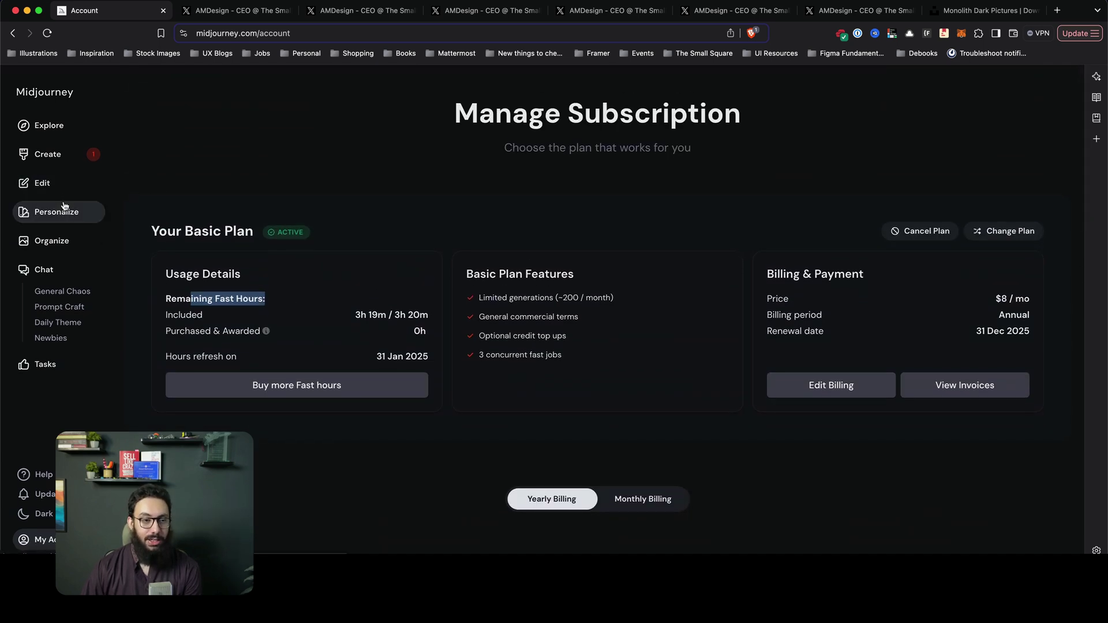
Return to the Create page and view the first two "A surreal tesseract" images at full size
click(64, 158)
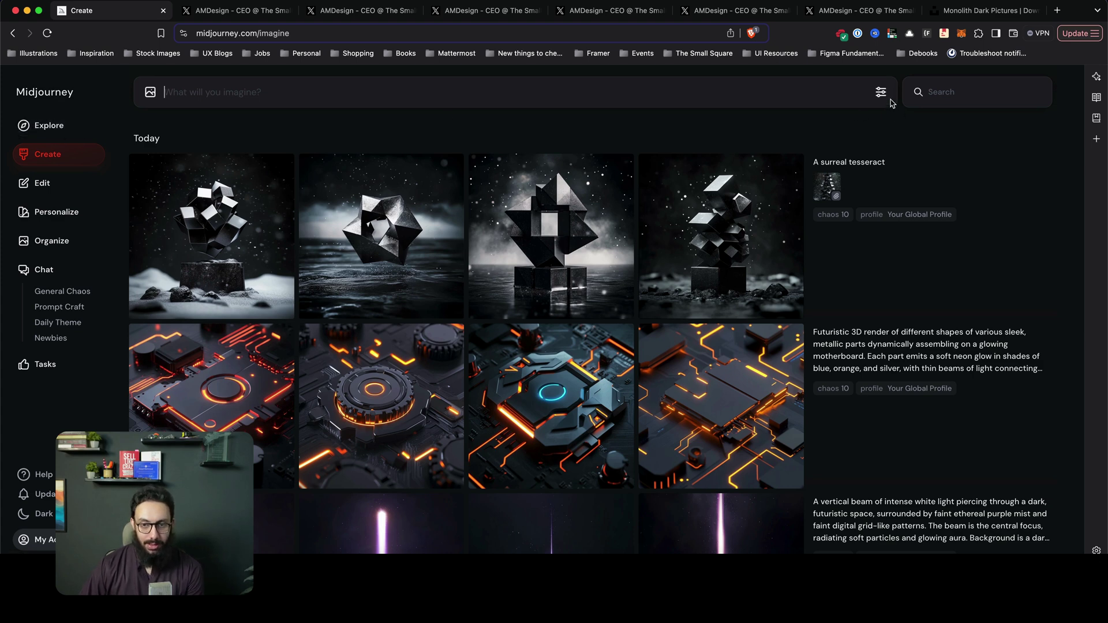
click(265, 212)
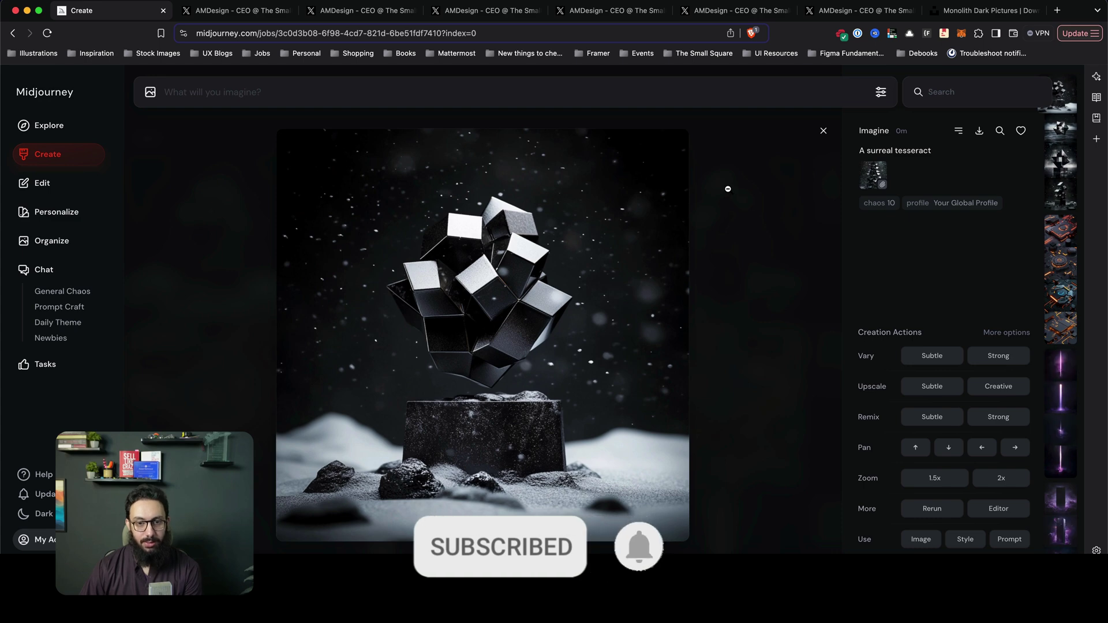
scroll(721, 200, down, 3)
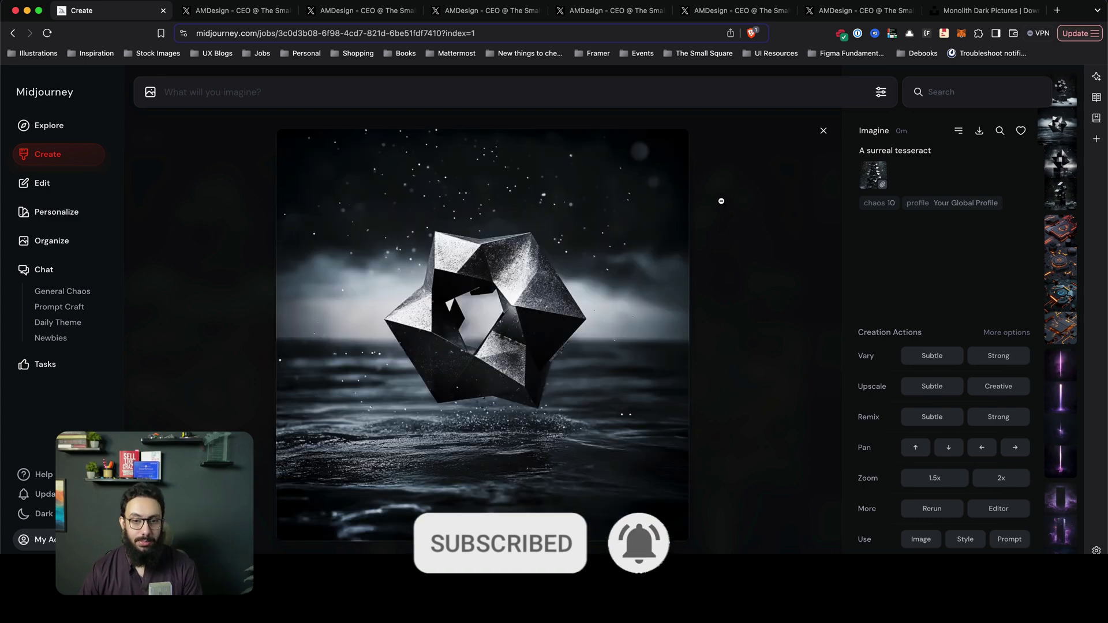
key(Escape)
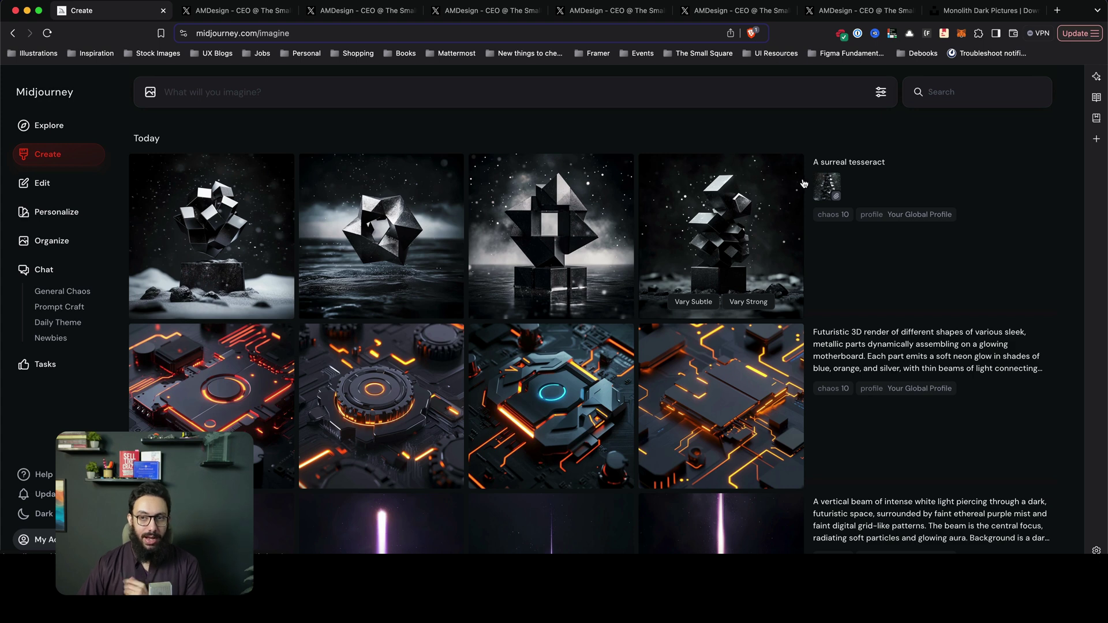
Try the Portrait and Landscape image sizes in the generation settings, and return the ratio to 1:1 square
click(882, 94)
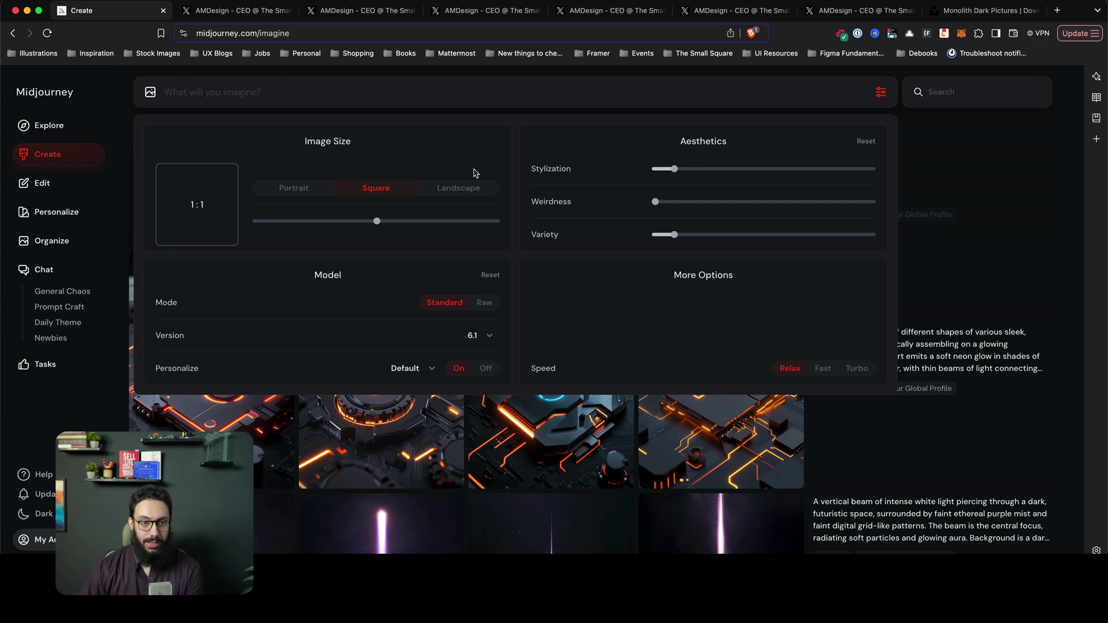
click(304, 197)
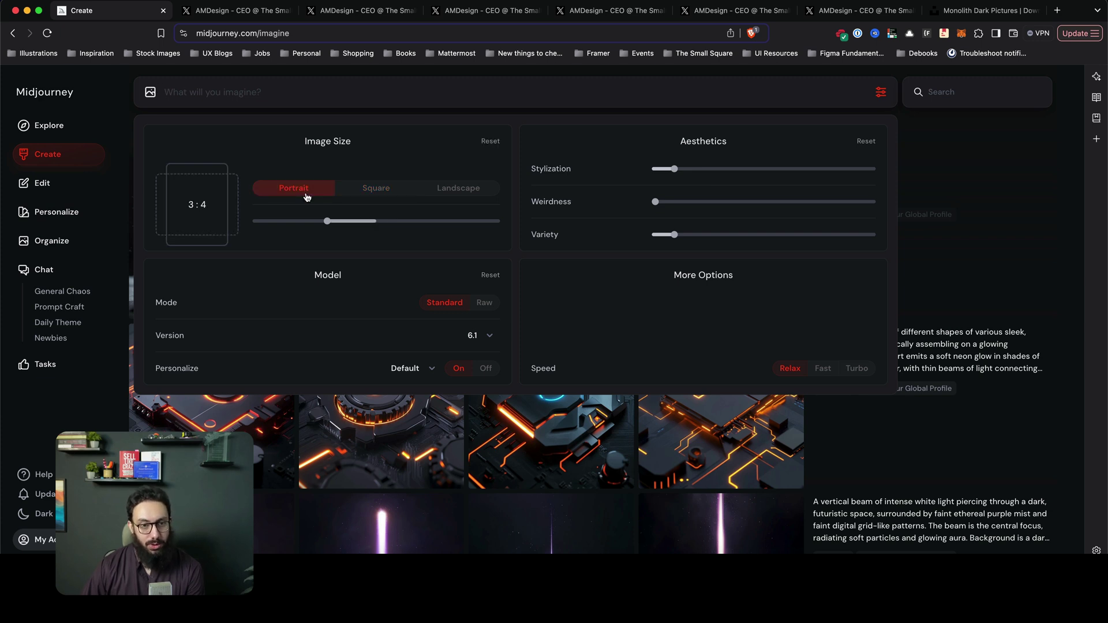
click(363, 192)
click(456, 192)
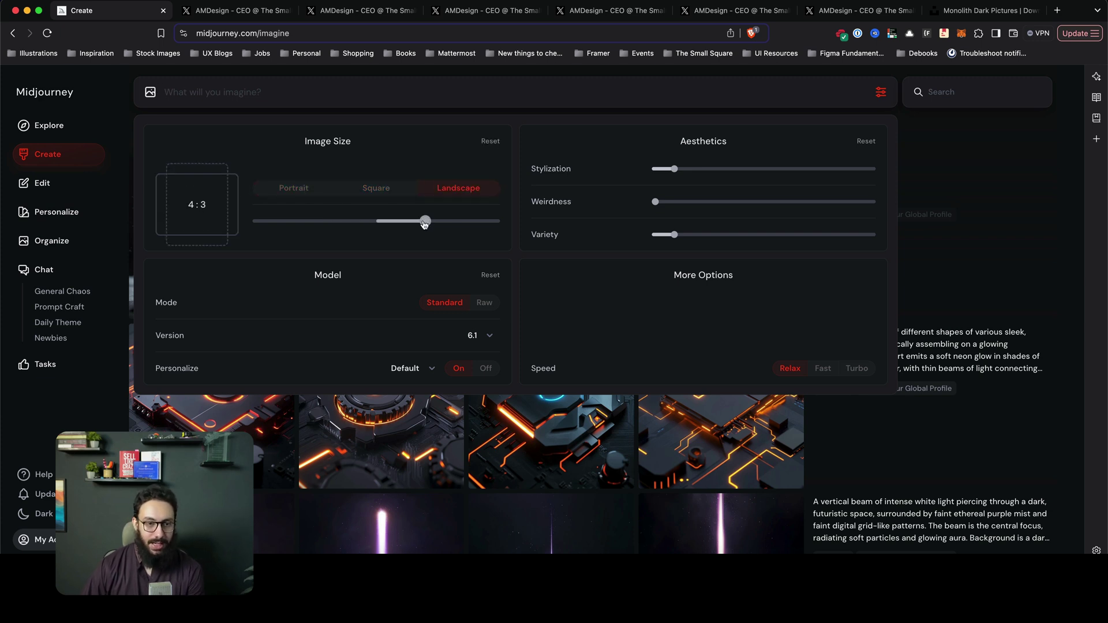
drag(427, 222, 375, 227)
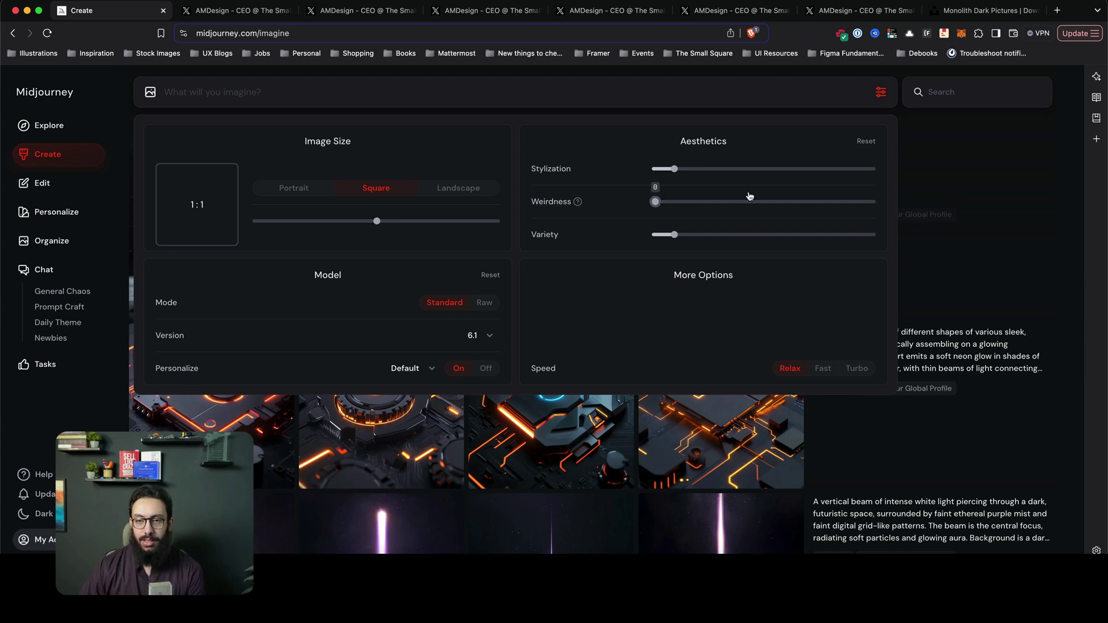
Set Stylization to 50 and raise Weirdness to its maximum of 3000 in the generation settings
mouse_move(558, 164)
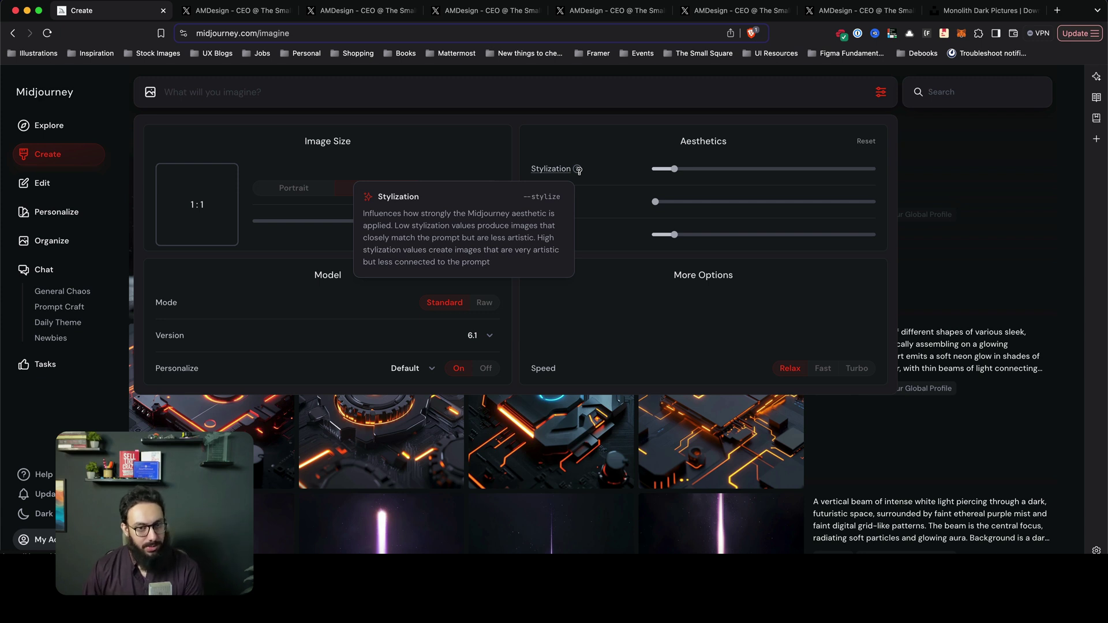
drag(674, 168, 874, 171)
mouse_move(656, 172)
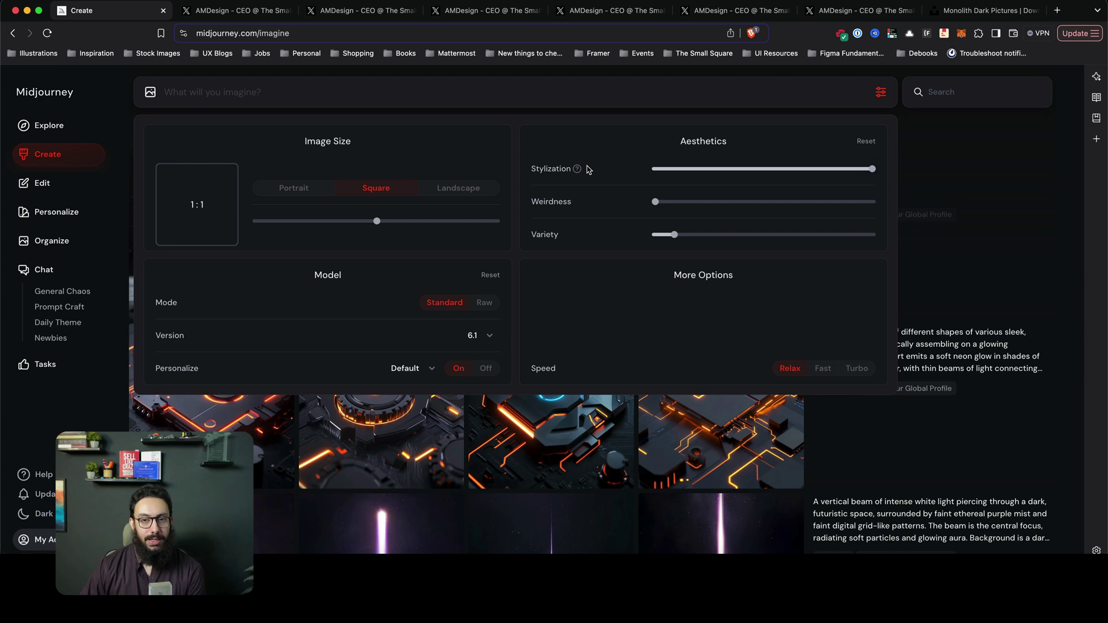
drag(687, 173, 658, 171)
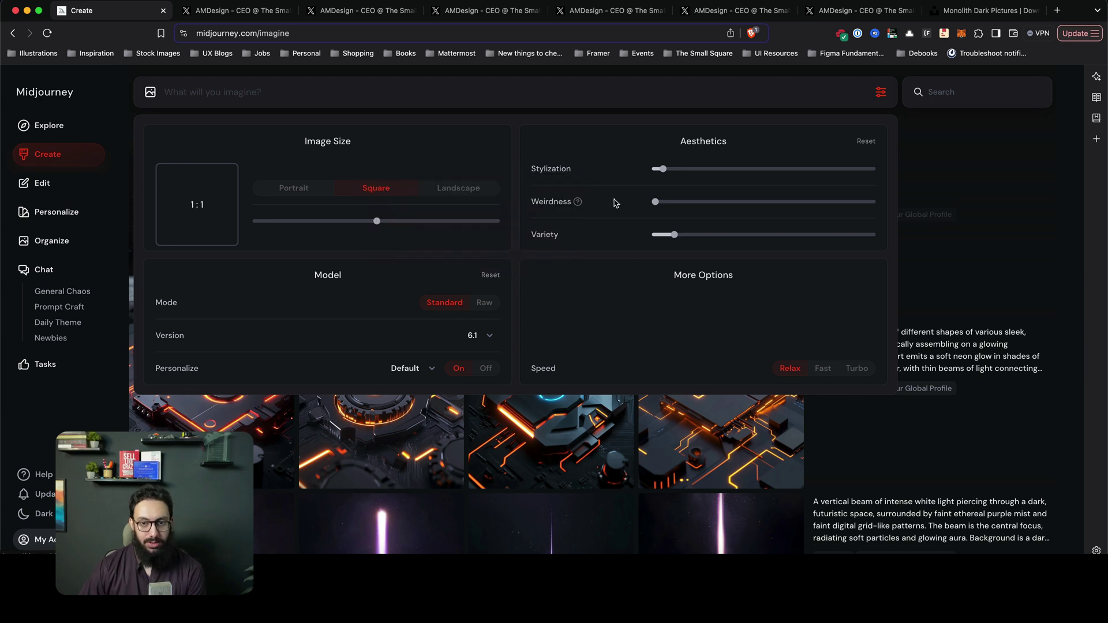
mouse_move(657, 204)
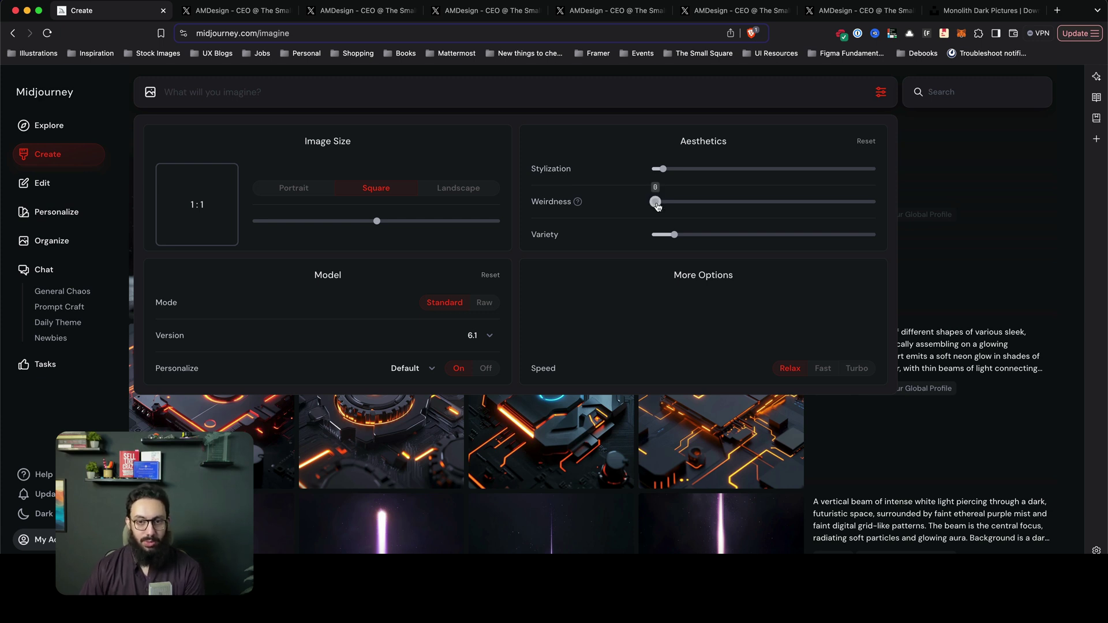
mouse_move(577, 203)
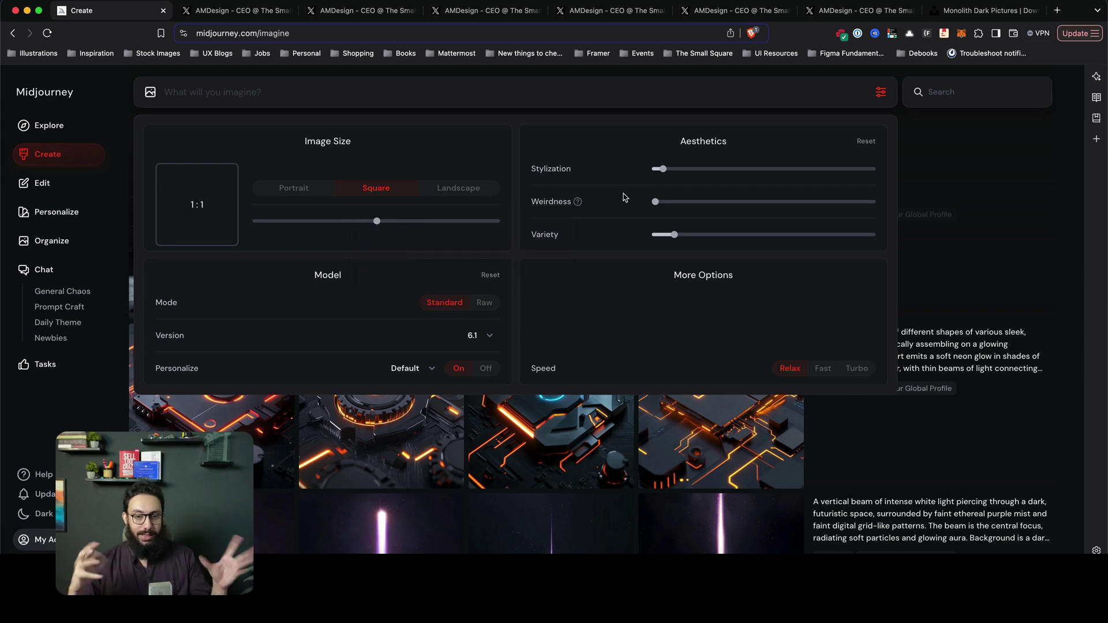
drag(655, 201, 940, 196)
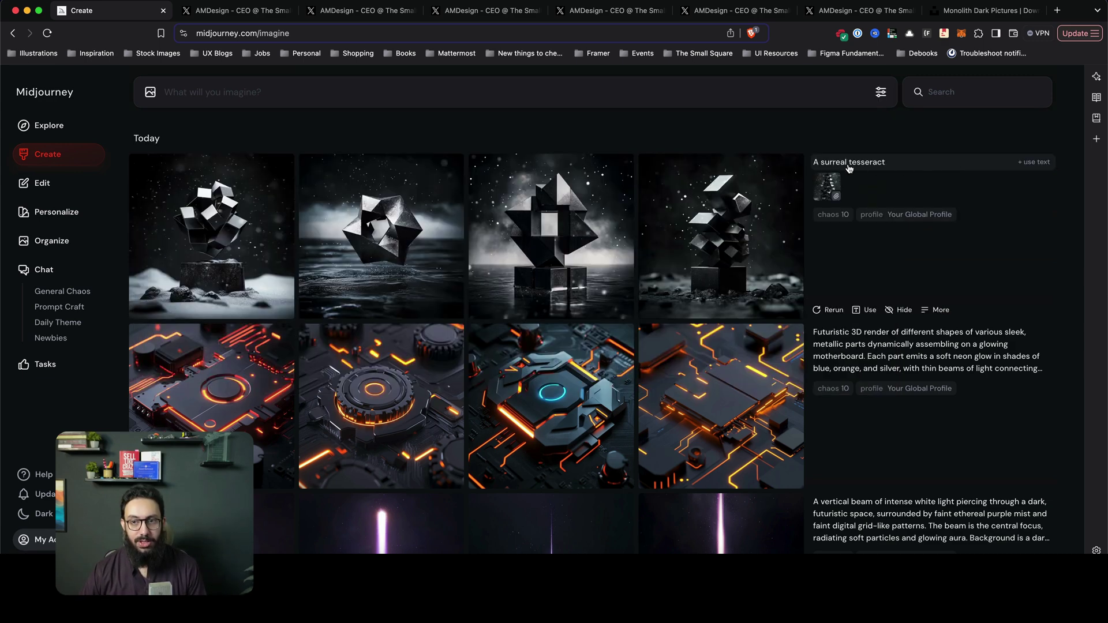
Reuse the tree style reference and the text "A surreal tesseract" from the previous job and submit the prompt
click(830, 185)
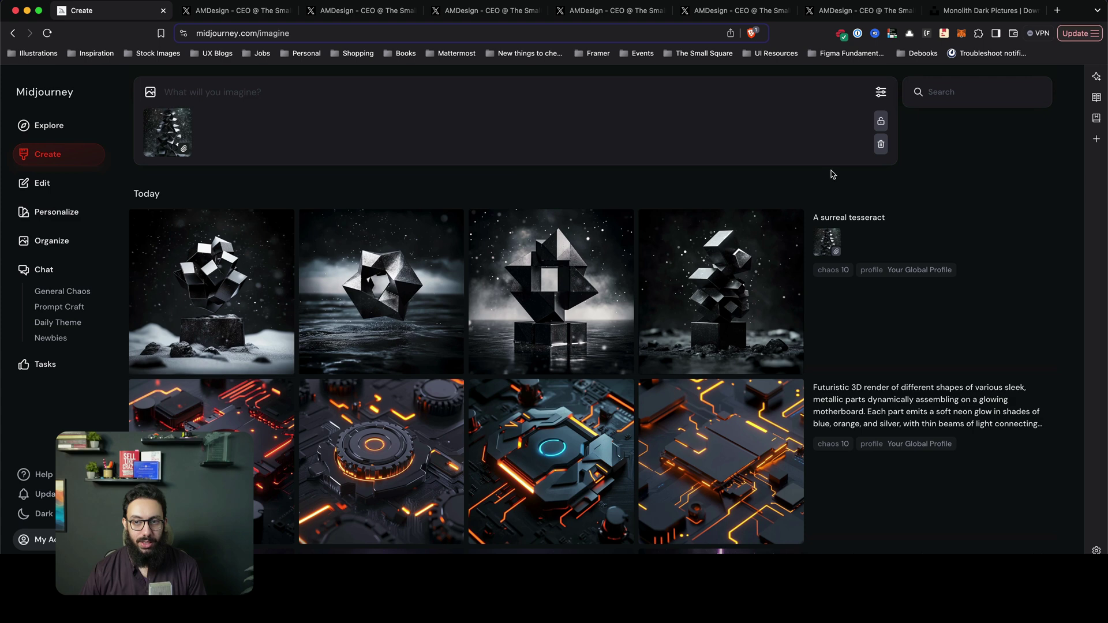
click(847, 218)
key(Return)
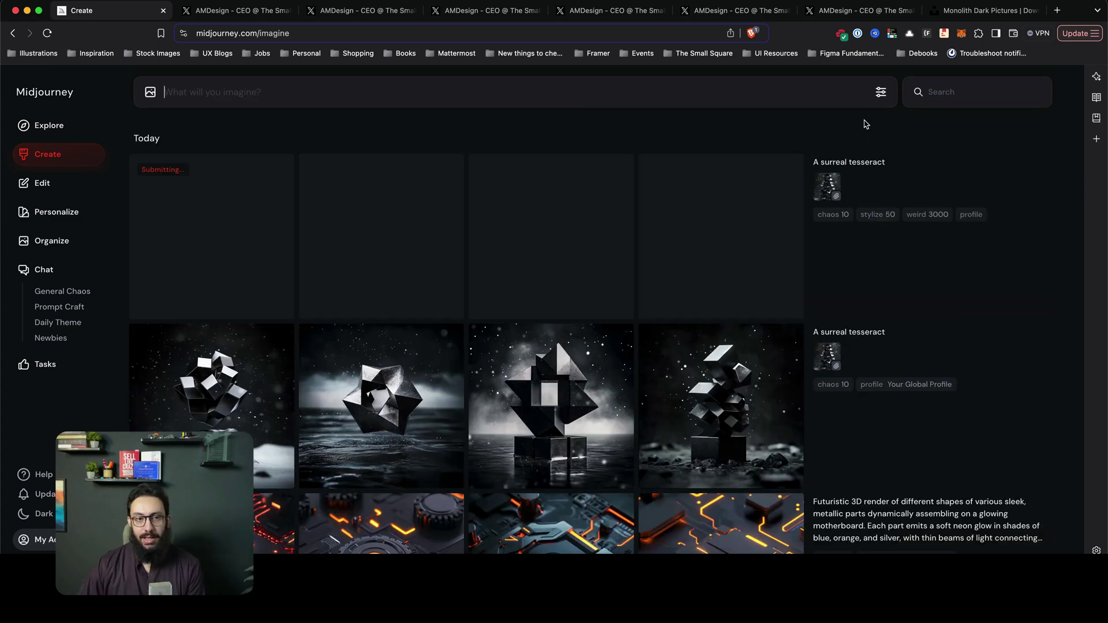
Review the available model versions and the Variety option in the generation settings without changing them
click(881, 93)
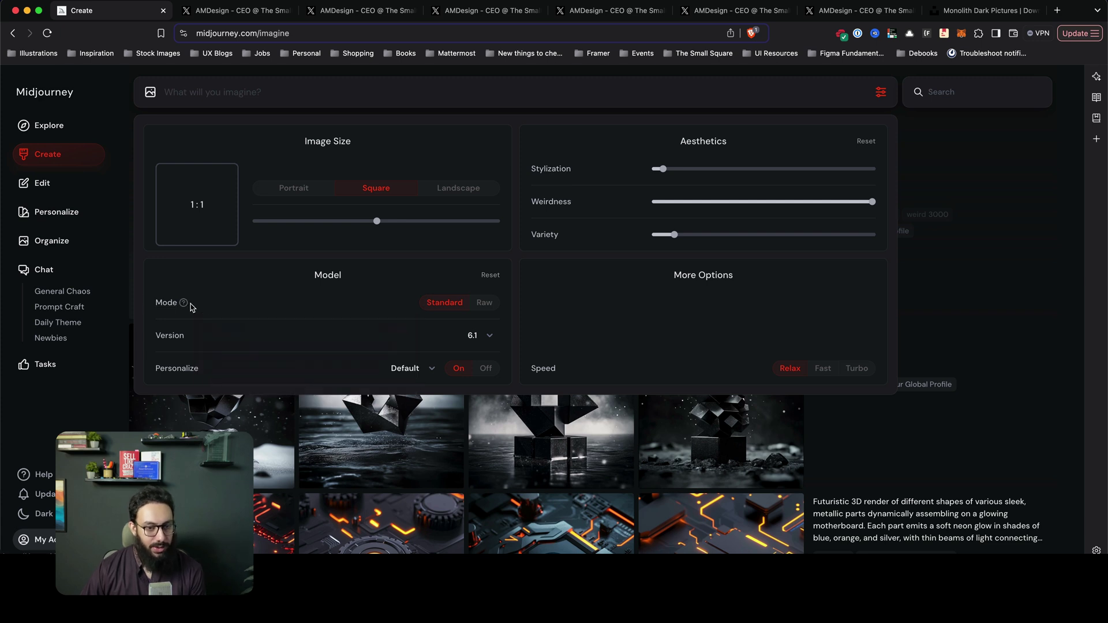
click(486, 337)
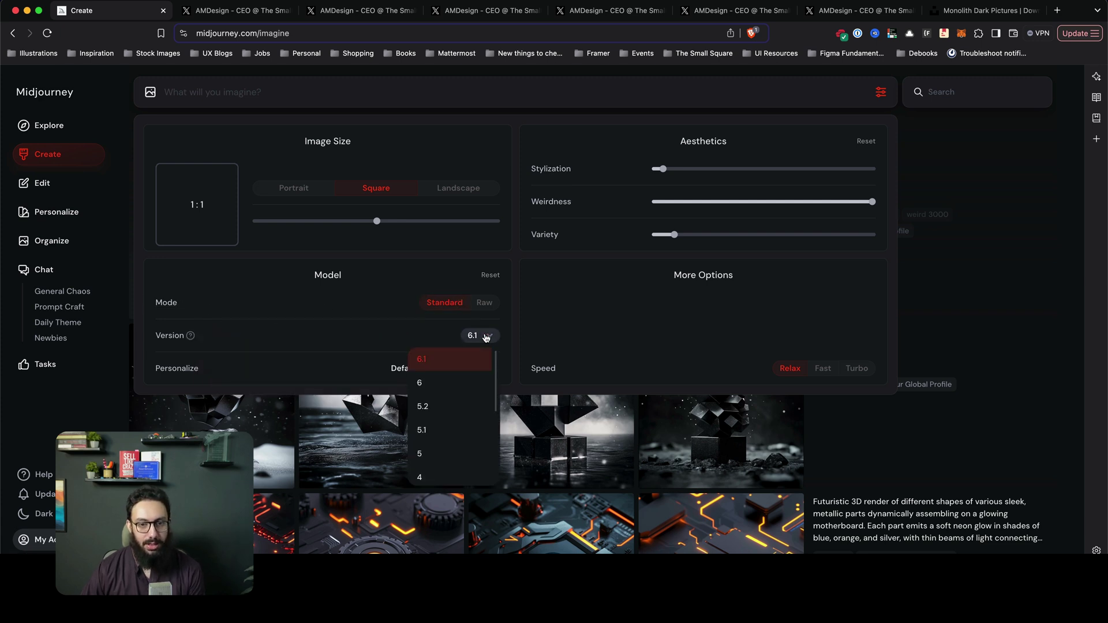
scroll(456, 404, down, 3)
scroll(455, 403, up, 3)
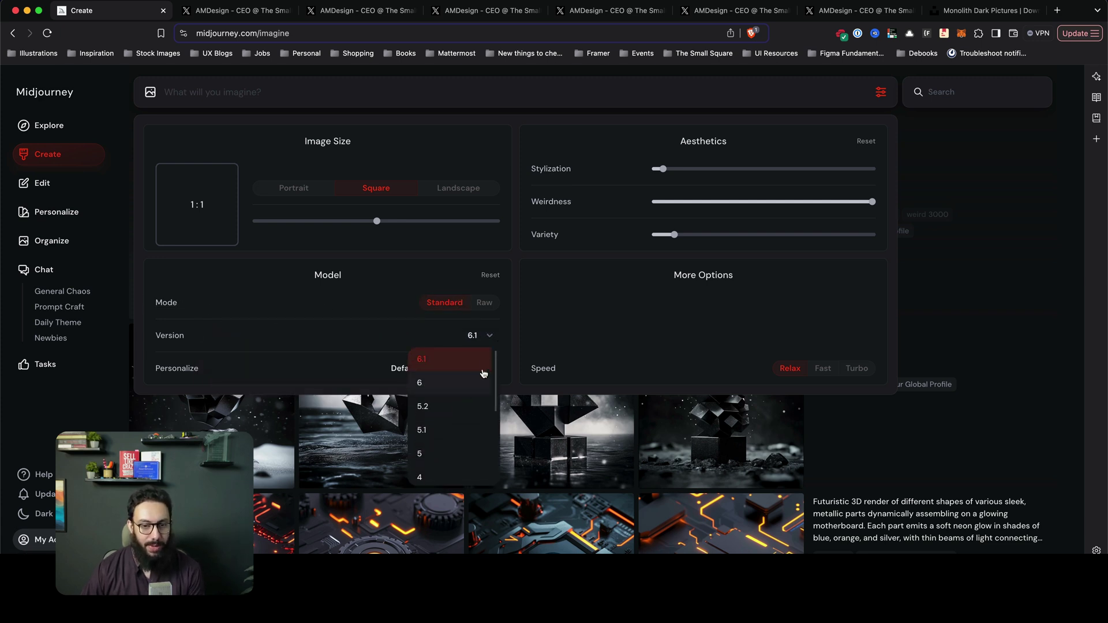
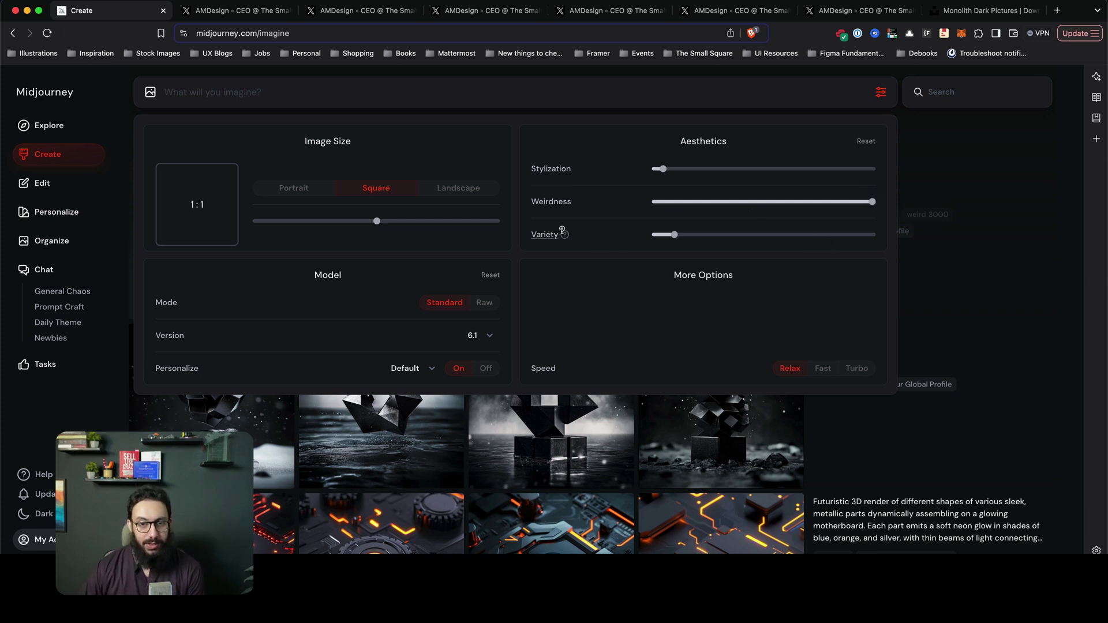
mouse_move(566, 233)
click(1006, 224)
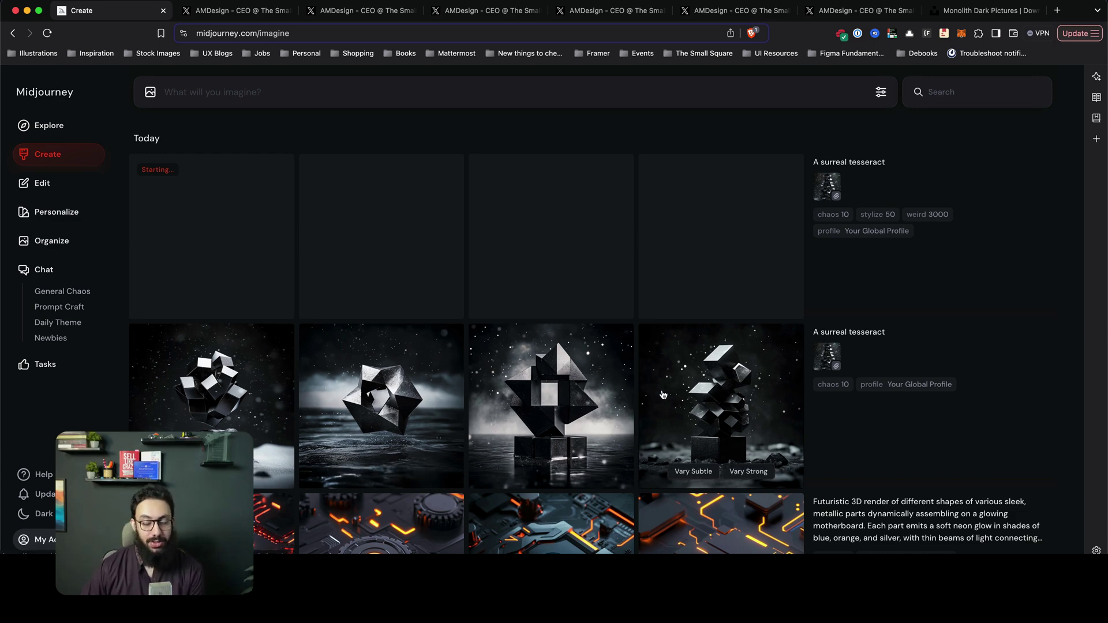
Bring Weirdness back to 0, reset the Aesthetics settings to their defaults, and raise Variety slightly
click(880, 92)
mouse_move(682, 239)
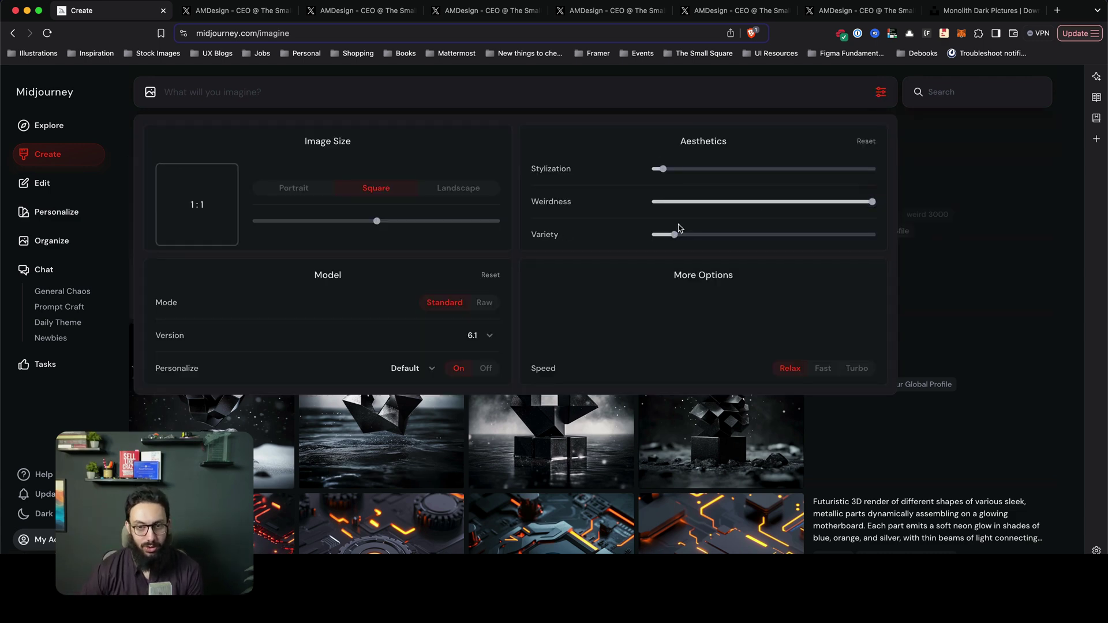
drag(872, 201, 632, 204)
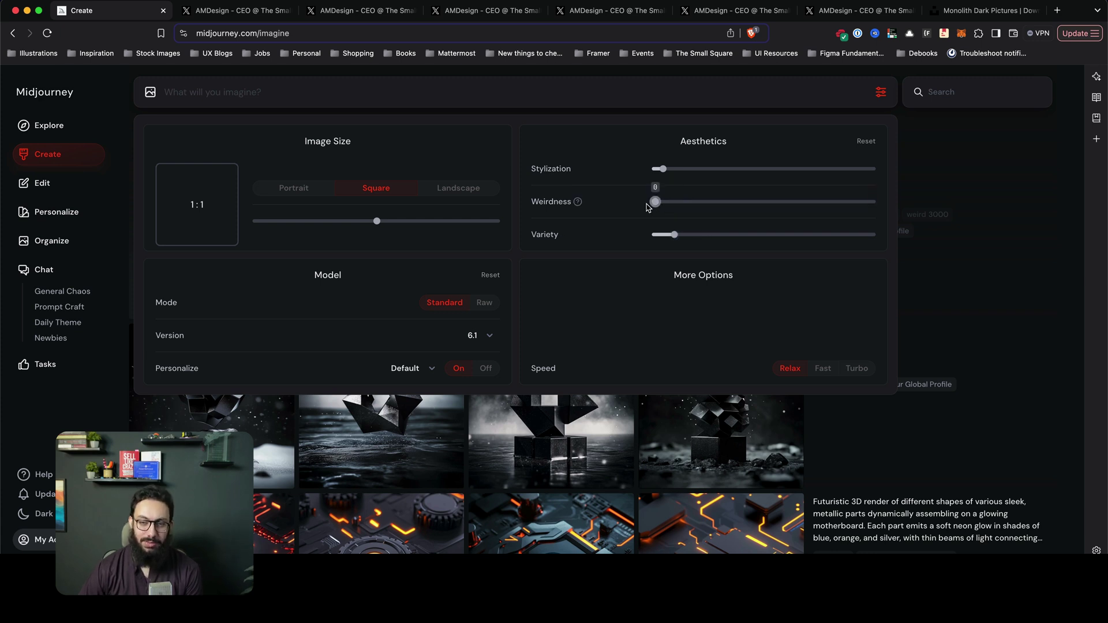
drag(655, 208, 656, 206)
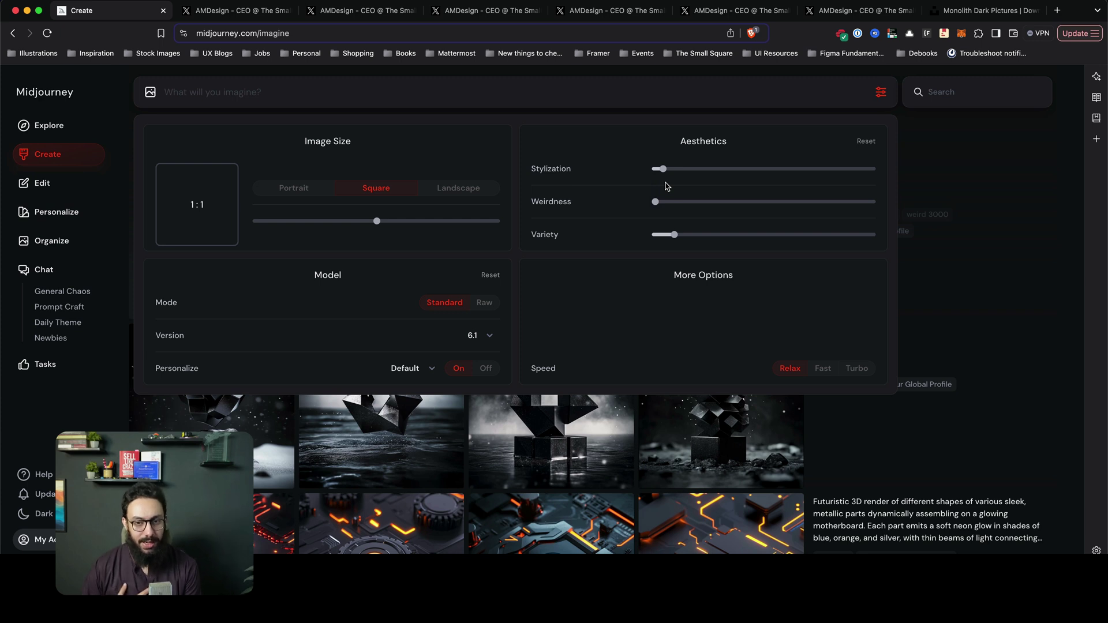
mouse_move(666, 180)
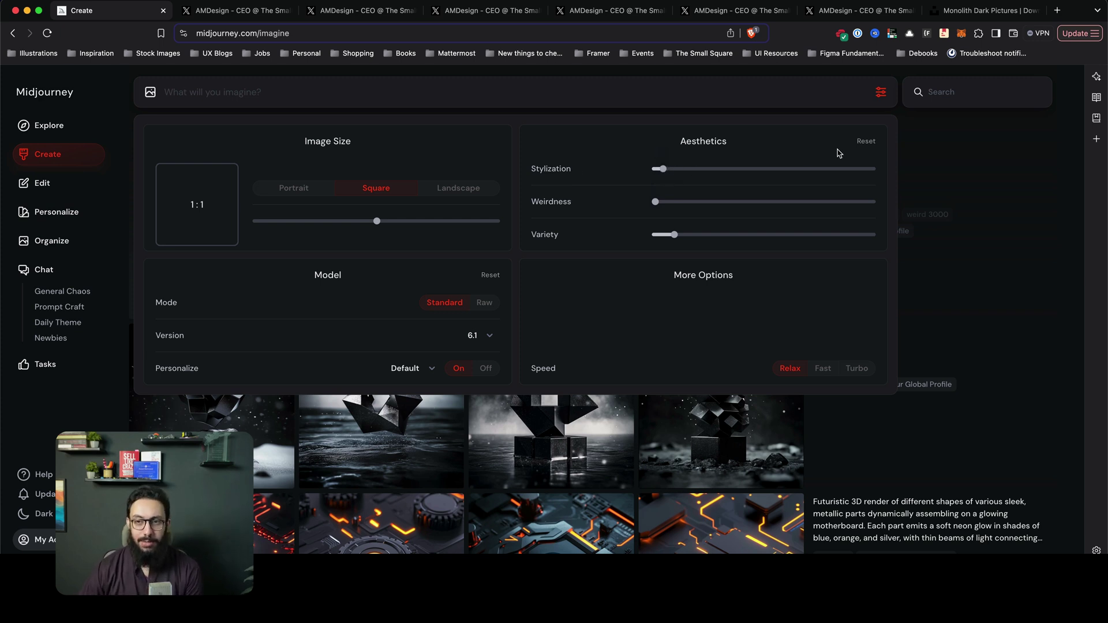
click(866, 141)
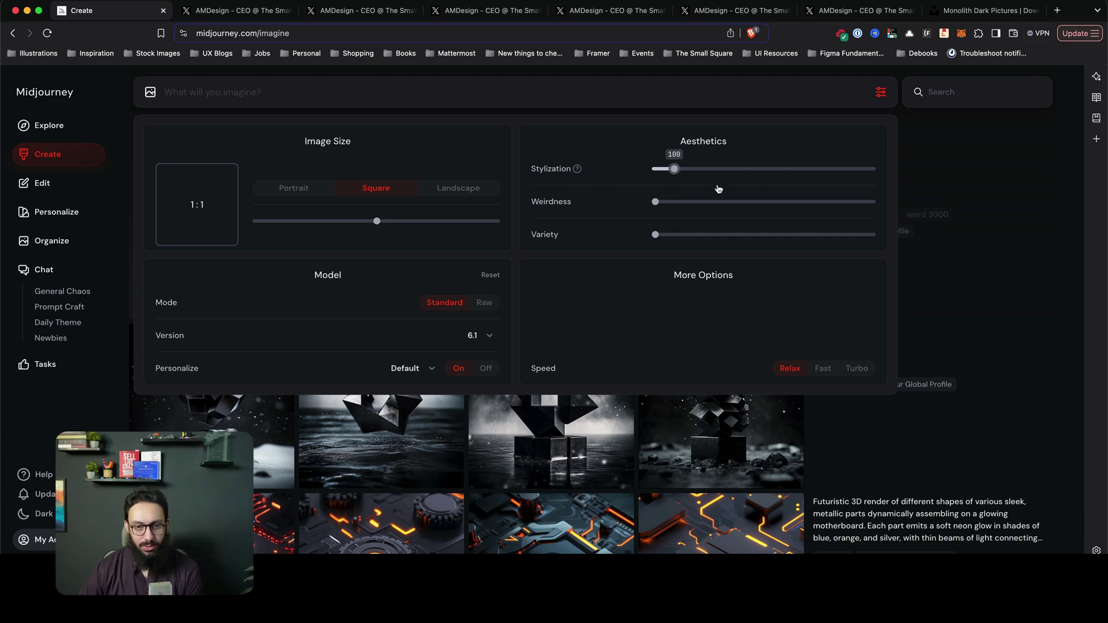
drag(656, 235, 697, 233)
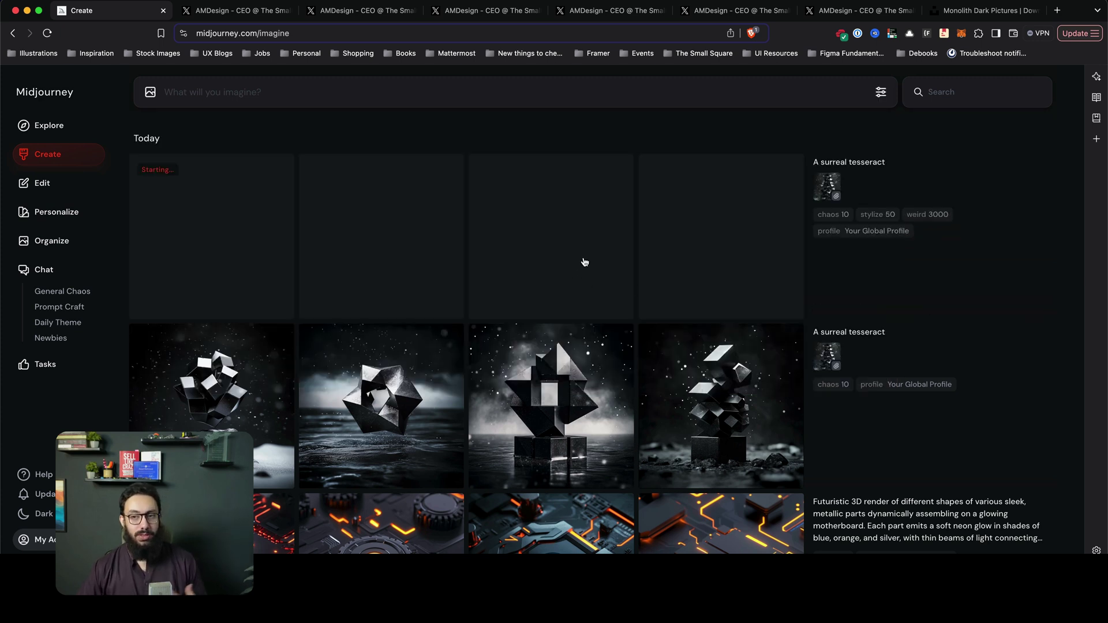
Look through the earlier generations on the Create page and return to the newest tesseract job
click(876, 98)
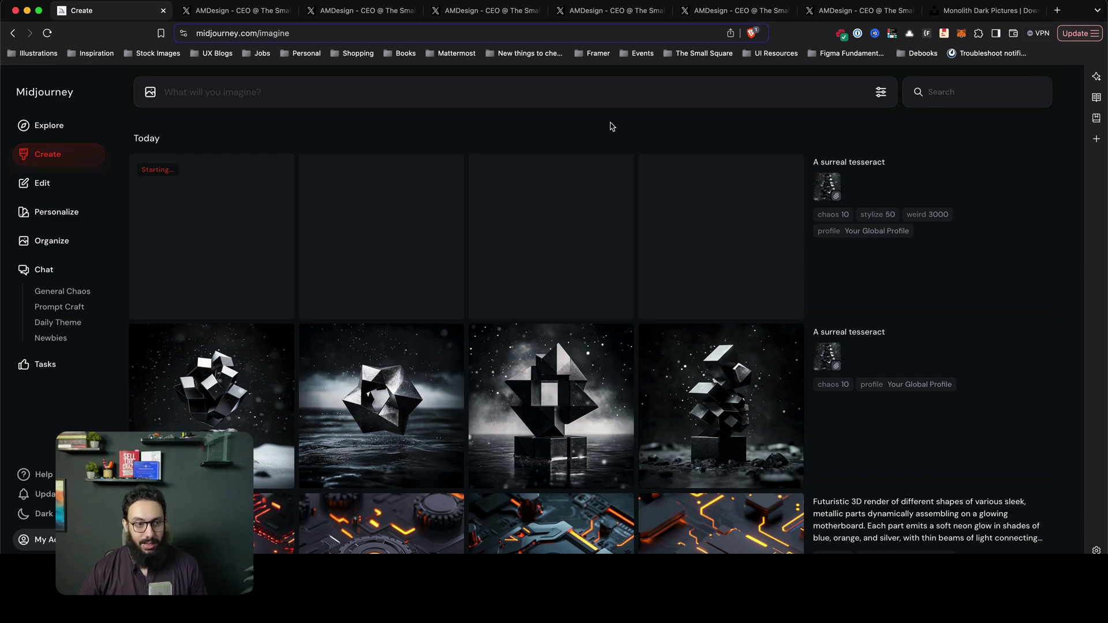
scroll(709, 173, down, 10)
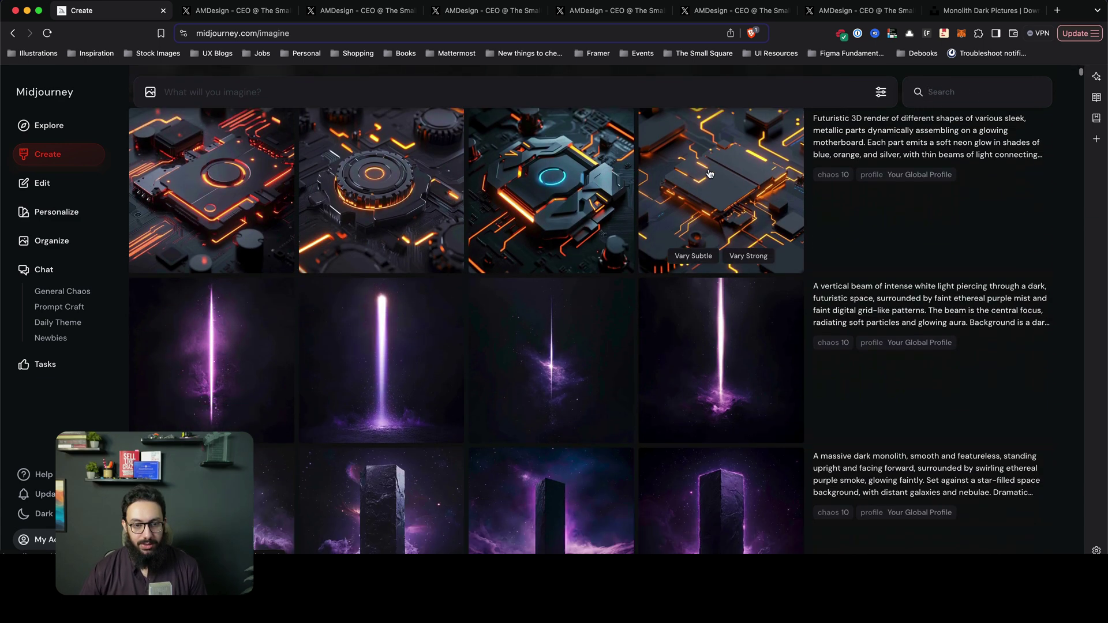
scroll(710, 173, up, 9)
scroll(710, 174, up, 2)
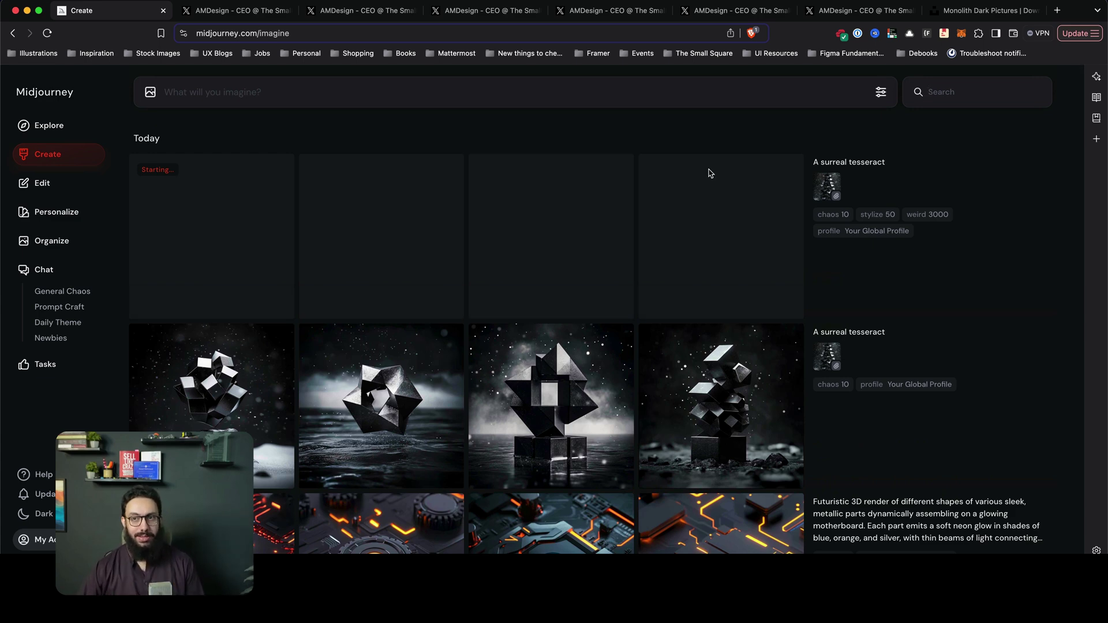
Switch to the X posts and bring up the one asking "Which CTA section looks good for my template?"
click(716, 10)
click(815, 12)
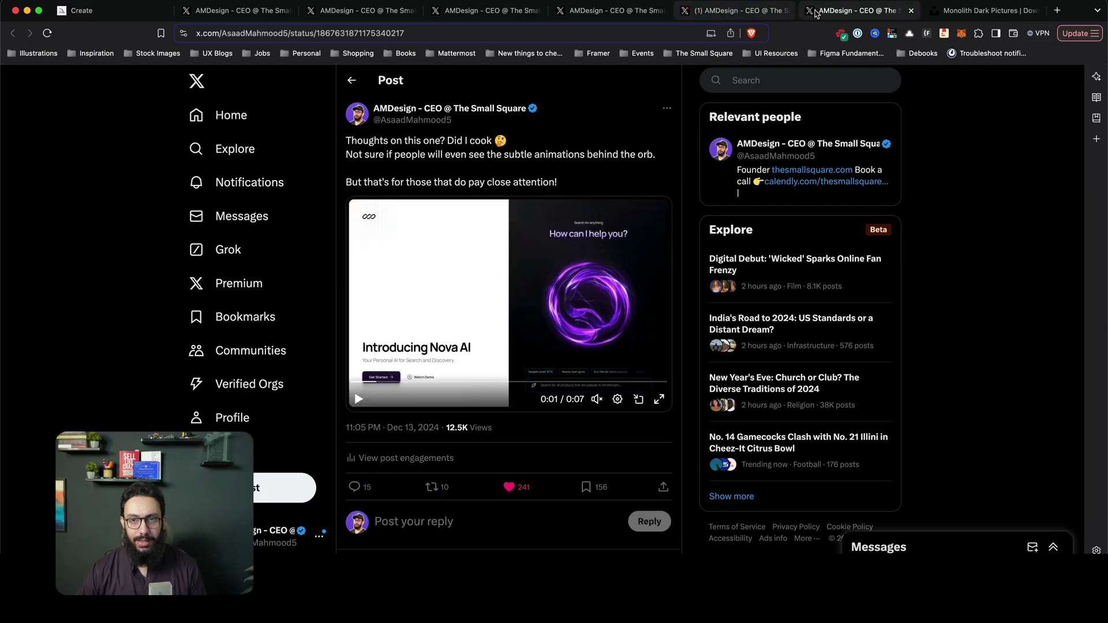
click(600, 12)
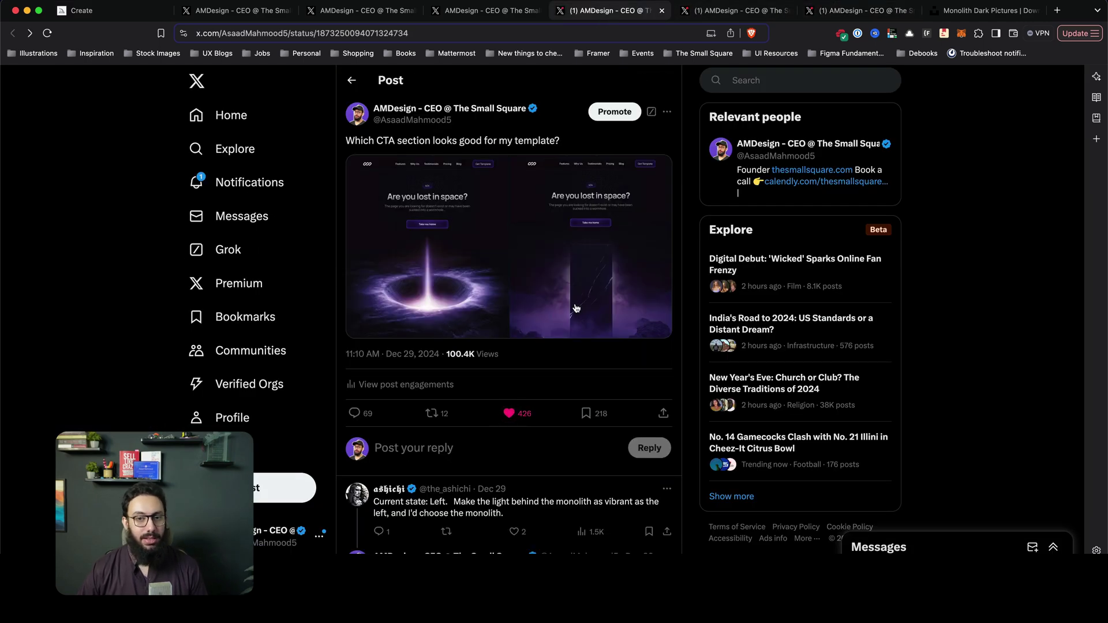
Enlarge the monolith version of the 404 design in the post, and switch to ChatGPT's MJ Prompt Generator
click(610, 272)
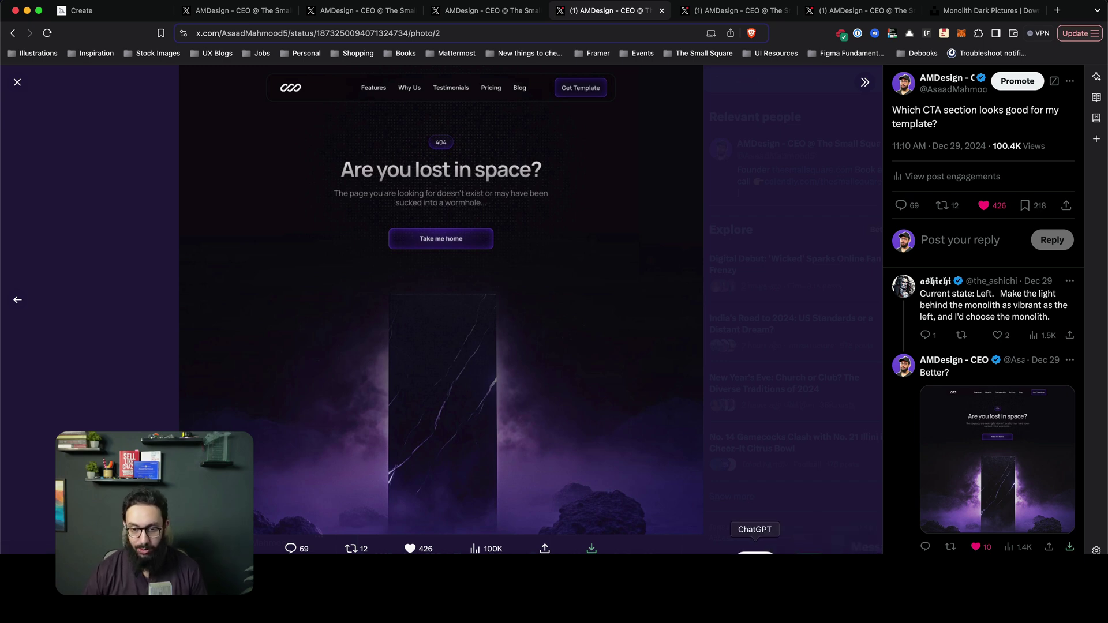
click(754, 555)
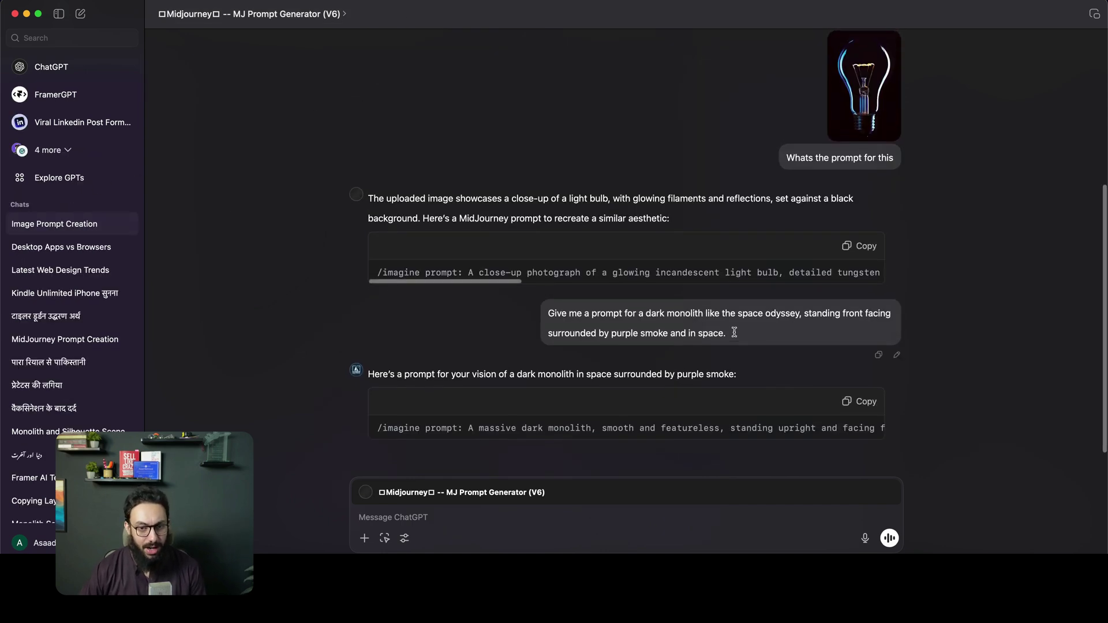
Copy the earlier request for a front-facing dark monolith prompt with purple smoke in space and send it again in the same chat
drag(714, 330, 548, 315)
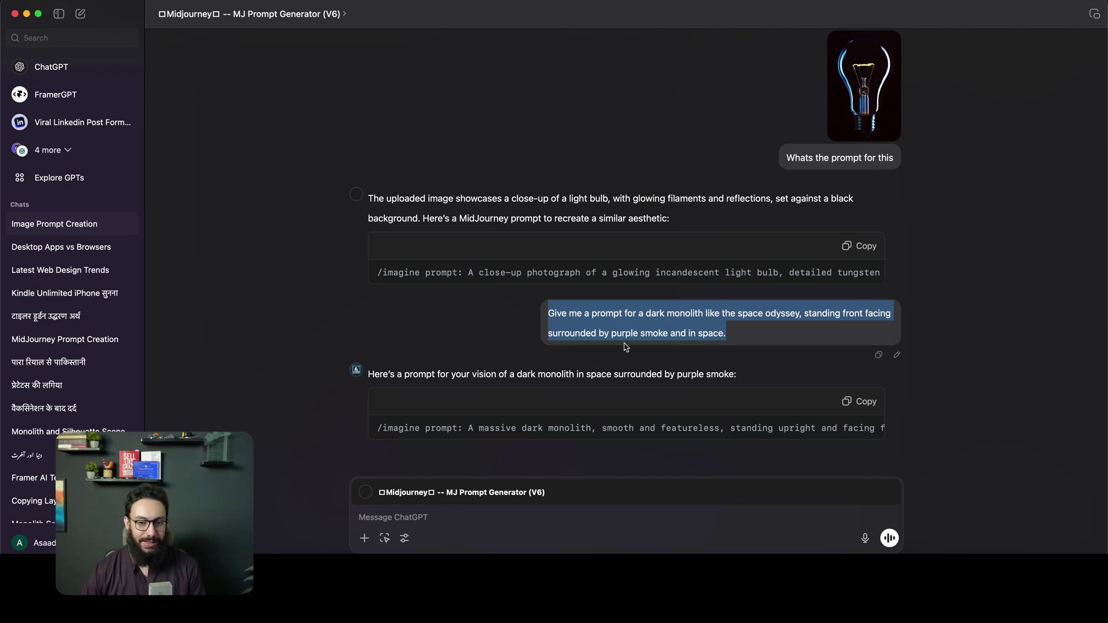
click(743, 335)
drag(743, 334, 541, 314)
key(super+c)
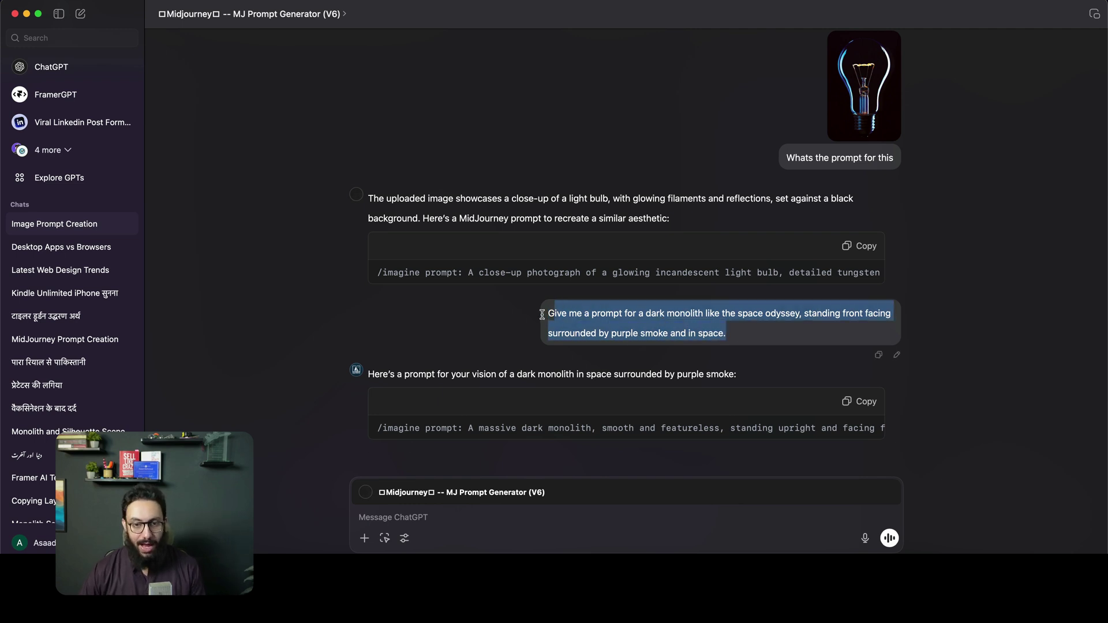
click(478, 516)
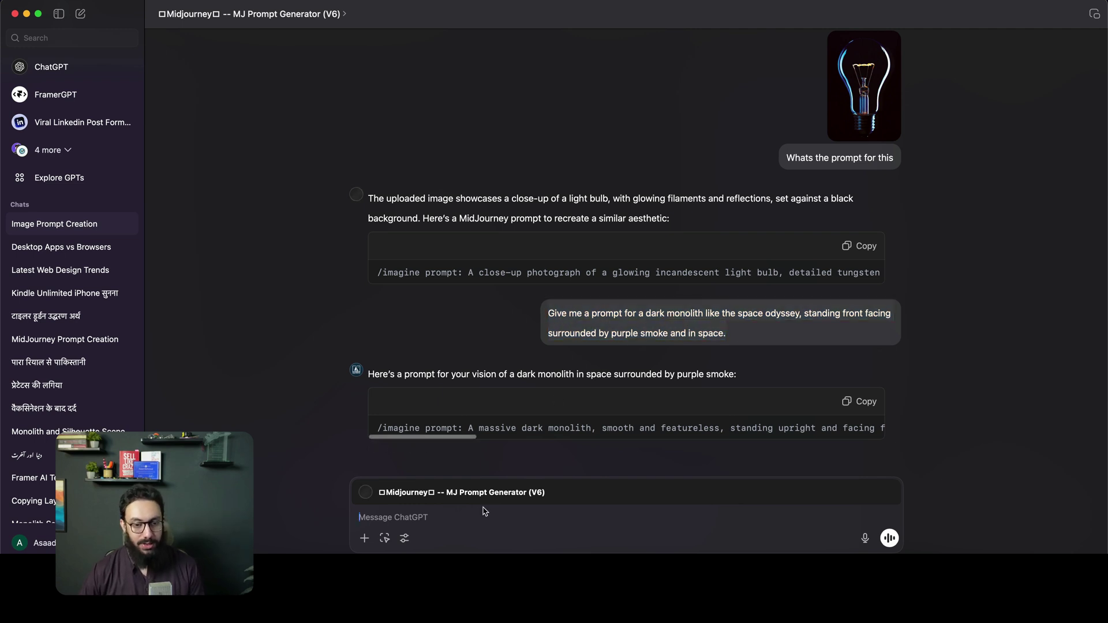
key(super+v)
key(Return)
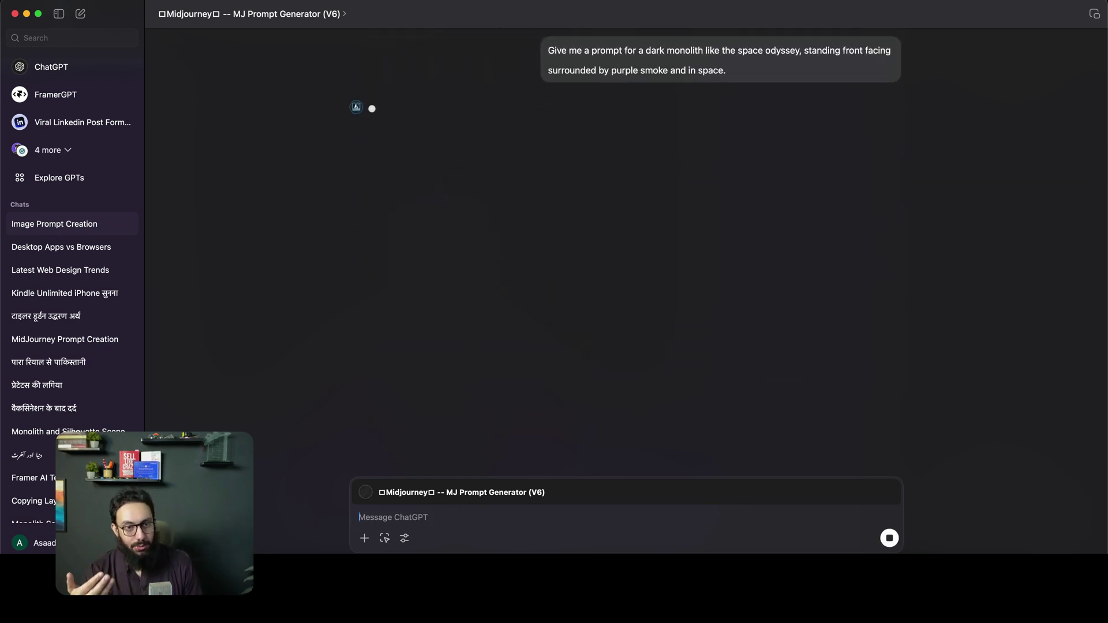
Check the monolith design in the browser, return to ChatGPT and select the first generated prompt without its "/imagine prompt:" prefix and "--ar 9:16 --v 6.0" parameters
key(super+Tab)
key(super+Tab)
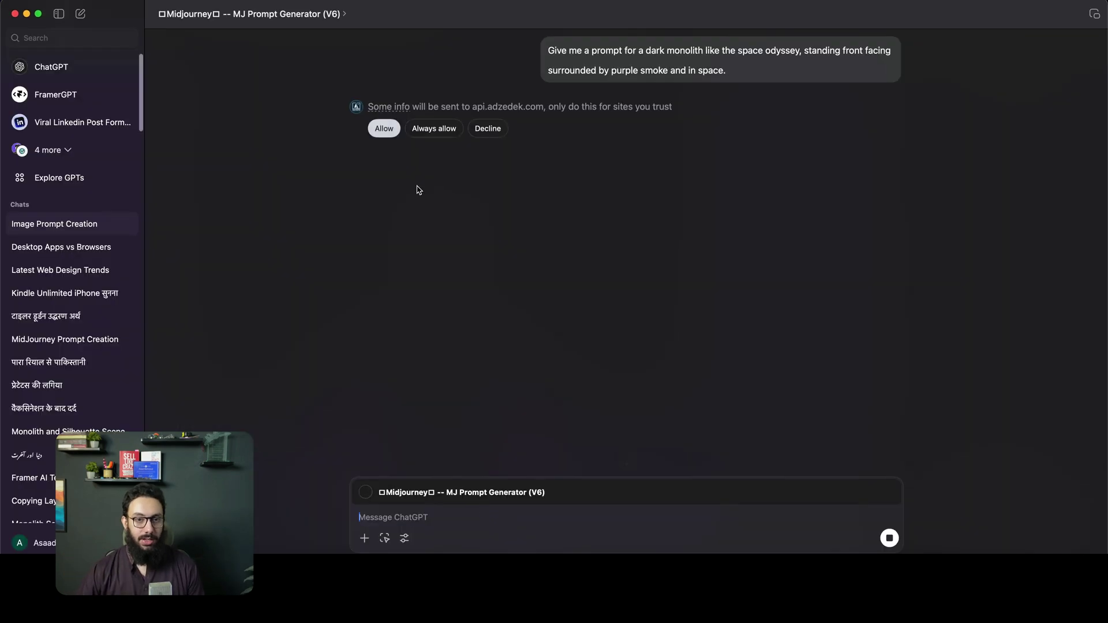
key(super+Tab)
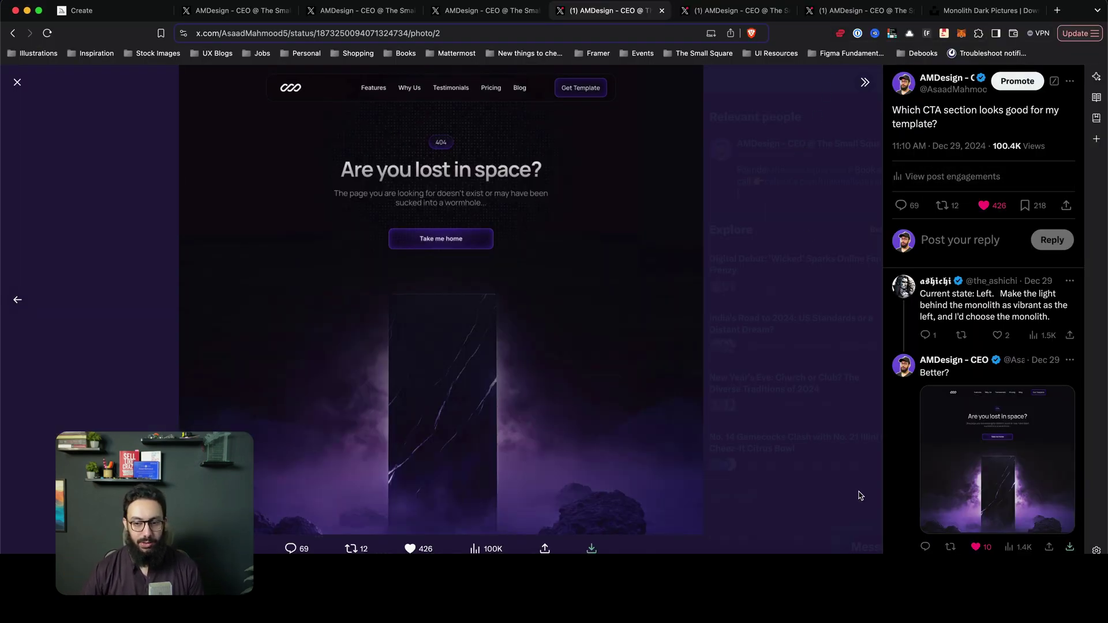
key(super+Tab)
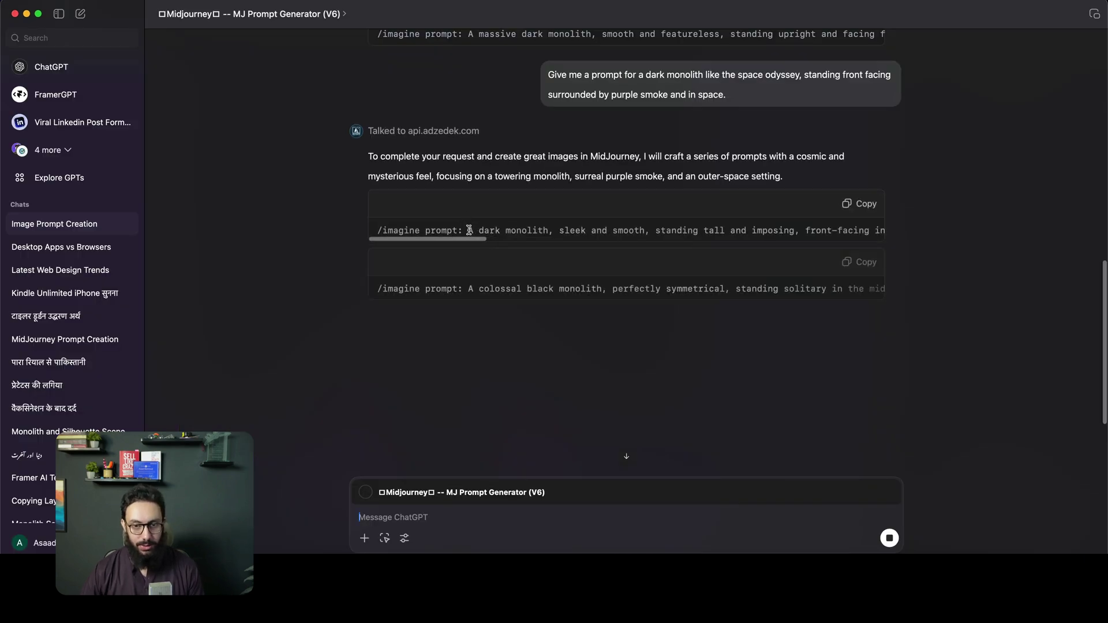
drag(468, 230, 776, 229)
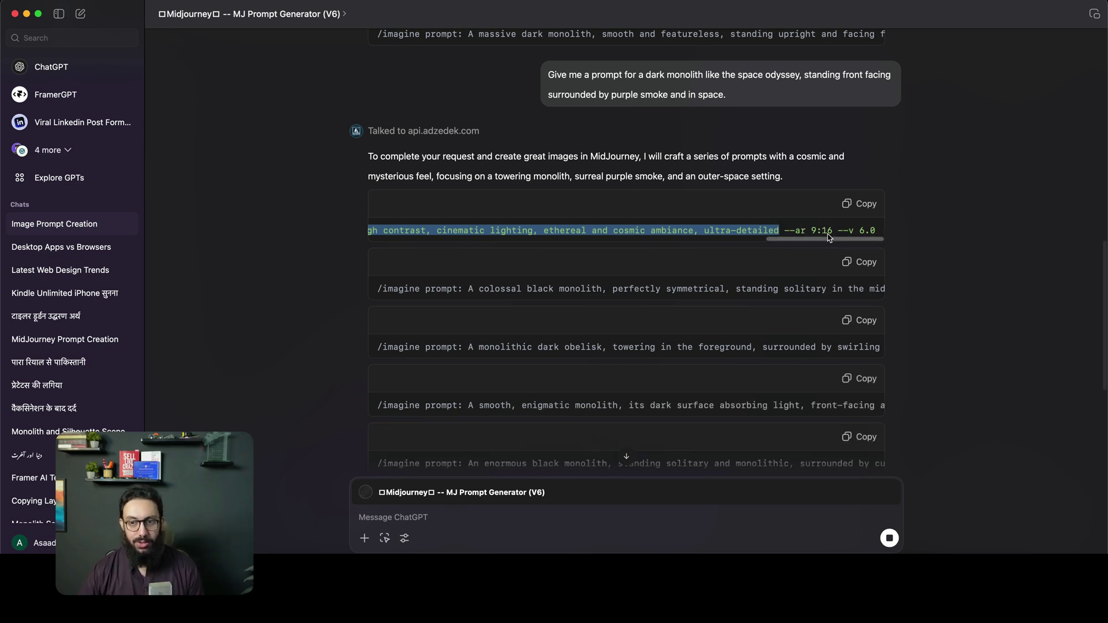
Switch to Midjourney's Create page and generate images from the copied "A dark monolith, sleek and smooth..." prompt with the current settings
key(super+Tab)
key(super+1)
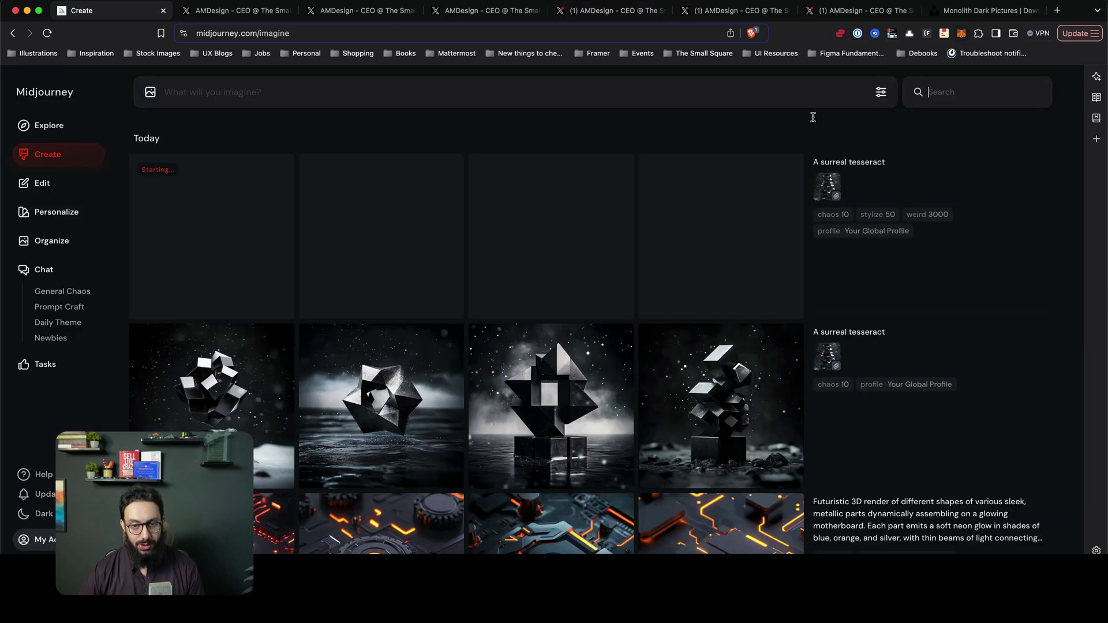
click(878, 94)
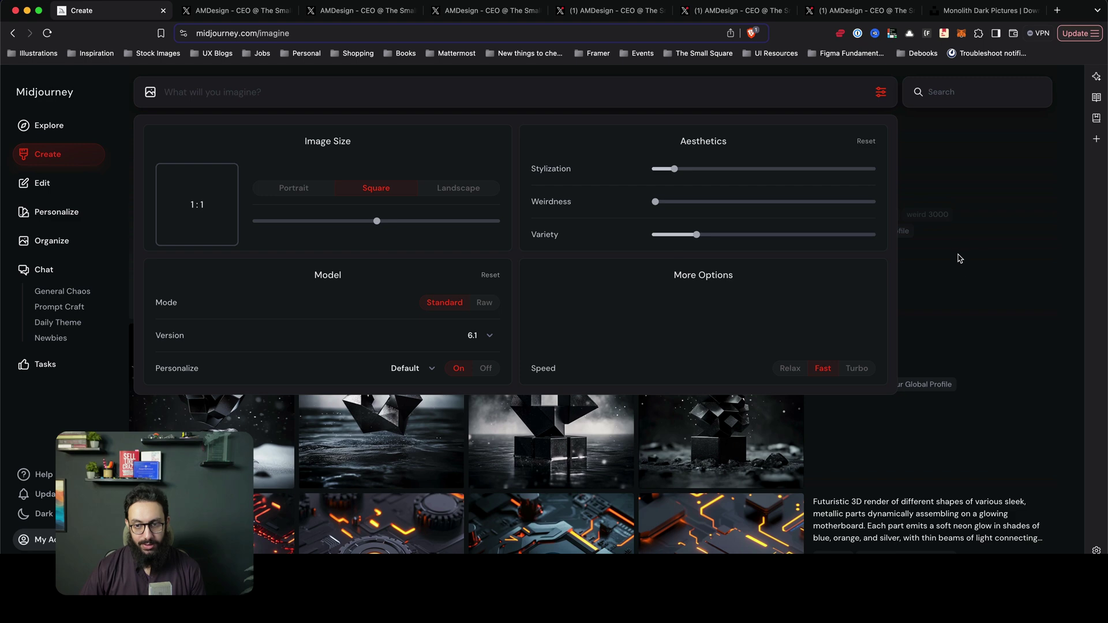
click(445, 85)
text(A dark monolith, sleek and smooth, standing tall and imposing, front-facing in the center of the scene, enveloped in dense, glowing purple smoke that swirls dramatically. The background is a vast starry space with distant galaxies and glowing nebulae, subtle light reflecting off the monolith's edges. High contrast, cinematic lighting, ethereal and cosmic ambiance, ultra-detailed)
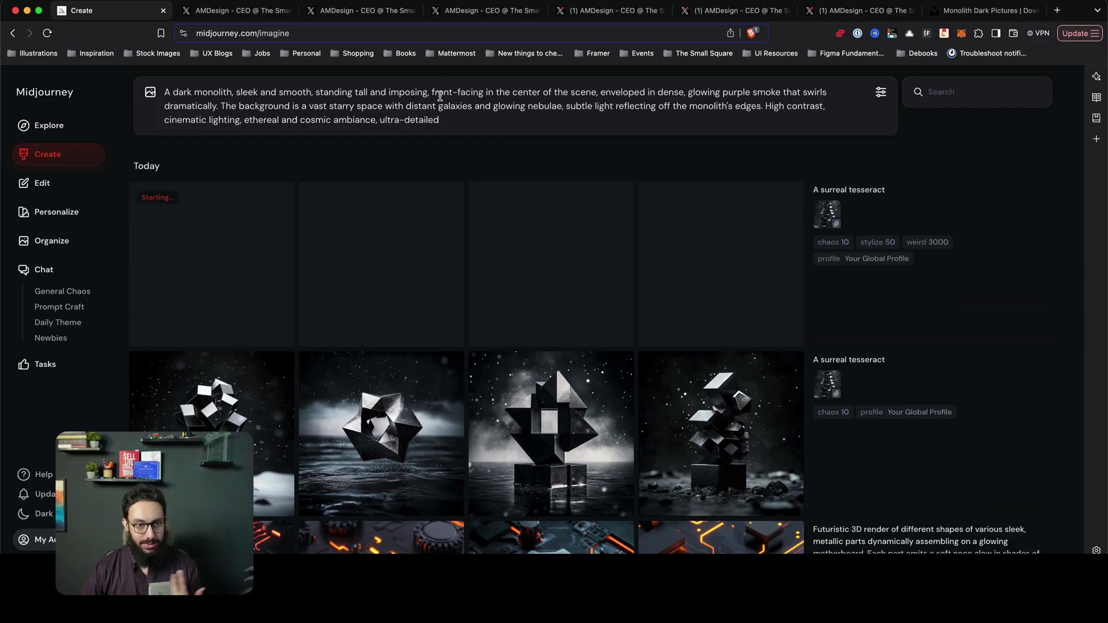
key(Return)
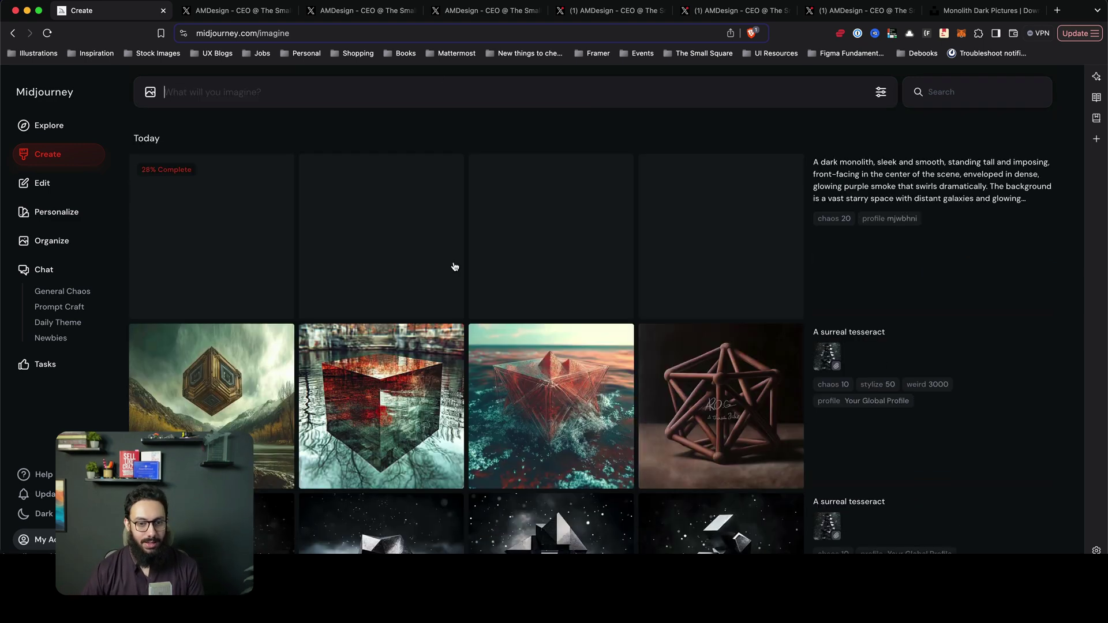
Look over the latest generations and set the generation speed to Relax
scroll(478, 265, down, 2)
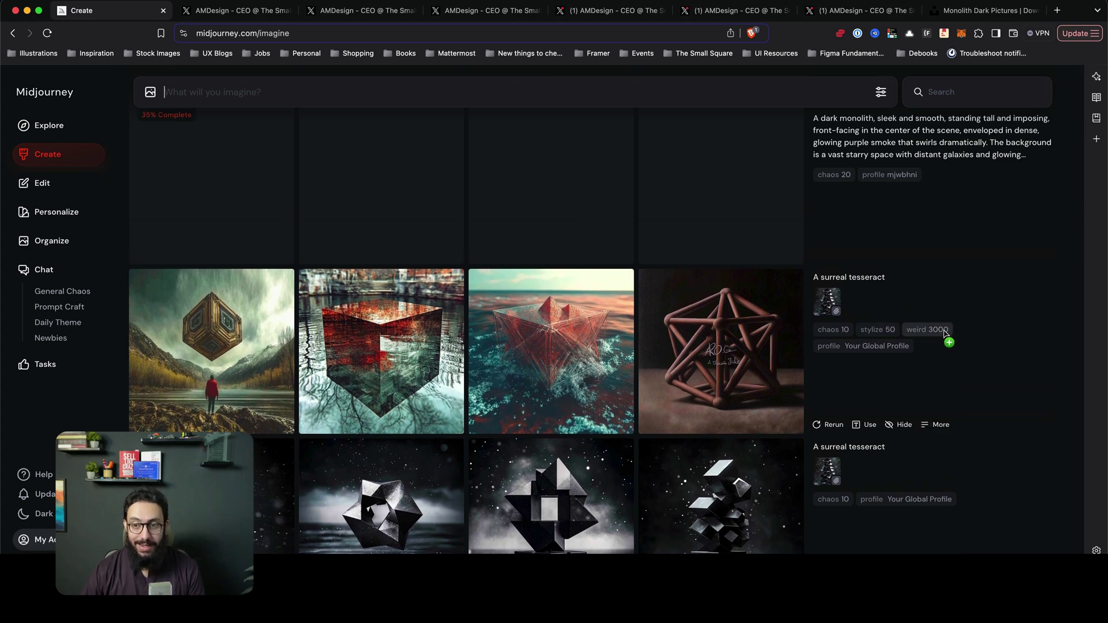
mouse_move(936, 336)
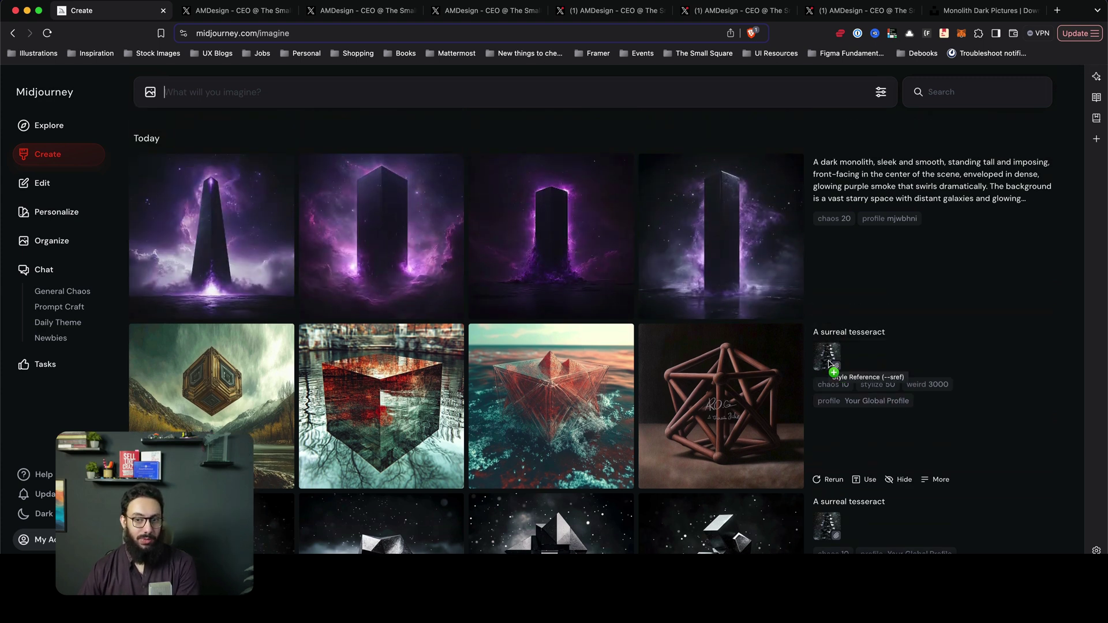
click(881, 93)
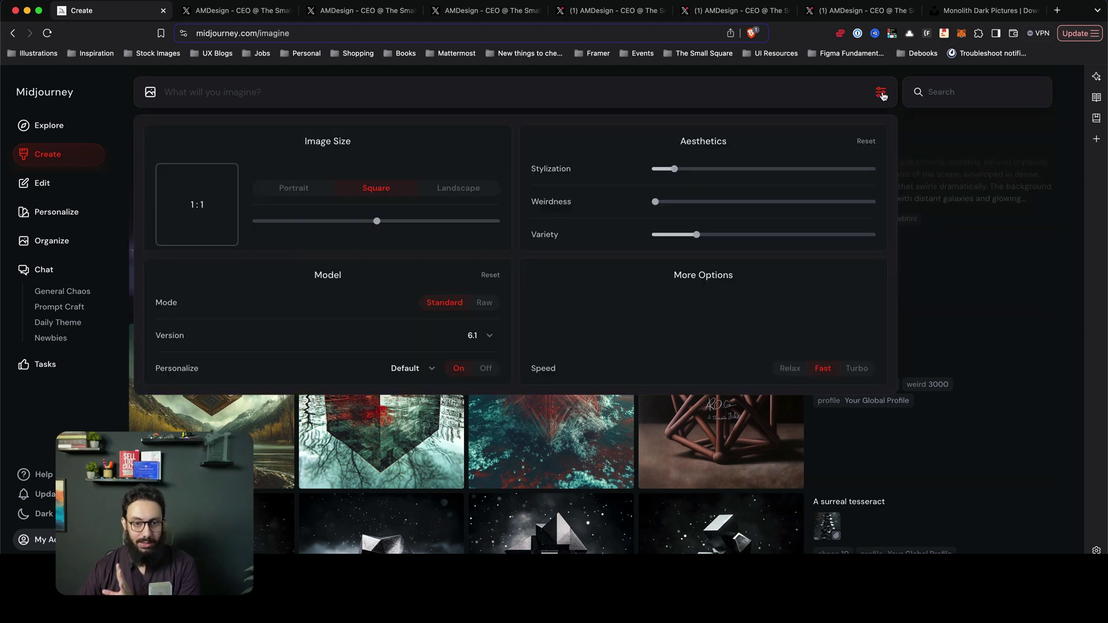
click(881, 93)
click(881, 93)
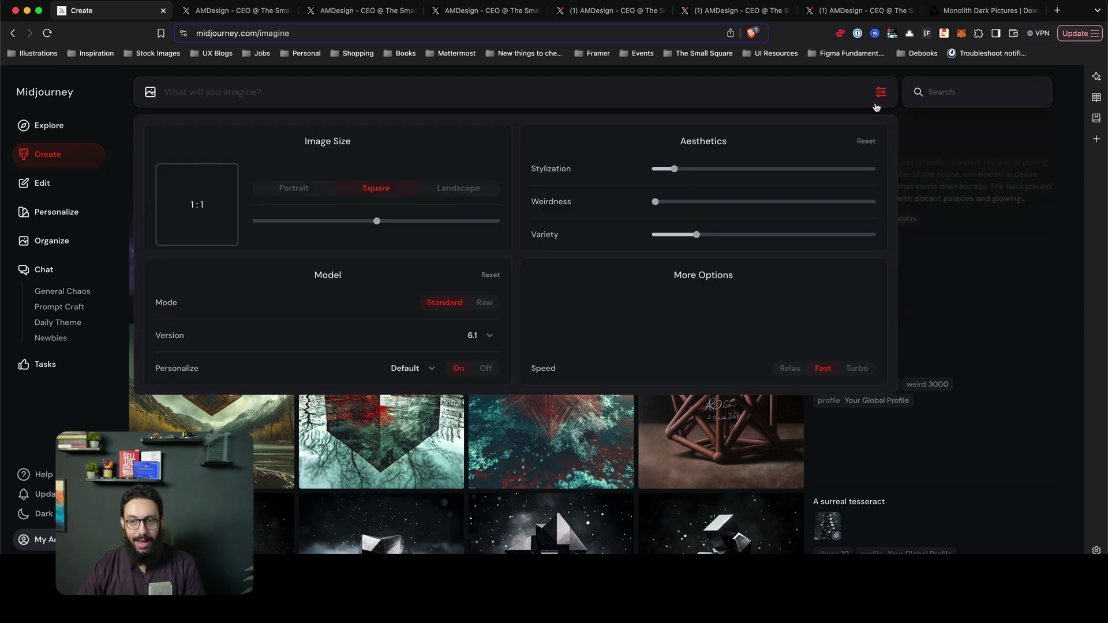
click(786, 367)
click(976, 283)
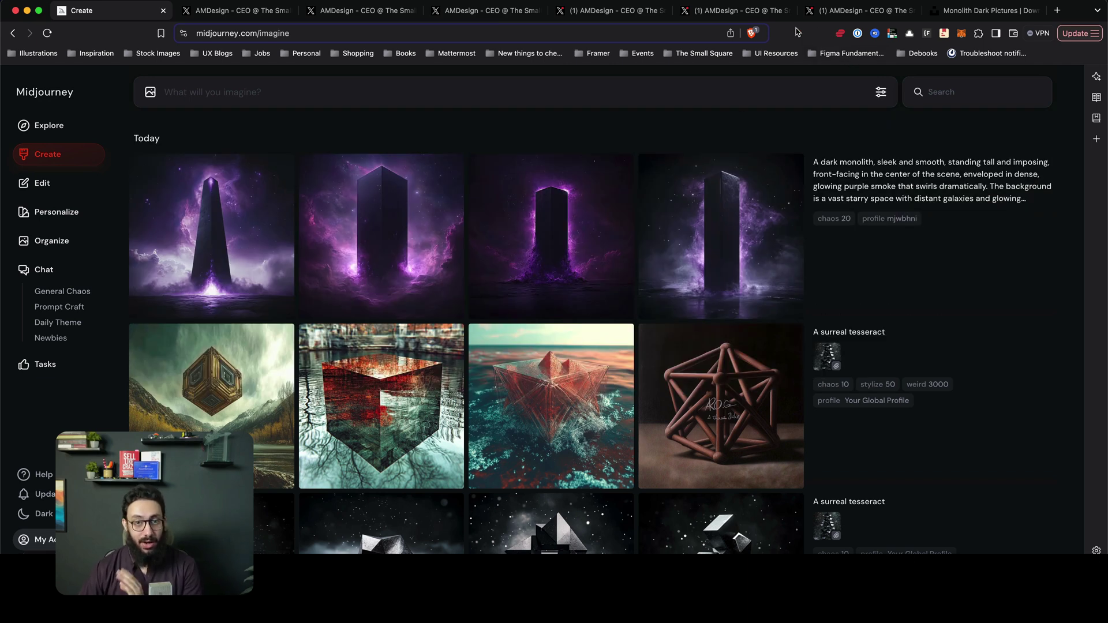
Browse the design posts on X and compare the 404 monolith design with the second generated monolith image
click(751, 13)
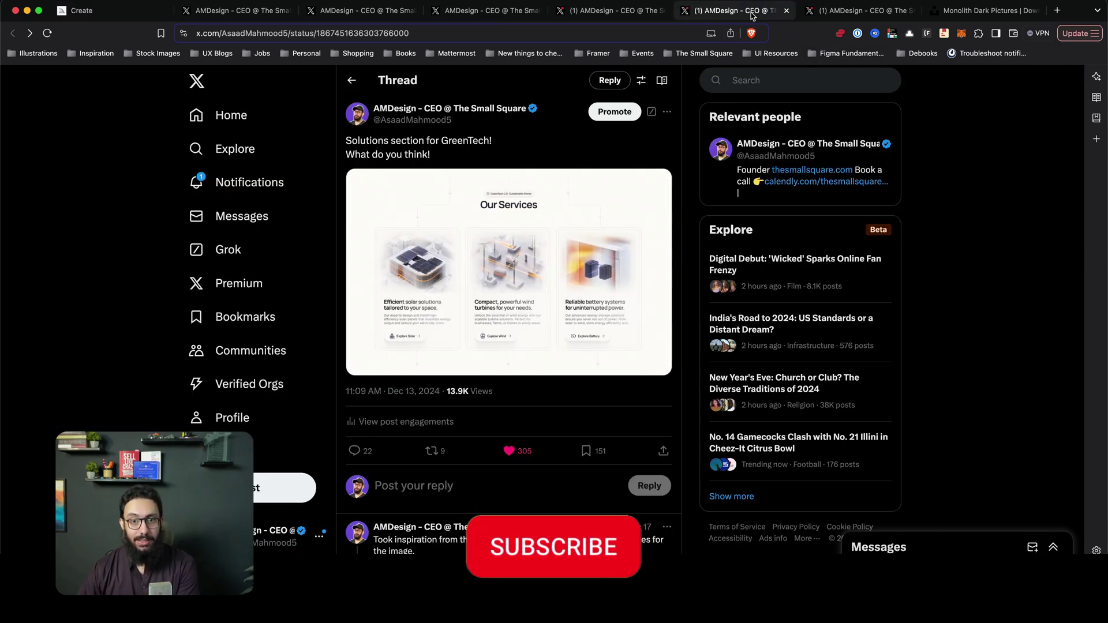
click(860, 10)
click(623, 11)
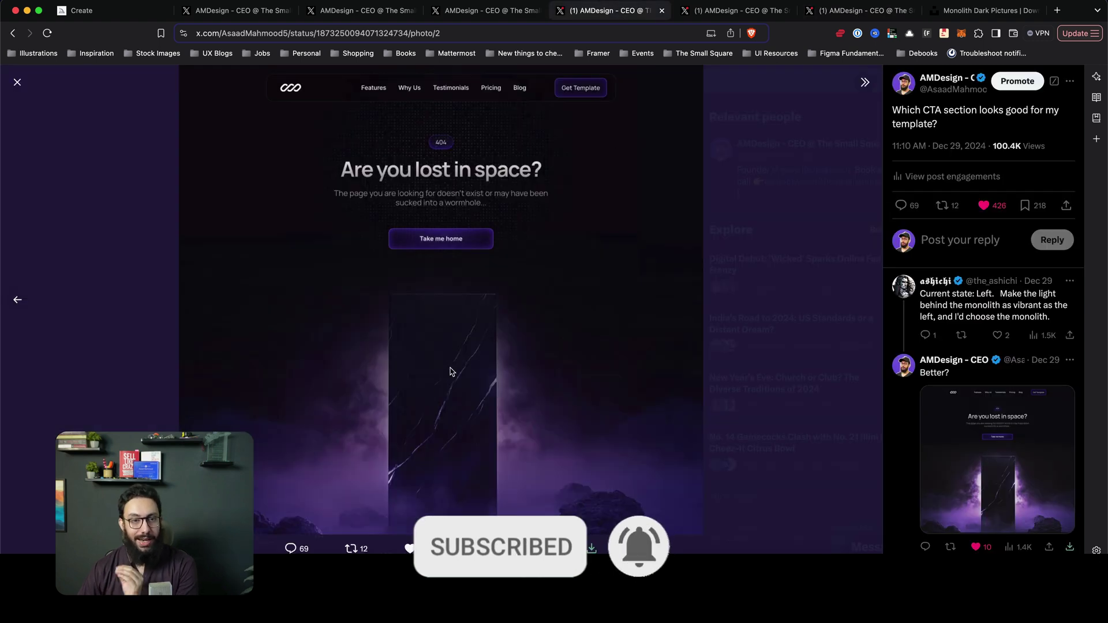
click(132, 17)
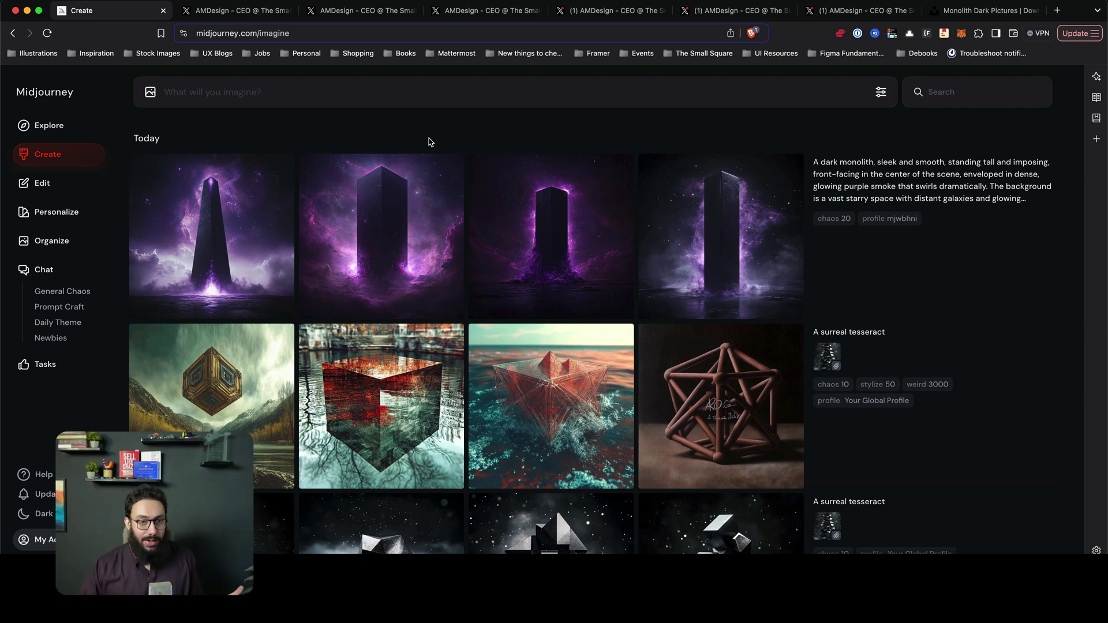
click(384, 229)
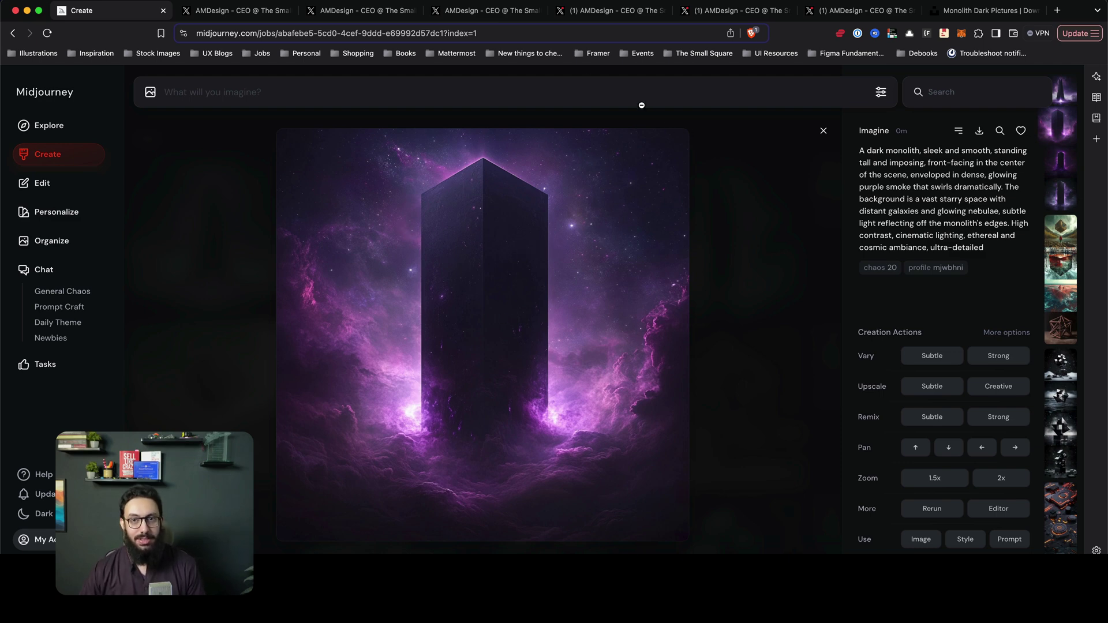
click(582, 13)
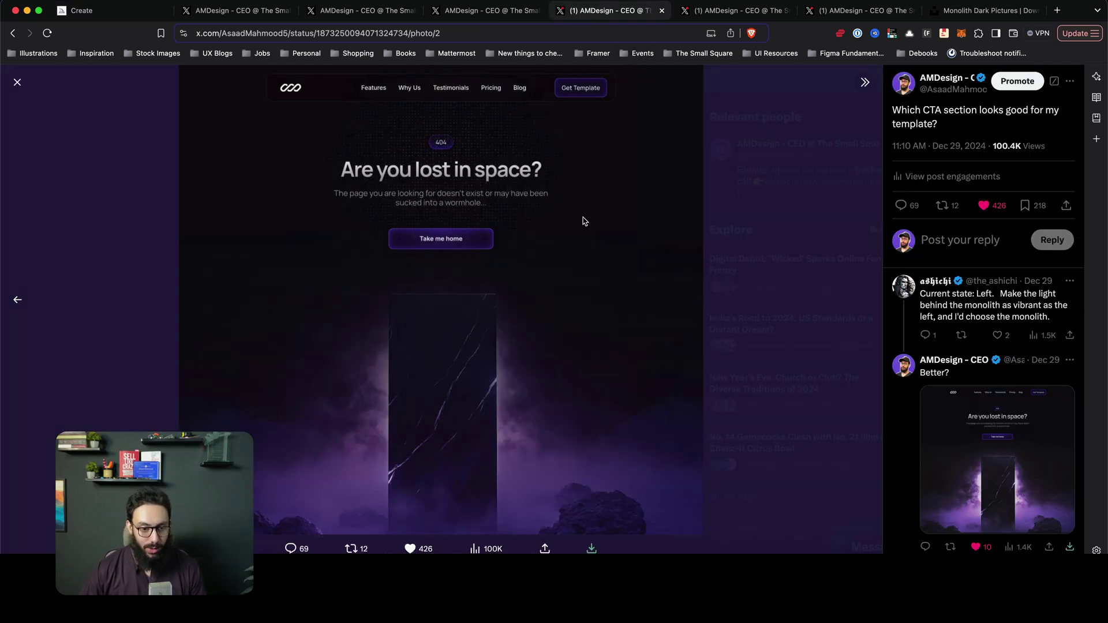
click(138, 16)
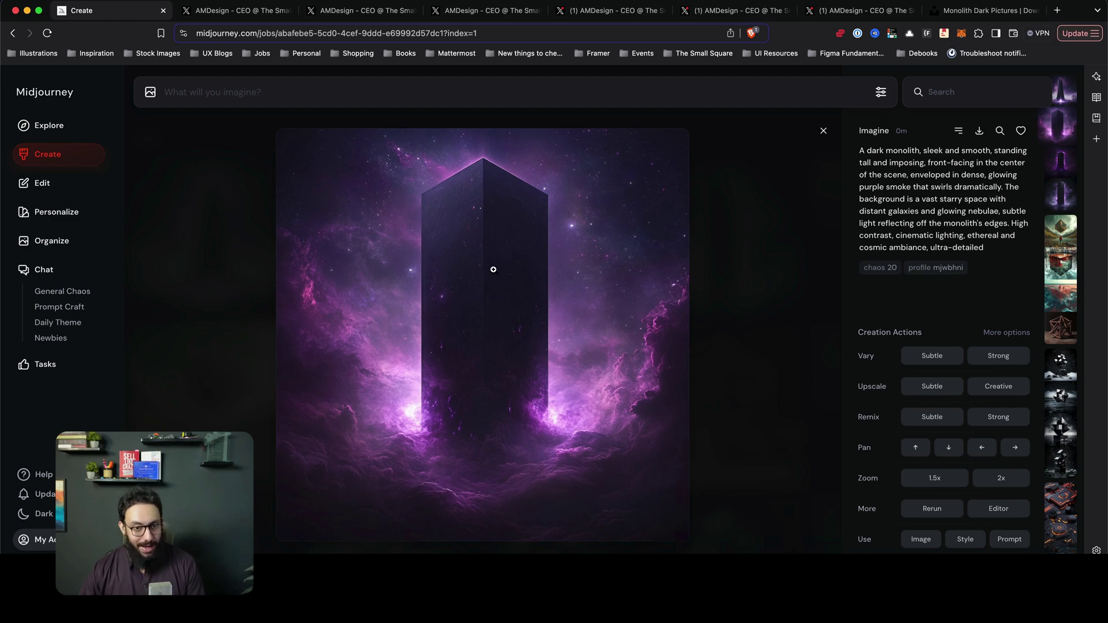
Add the opened monolith image to a new prompt as a reference image and reuse its prompt text
drag(505, 267, 440, 121)
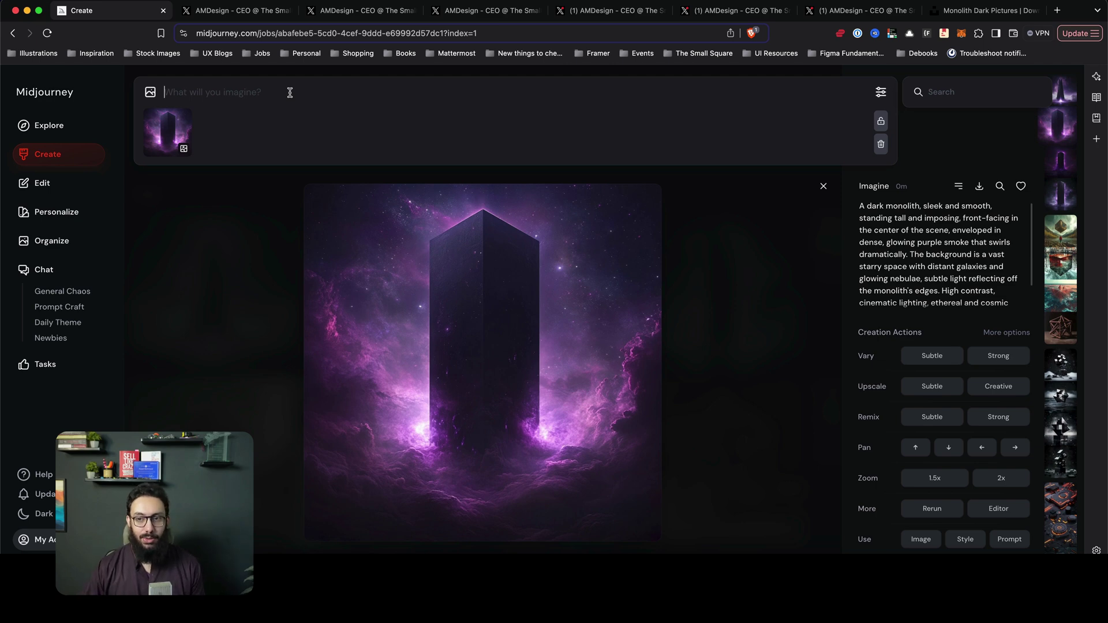
click(871, 230)
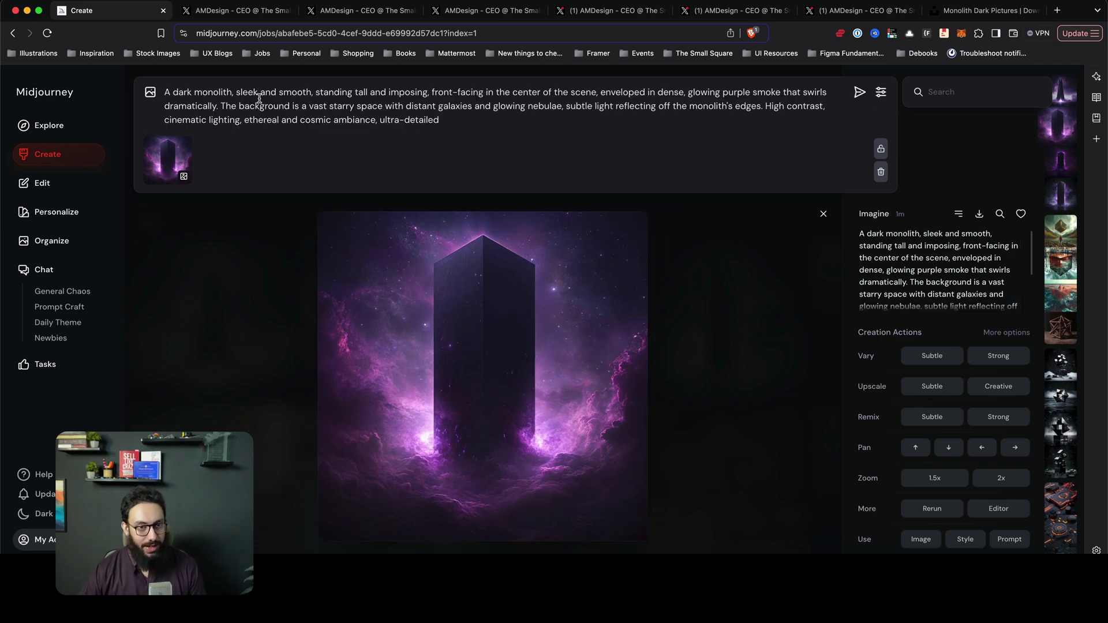
Insert "on a barren planet with rocks" after "vast starry space" in the prompt and generate the images
click(313, 107)
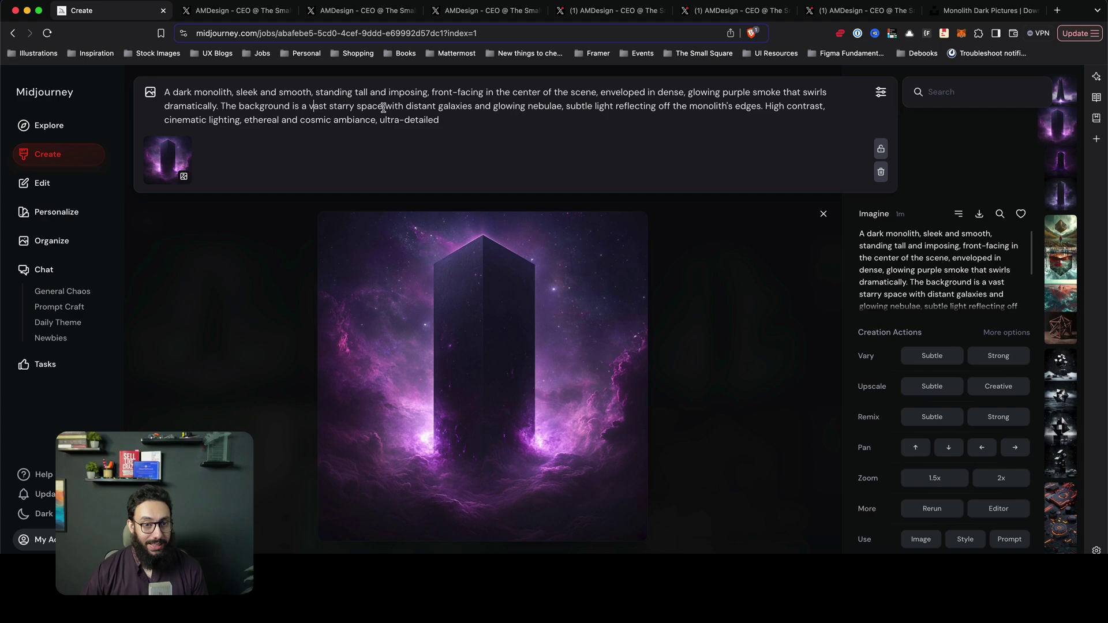
mouse_move(383, 106)
mouse_down()
mouse_move(330, 107)
mouse_move(381, 104)
mouse_up()
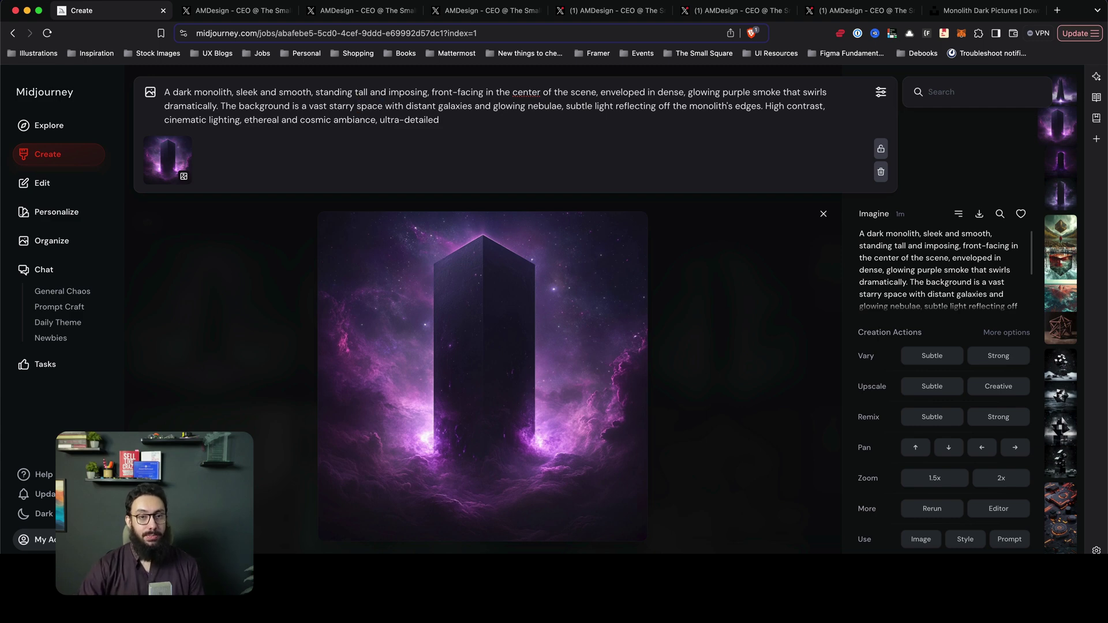
text(on a)
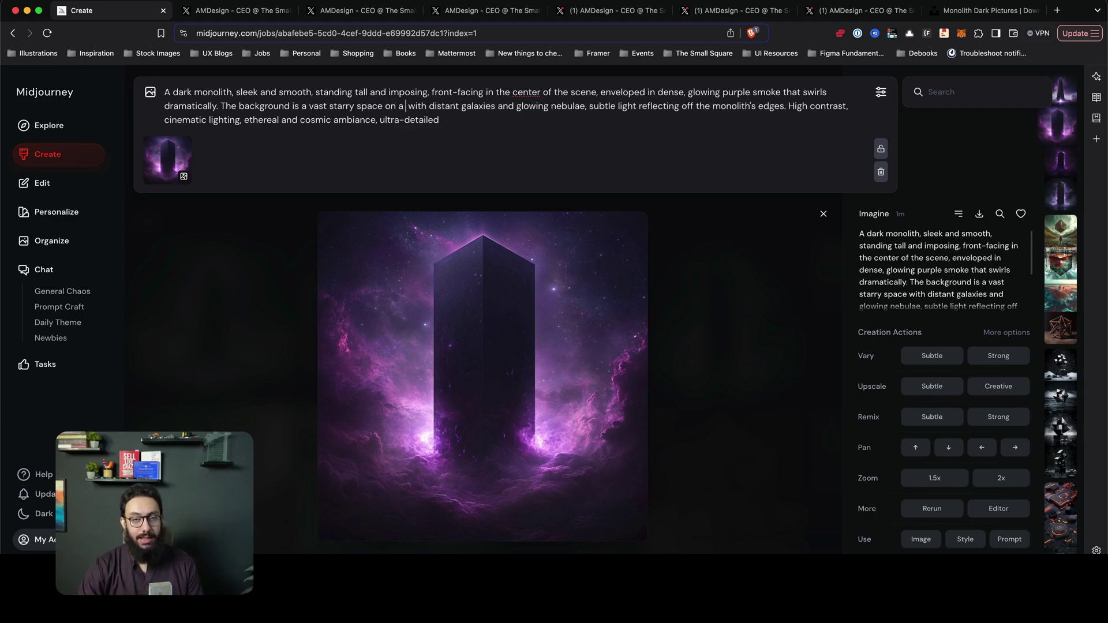
text( barren plan )
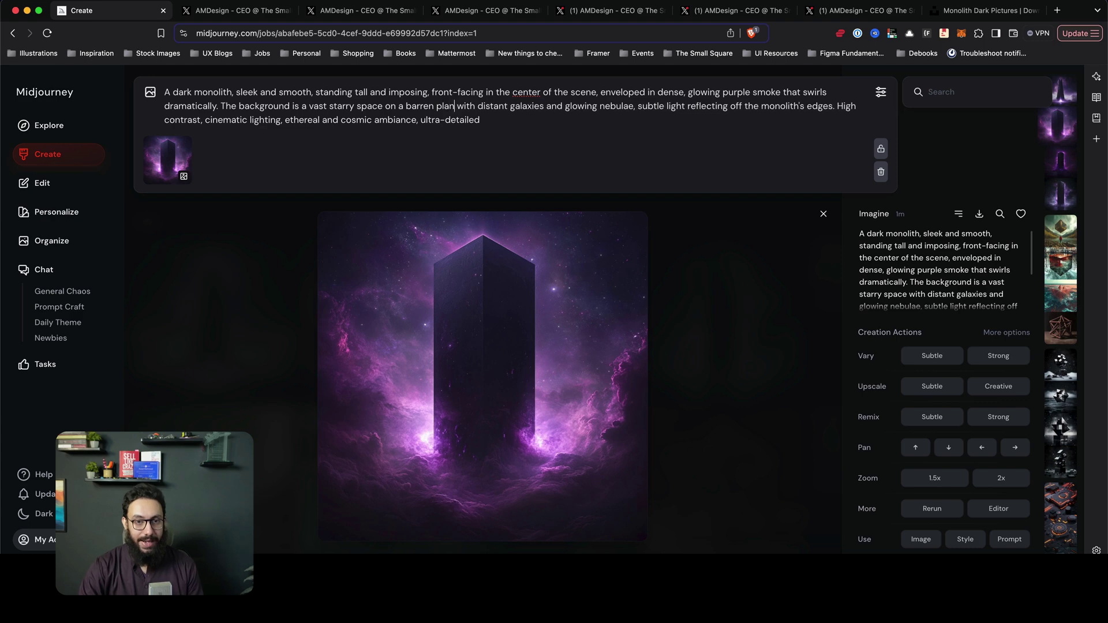
text(et with rocks)
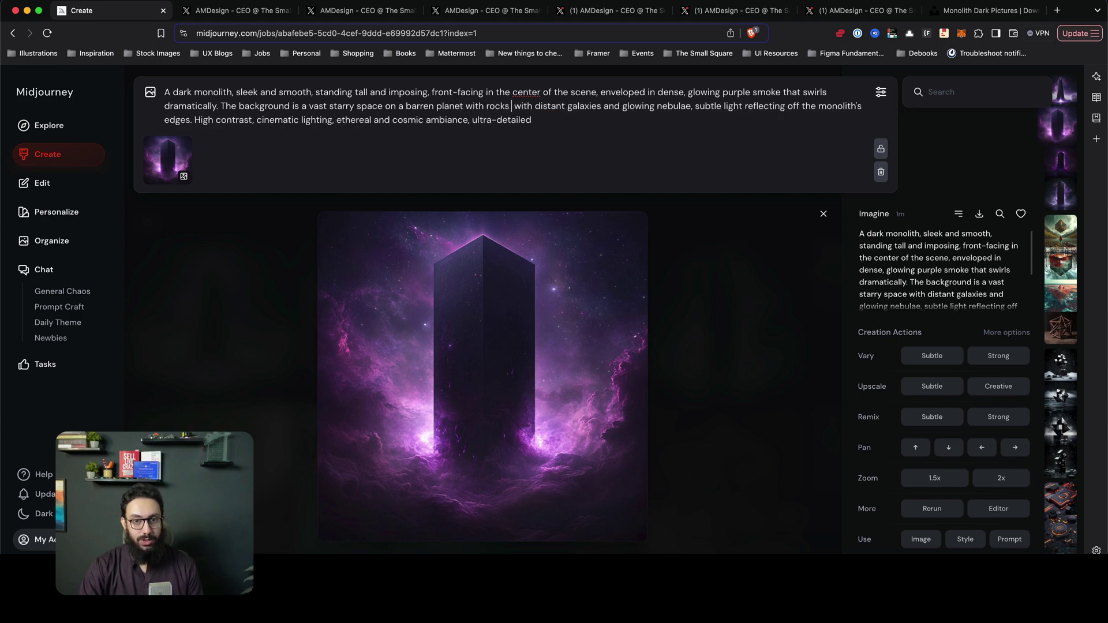
text( and craters)
key(Return)
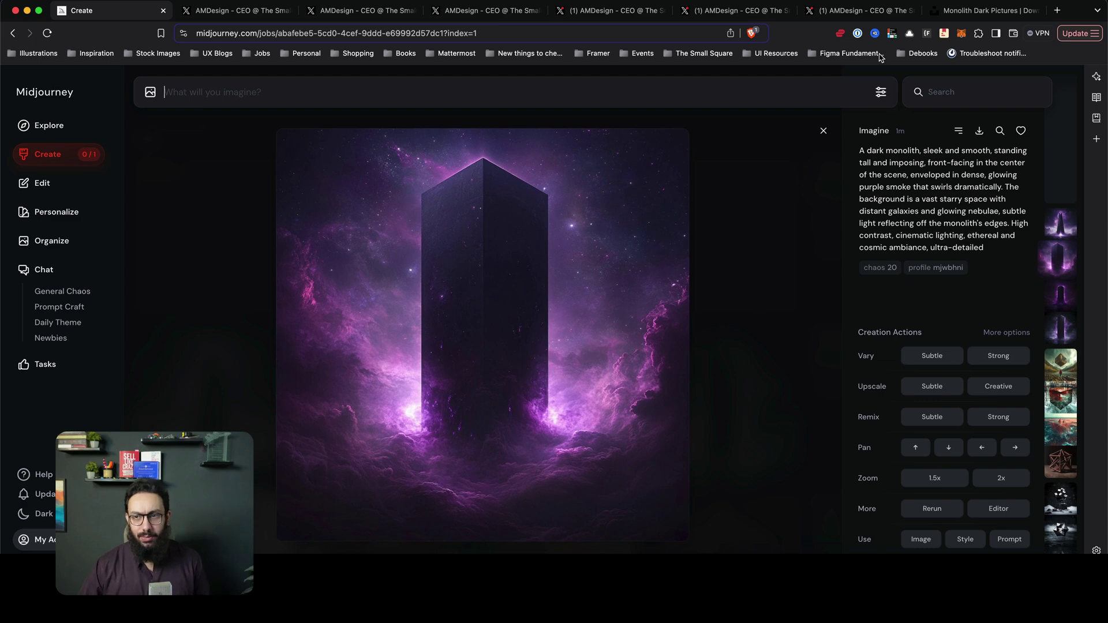
Review the generation settings and look over the newly generated barren-planet monolith images on the Create page
click(881, 94)
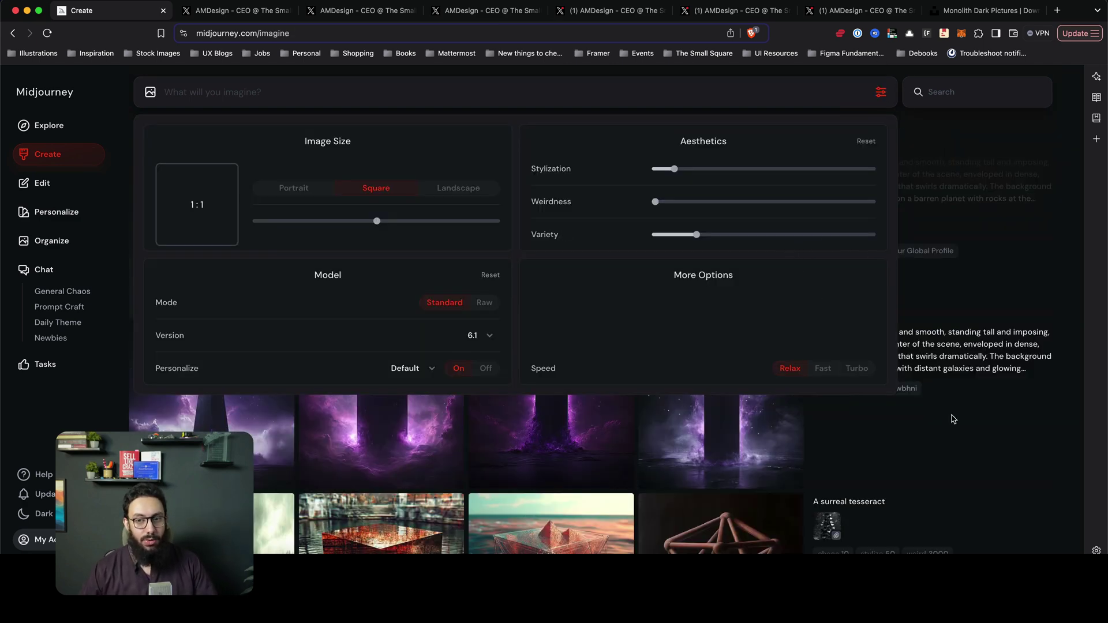
click(981, 441)
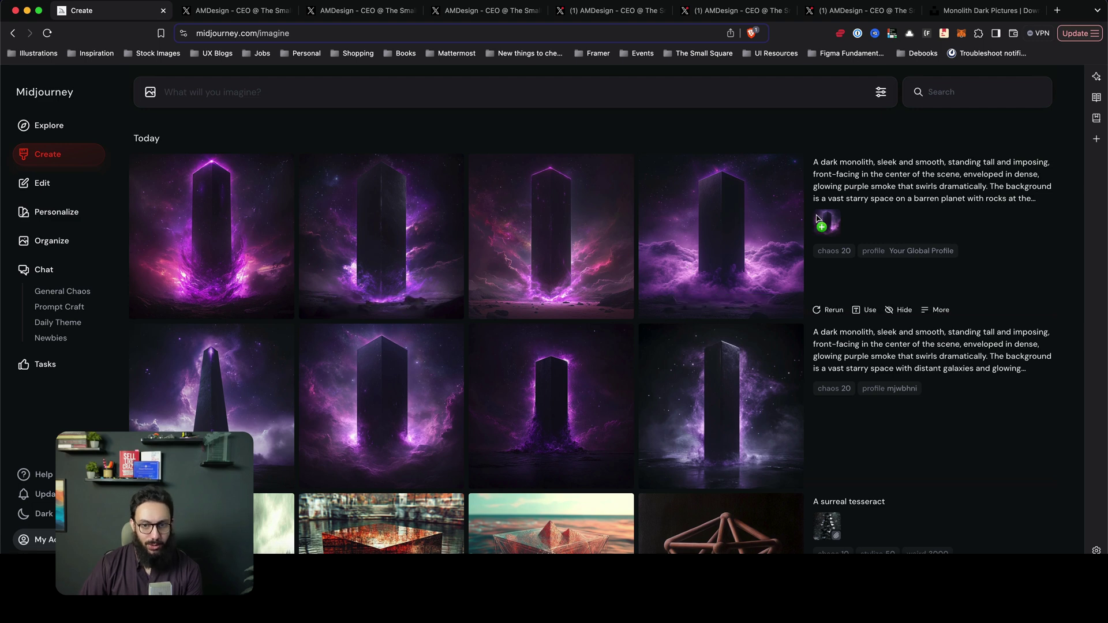
Open the generated barren-planet monolith images at full size and compare them, ending on the first image of the set
click(420, 235)
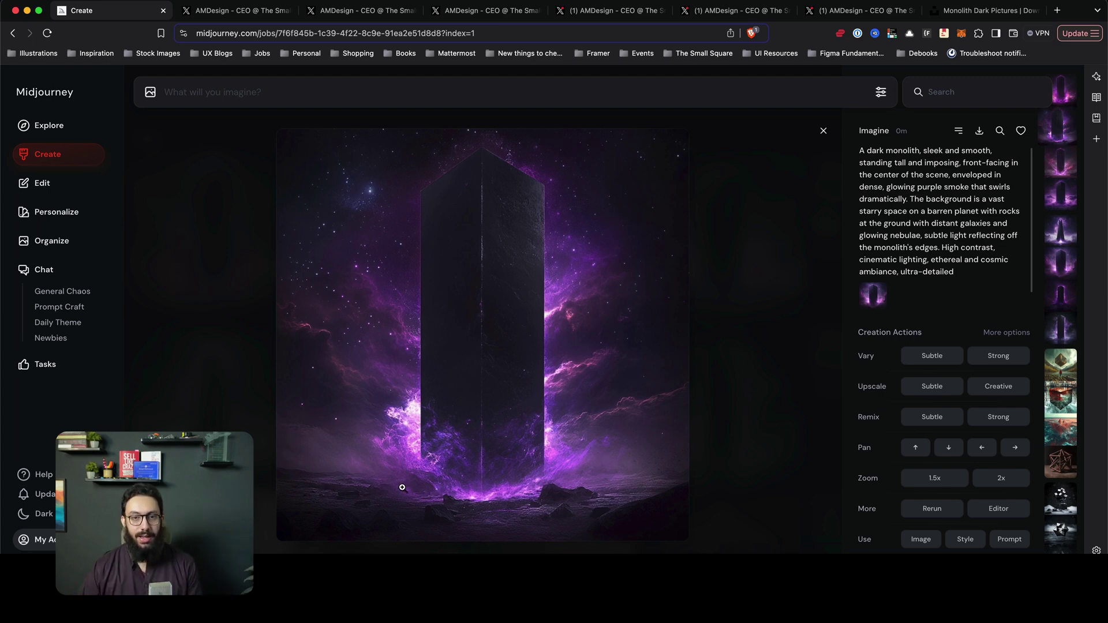
key(Escape)
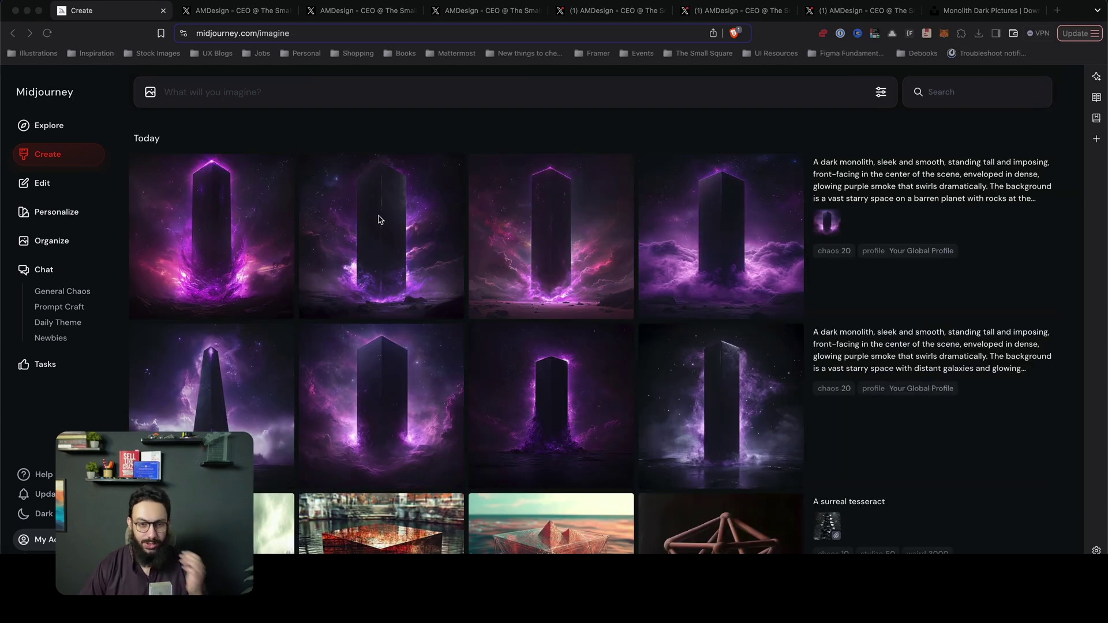
mouse_move(380, 229)
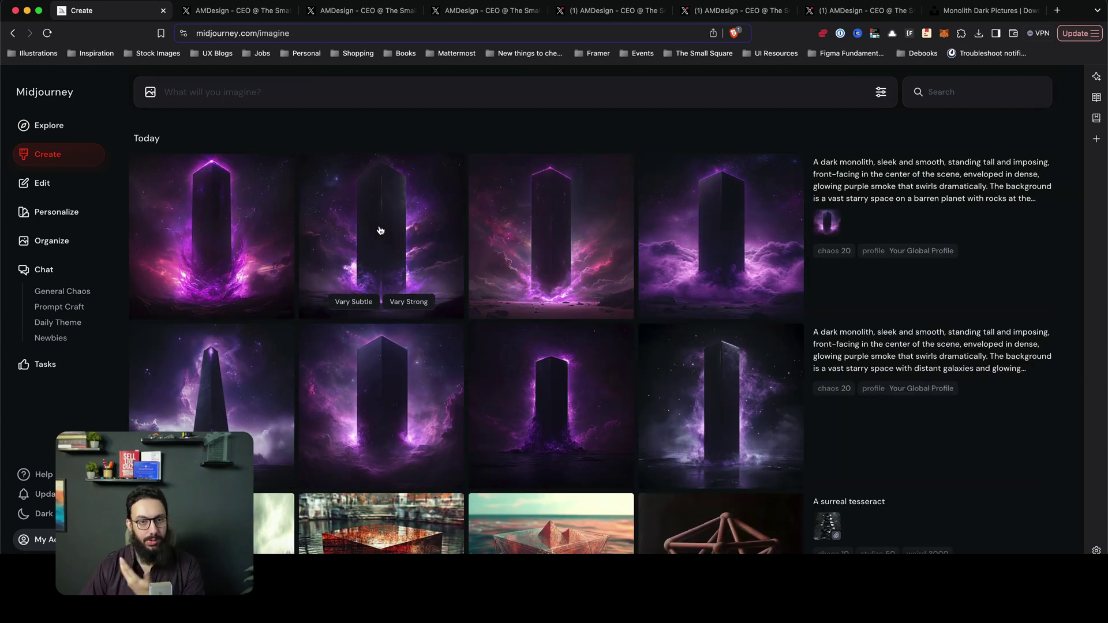
click(383, 244)
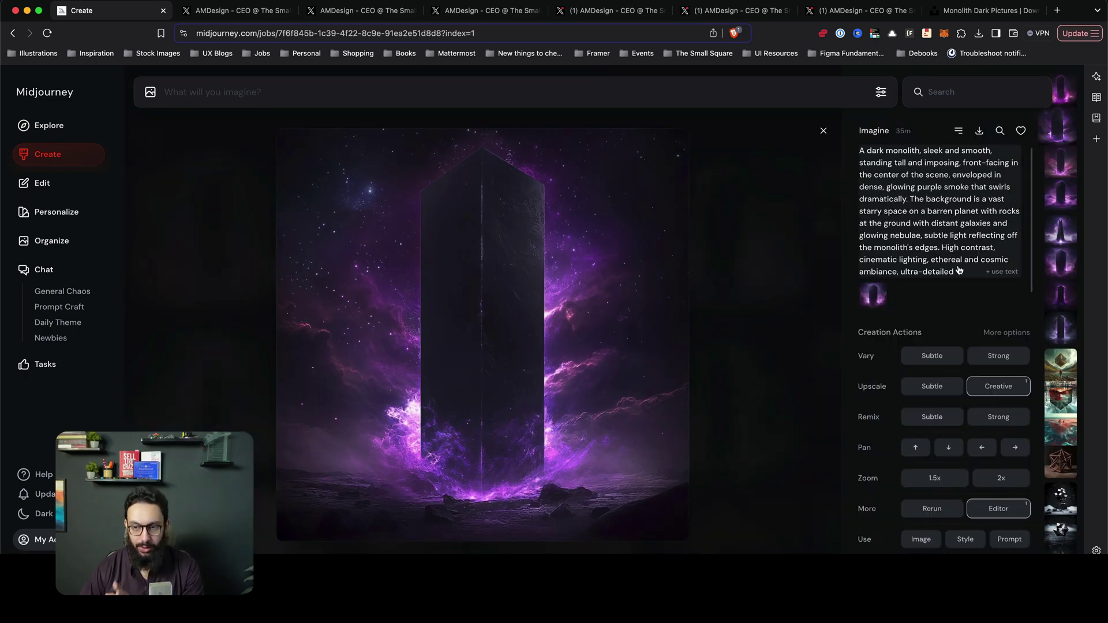
key(Right)
key(Right)
key(Right)
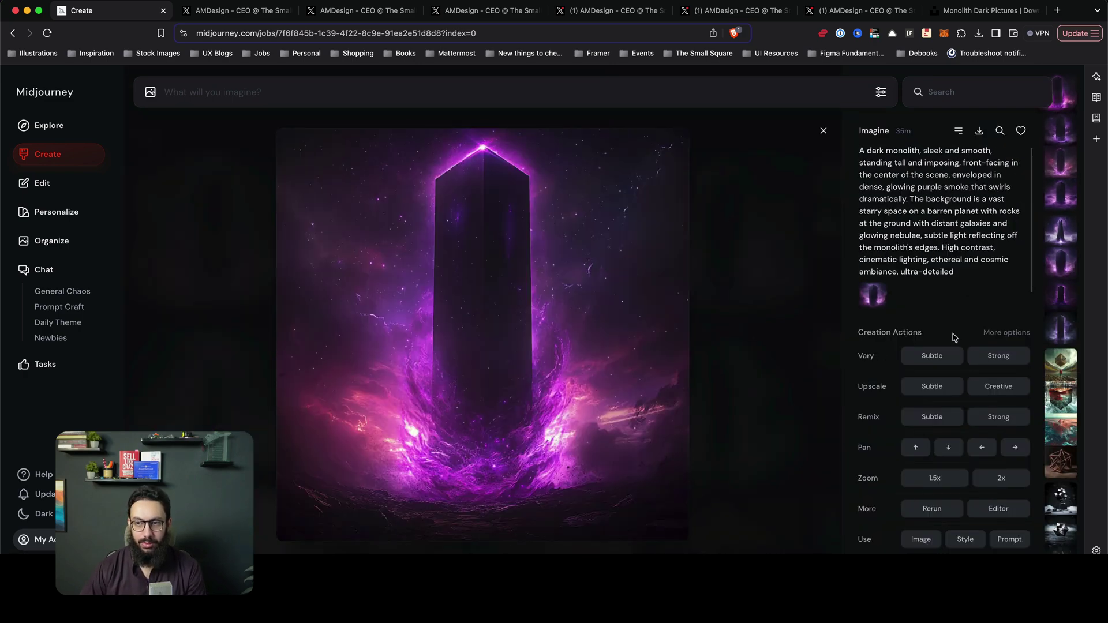
scroll(944, 232, down, 1)
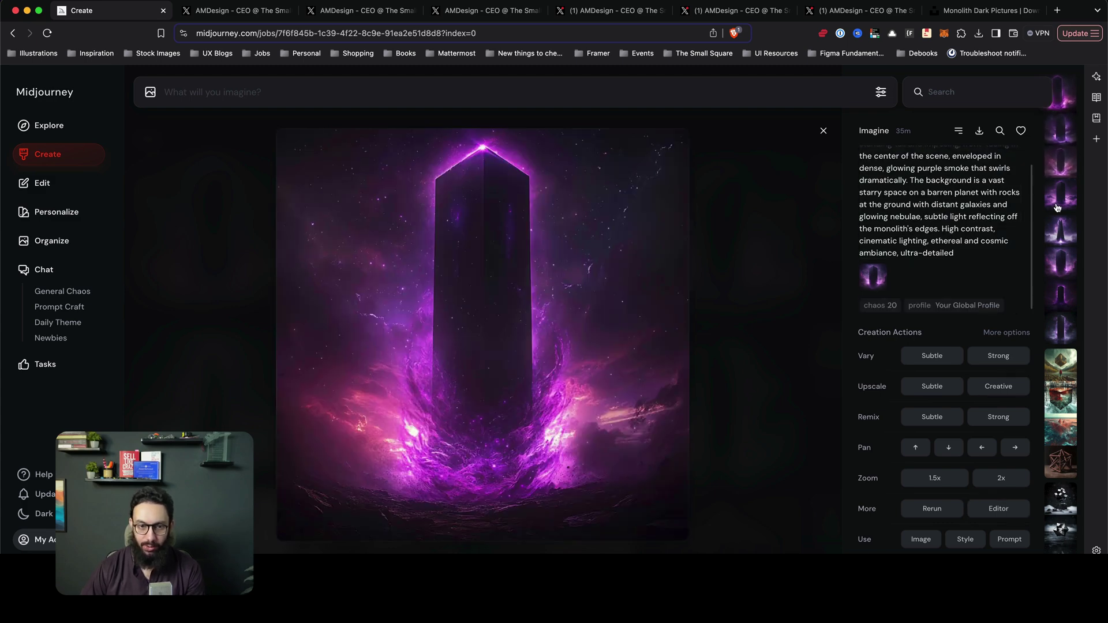
key(Right)
key(Right)
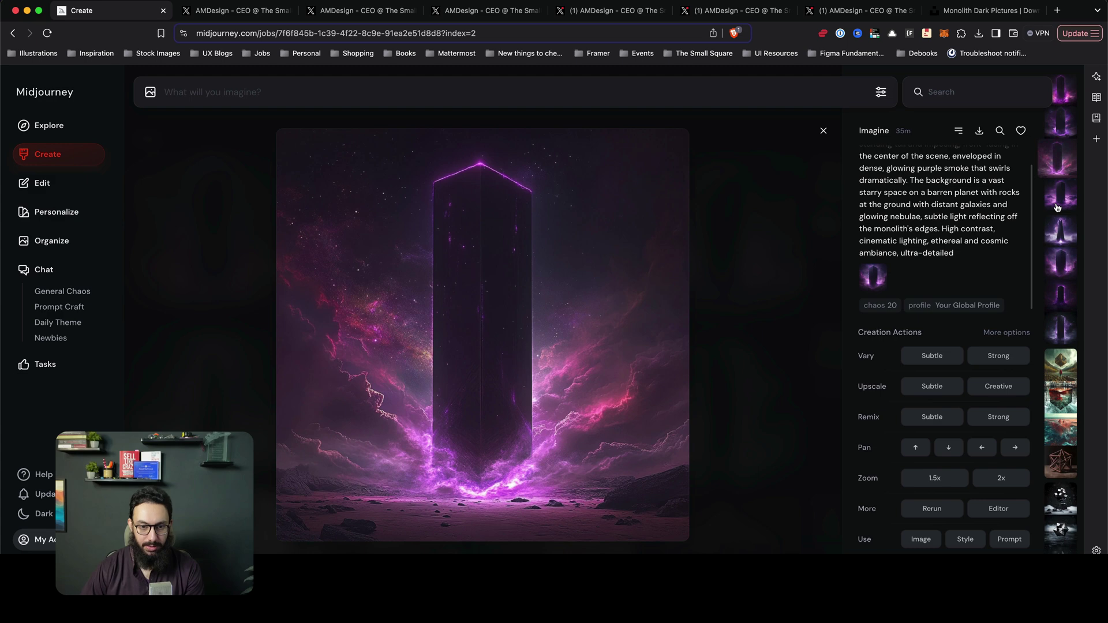
key(Left)
key(Left)
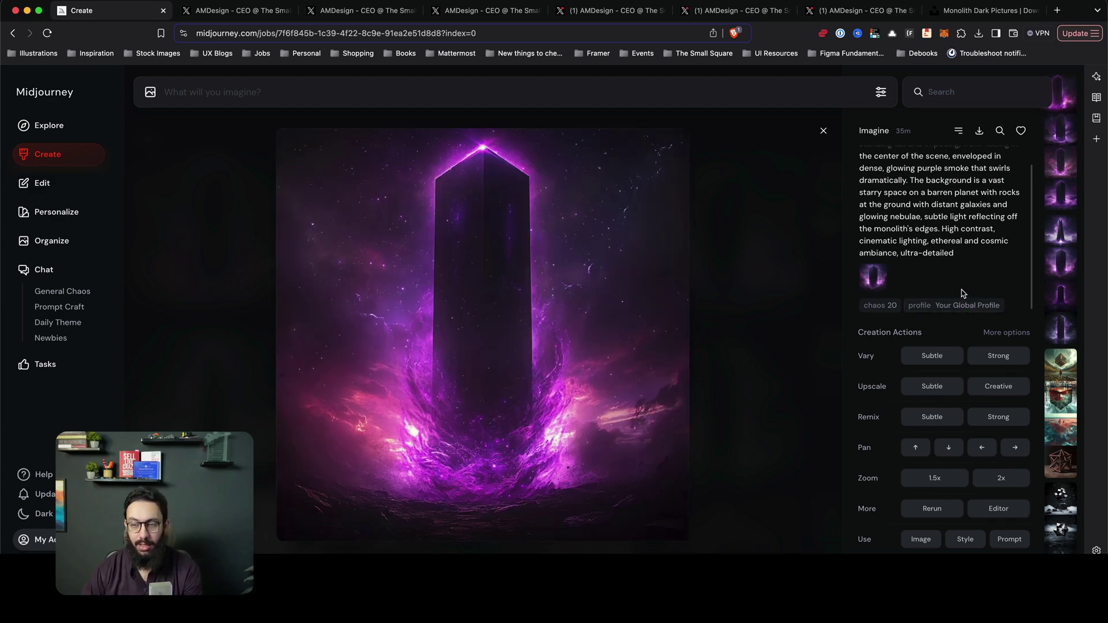
Review the generation settings and generate strong variations of the first barren-planet monolith image
click(881, 93)
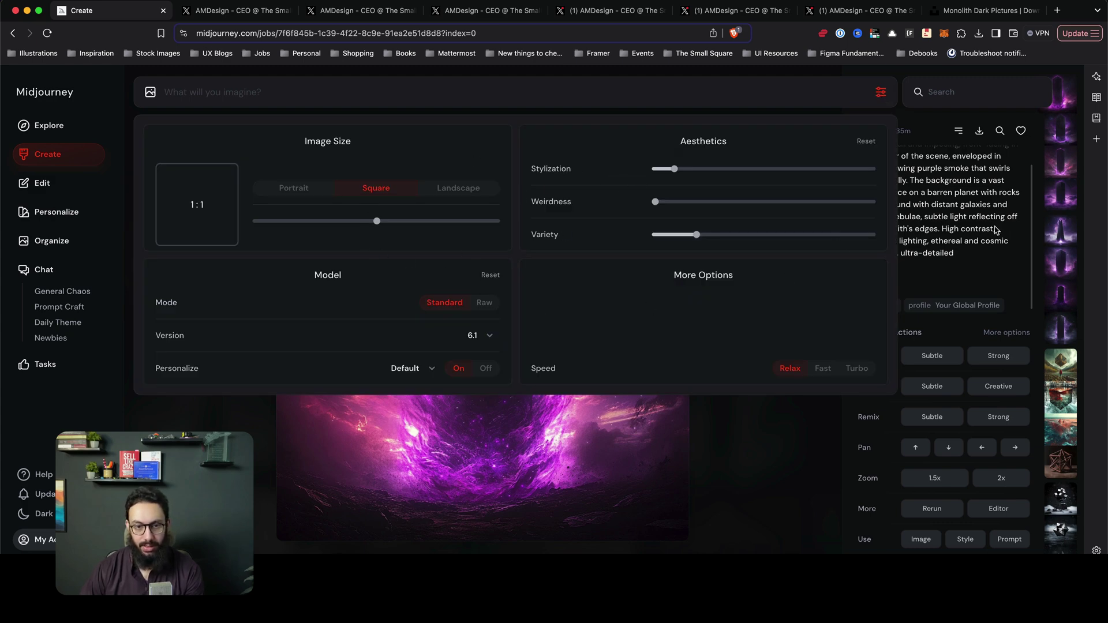
click(974, 231)
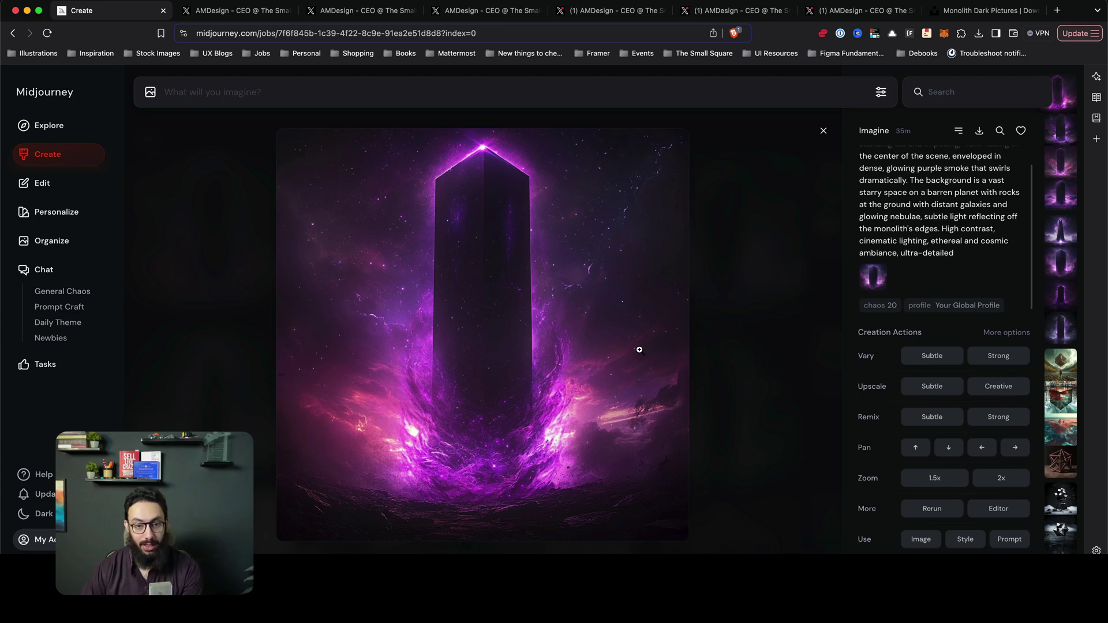
click(998, 357)
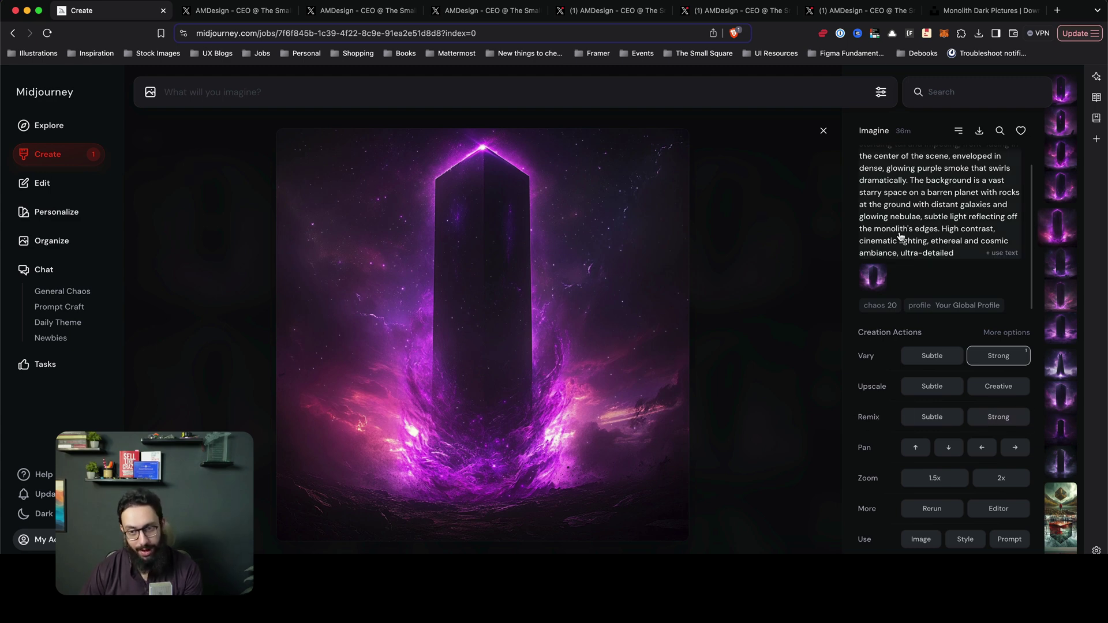
click(931, 417)
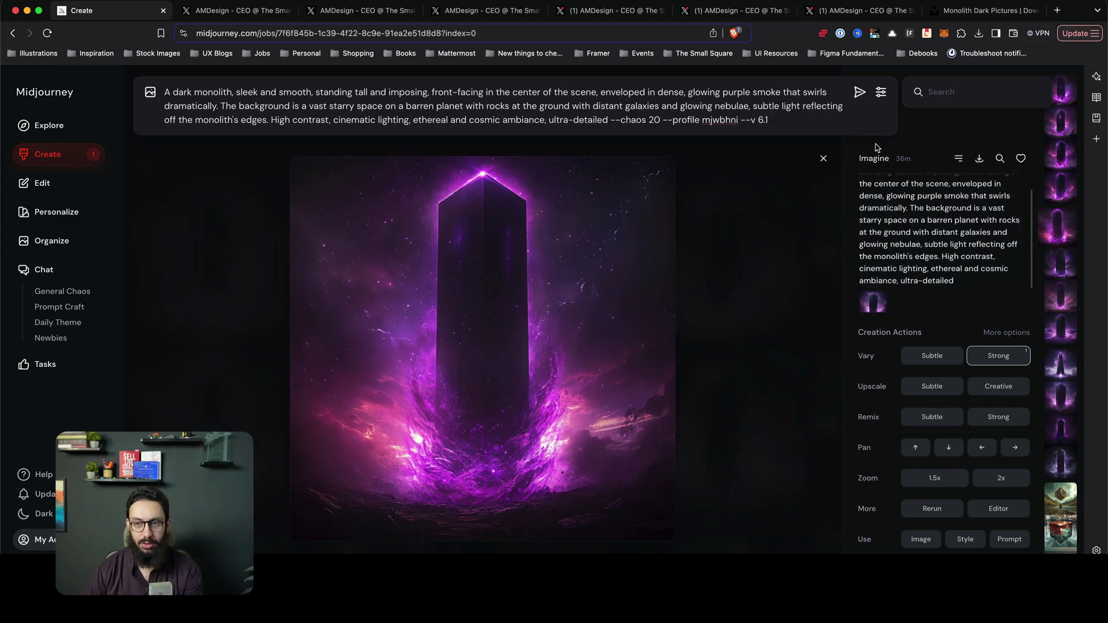
click(880, 185)
key(super+a)
key(BackSpace)
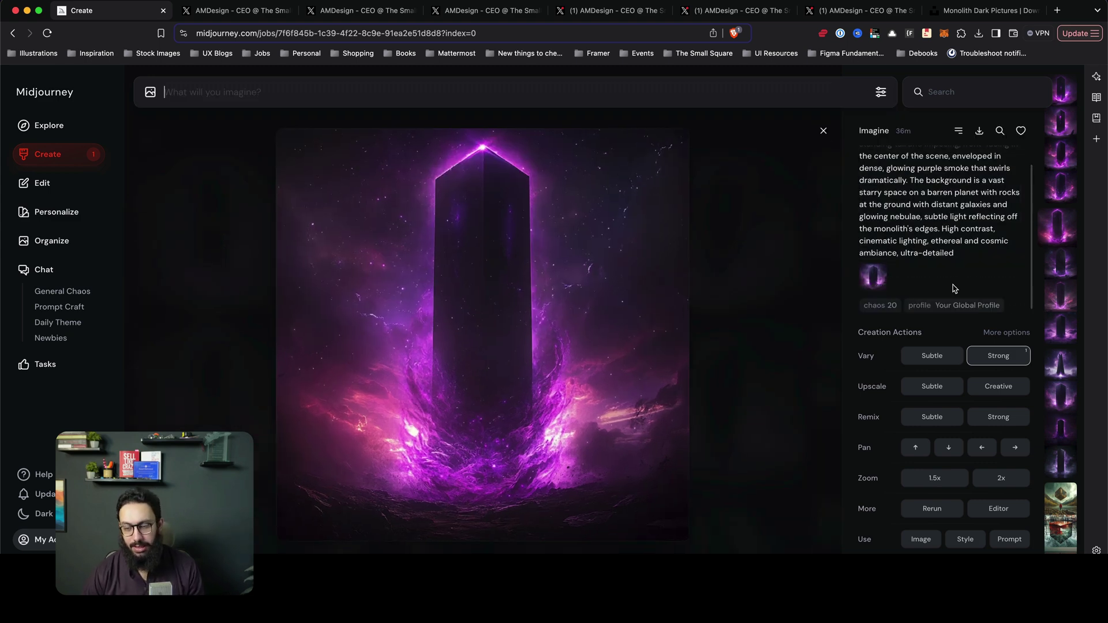
Extend the monolith image downward with Pan, and hide Zoom and Pan from the creation actions while keeping Remix
click(949, 448)
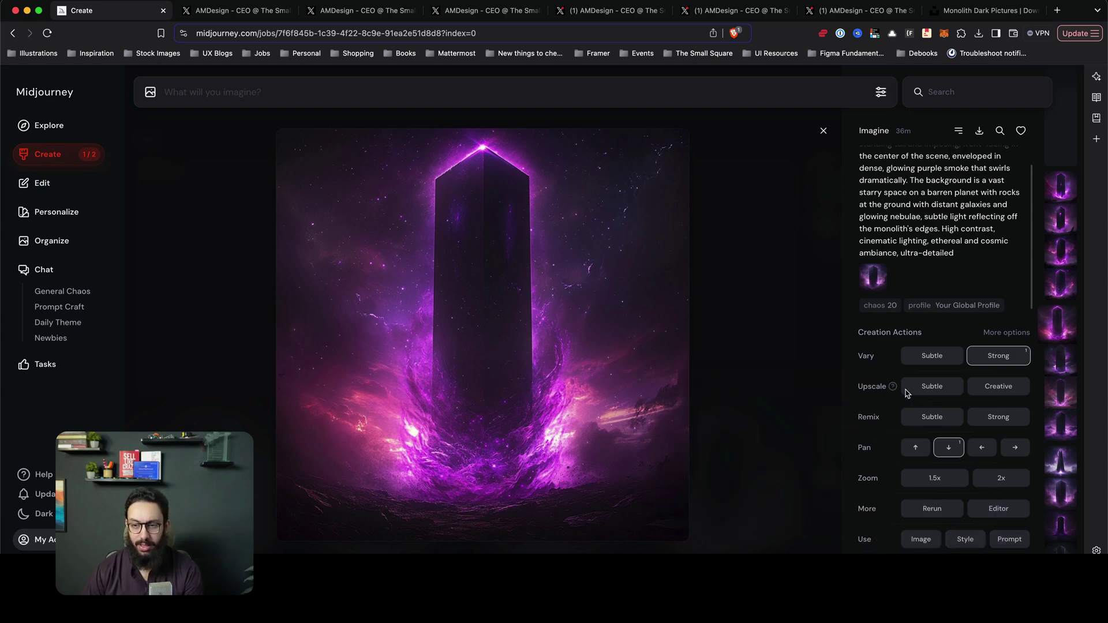
click(995, 335)
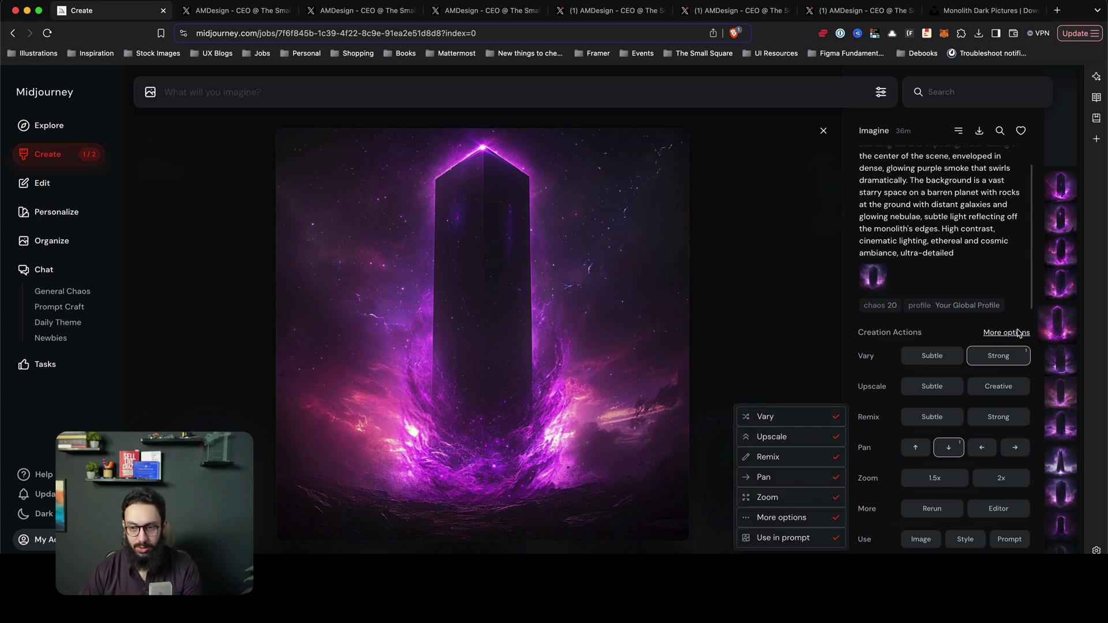
click(776, 502)
click(778, 500)
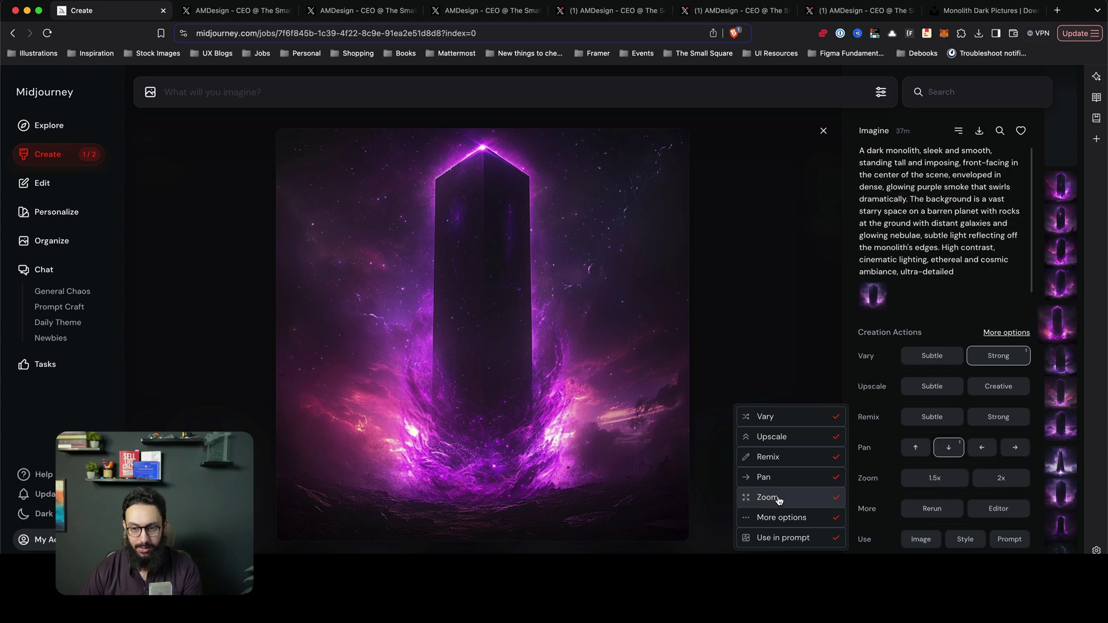
click(781, 500)
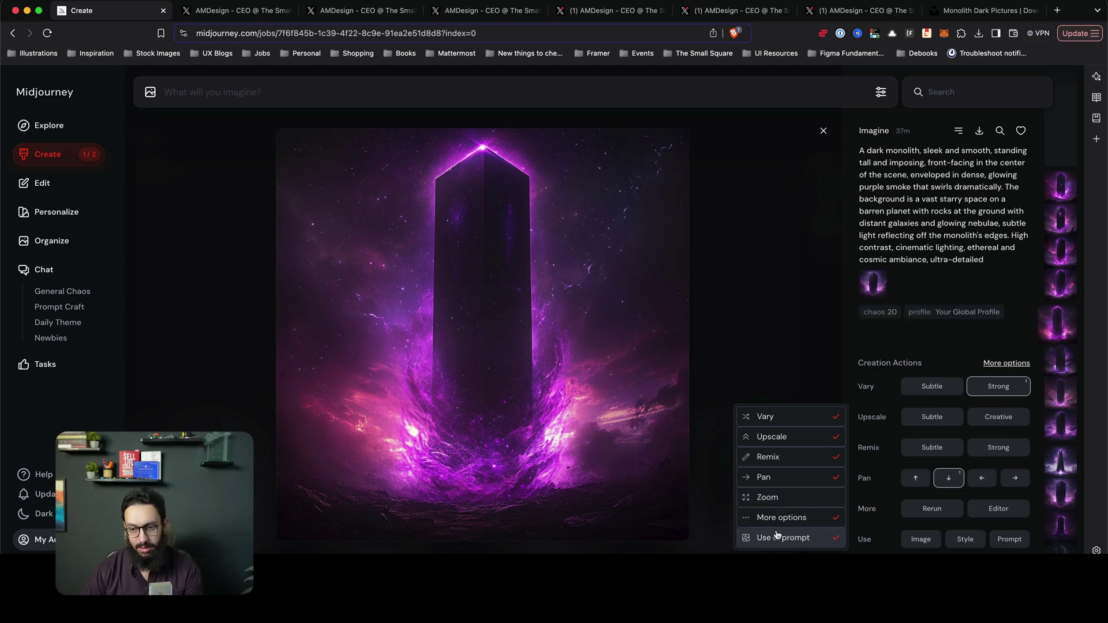
click(790, 484)
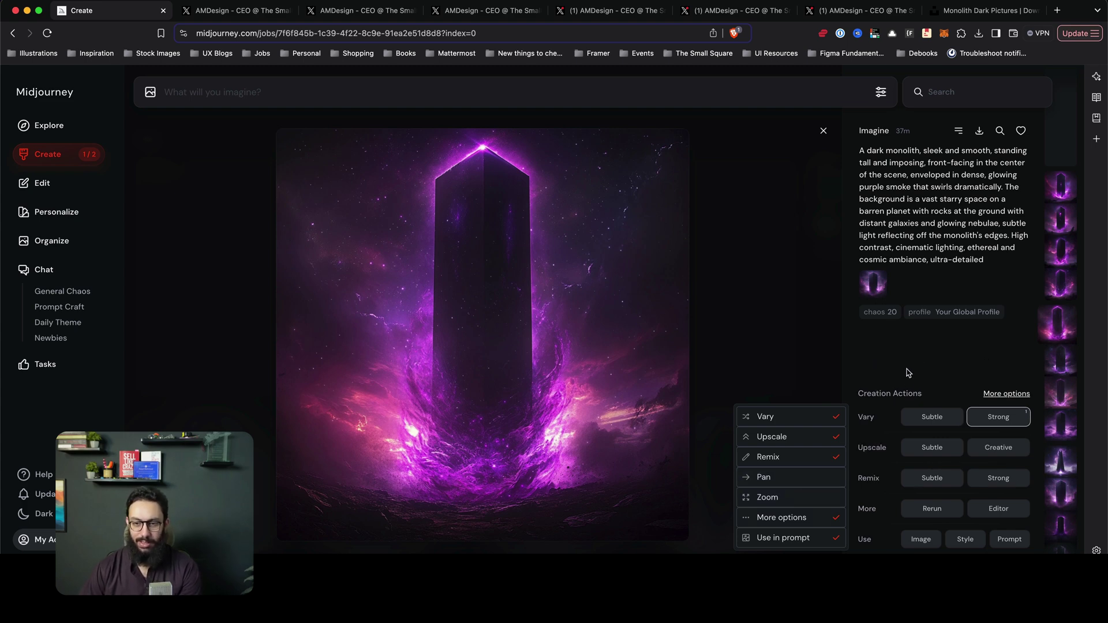
click(798, 460)
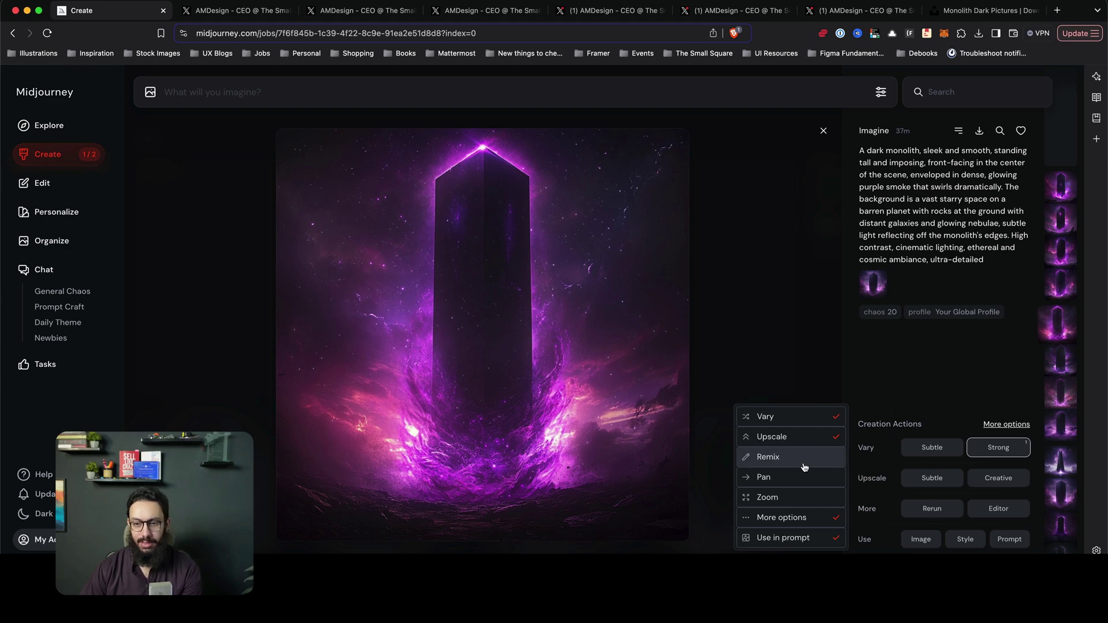
click(800, 459)
click(950, 370)
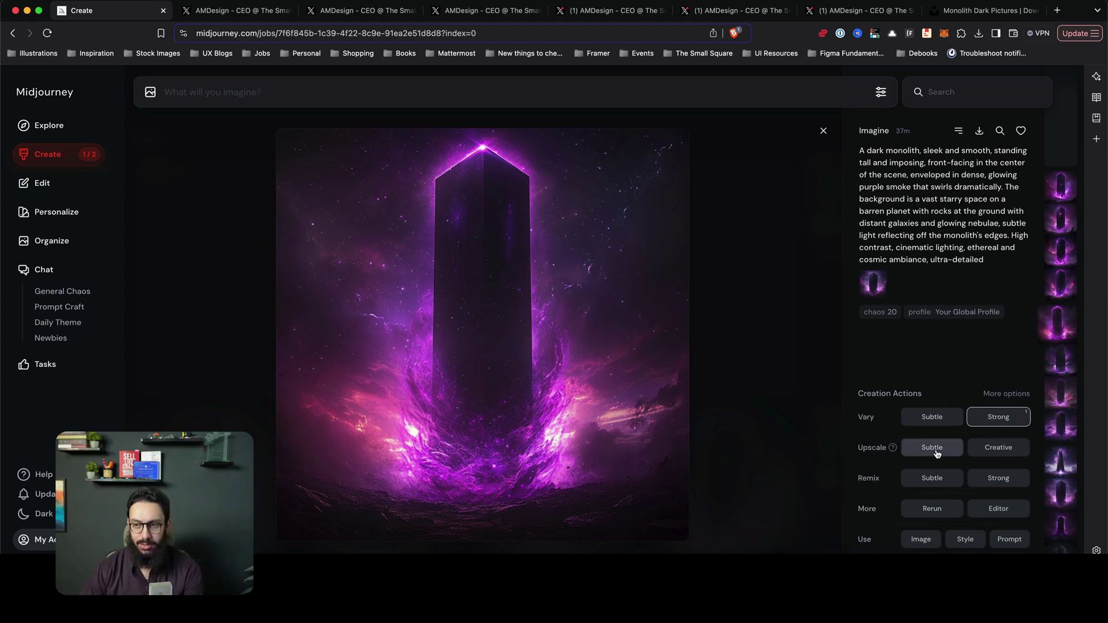
Open the monolith image in the editor, set its aspect ratio to 16:9 and scale to 69%, and submit the edit
click(1002, 506)
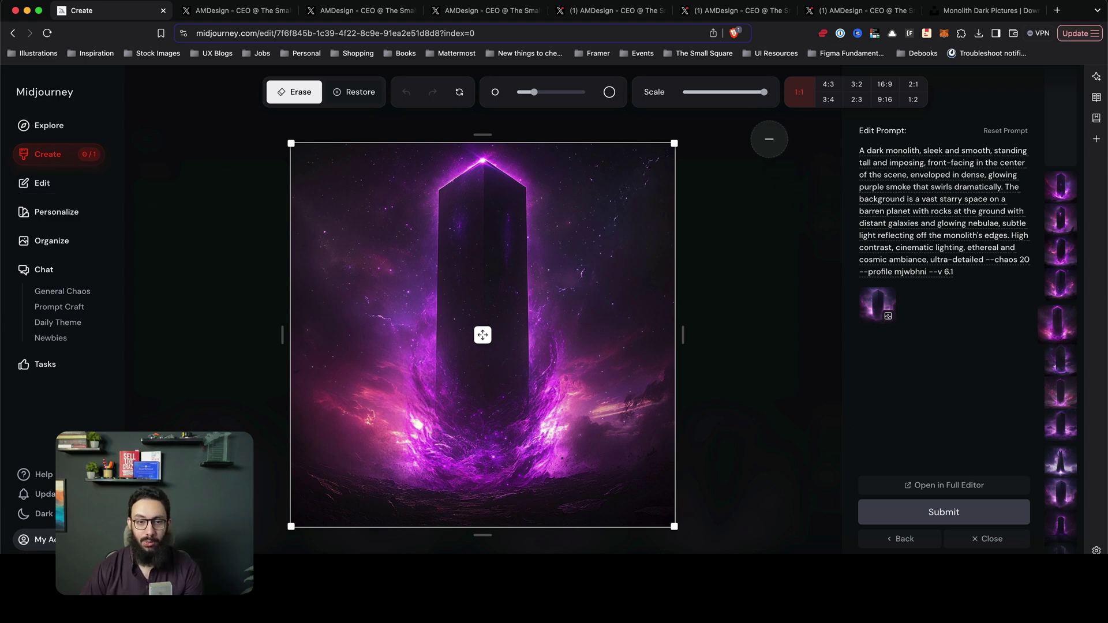
click(885, 86)
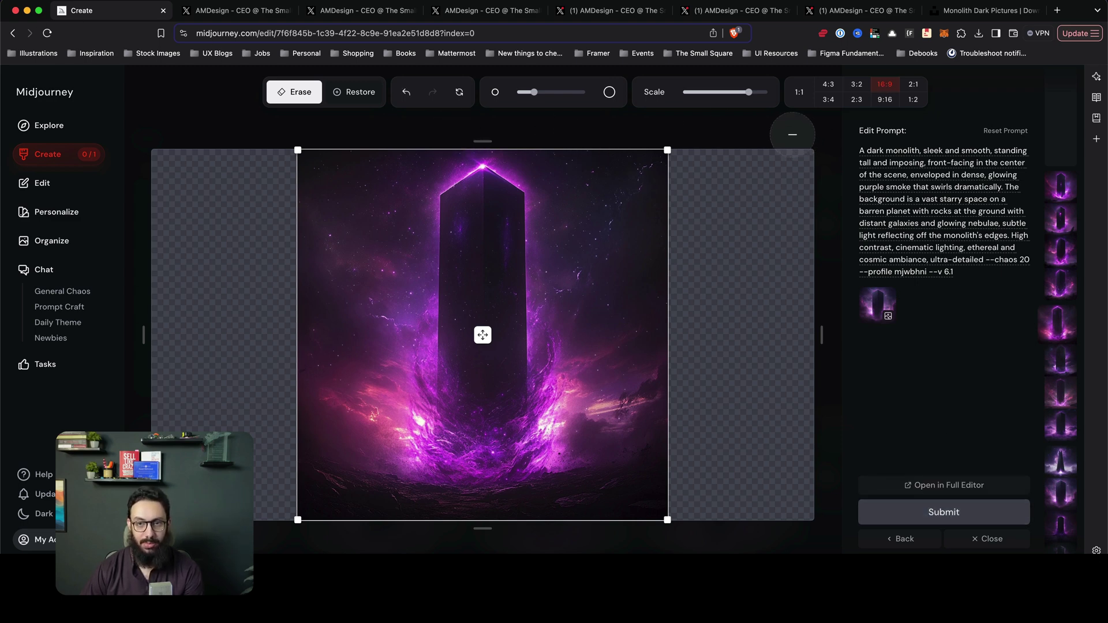
drag(748, 92, 738, 93)
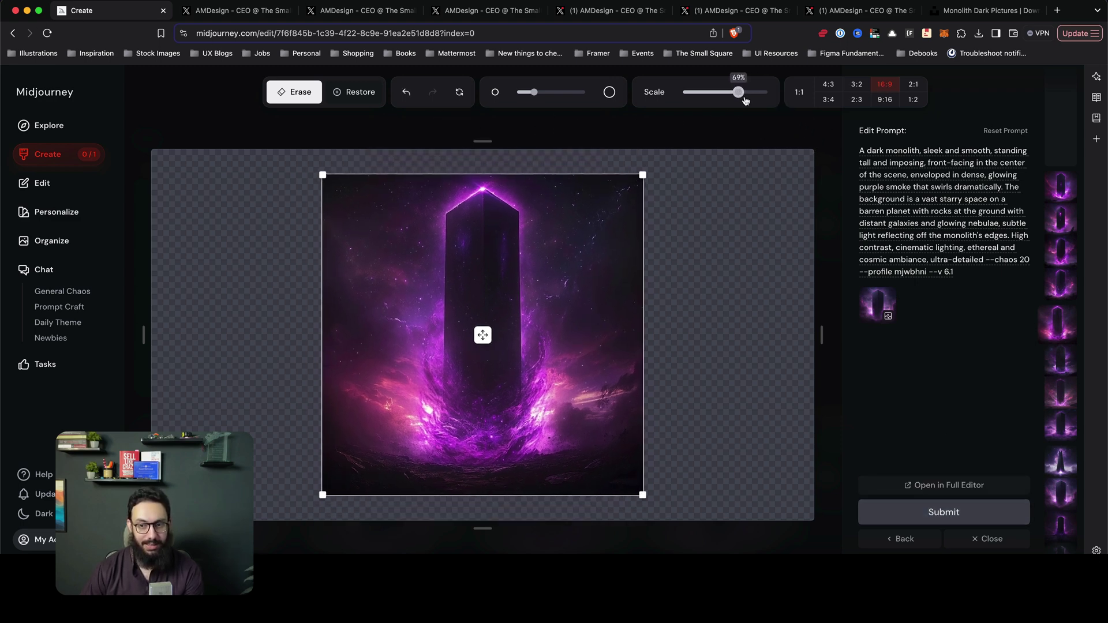
click(943, 512)
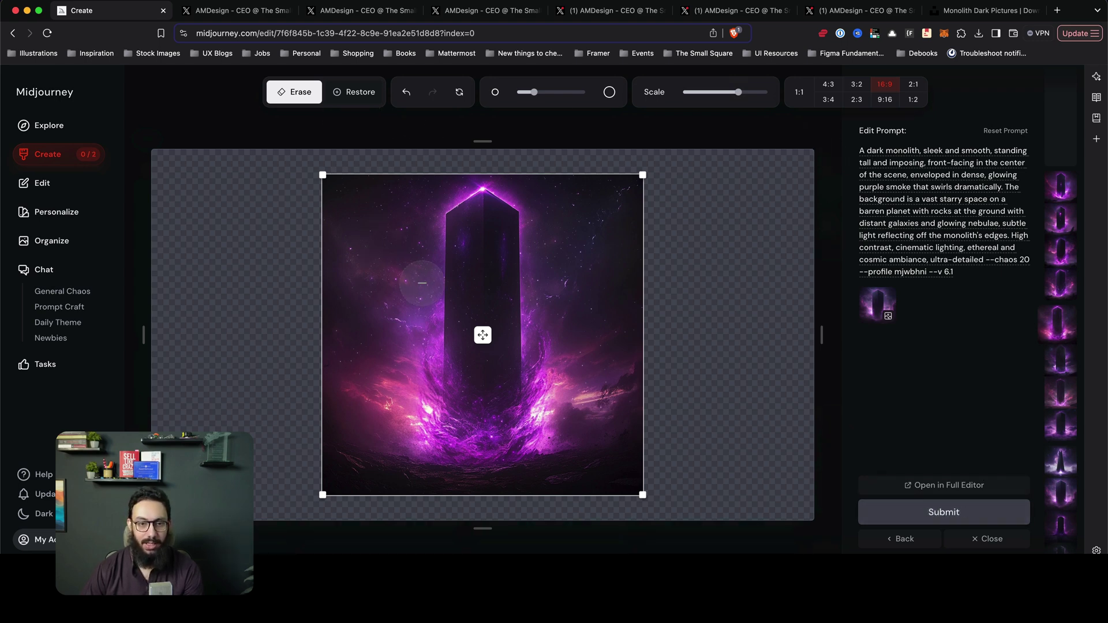
mouse_move(352, 465)
mouse_down()
mouse_move(454, 471)
mouse_move(624, 436)
mouse_move(630, 480)
mouse_move(286, 462)
mouse_up()
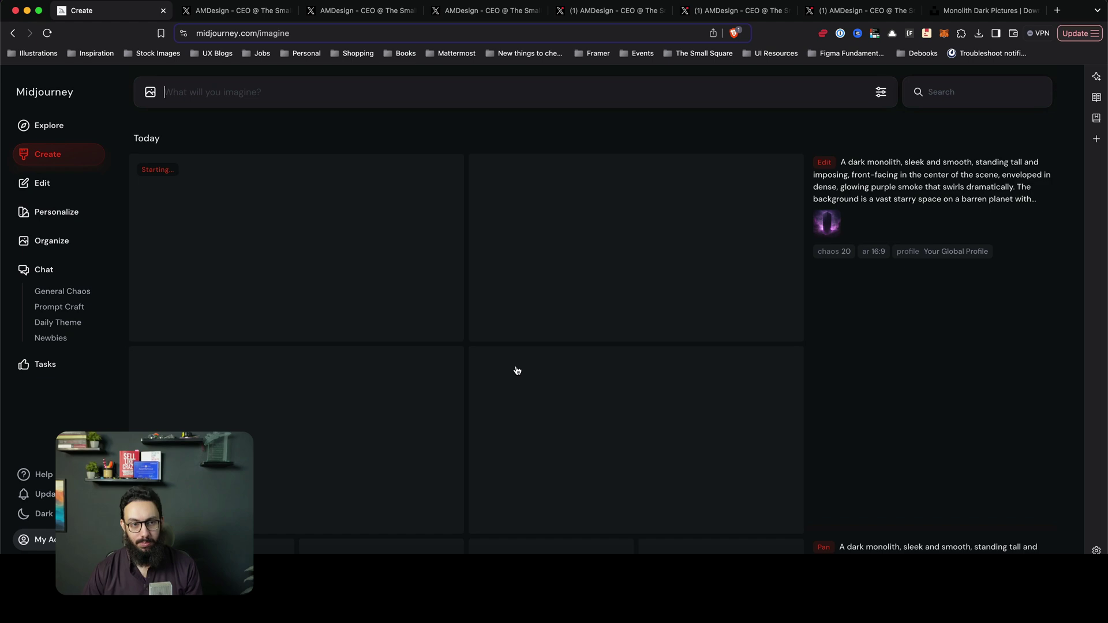
Examine the strong variations of the monolith at full size and return to the Create page
scroll(515, 372, down, 7)
scroll(490, 369, down, 2)
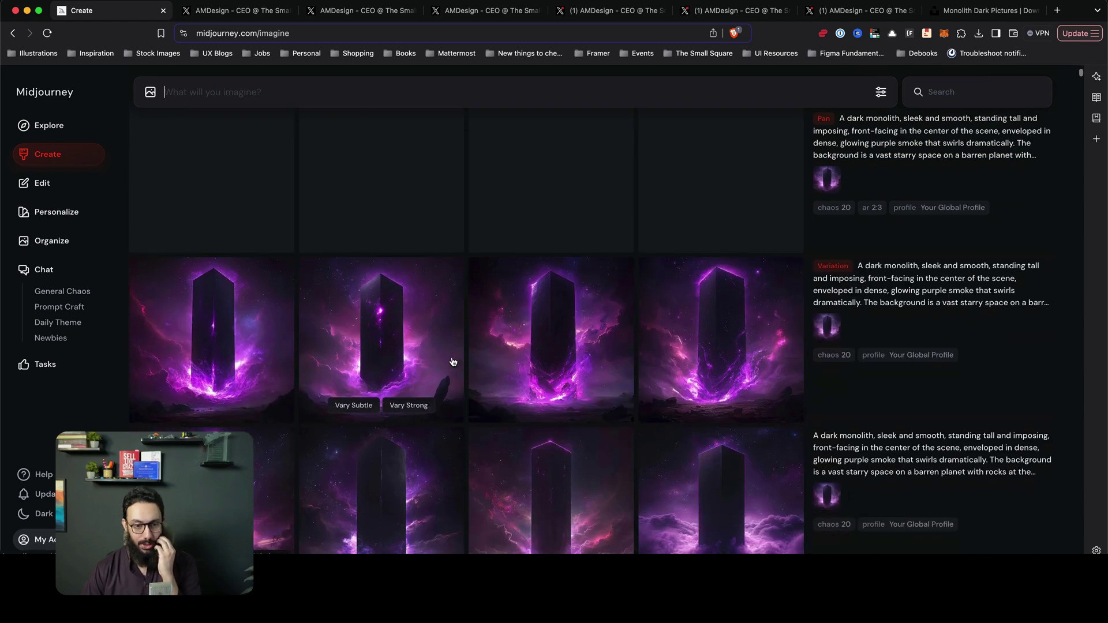
click(407, 315)
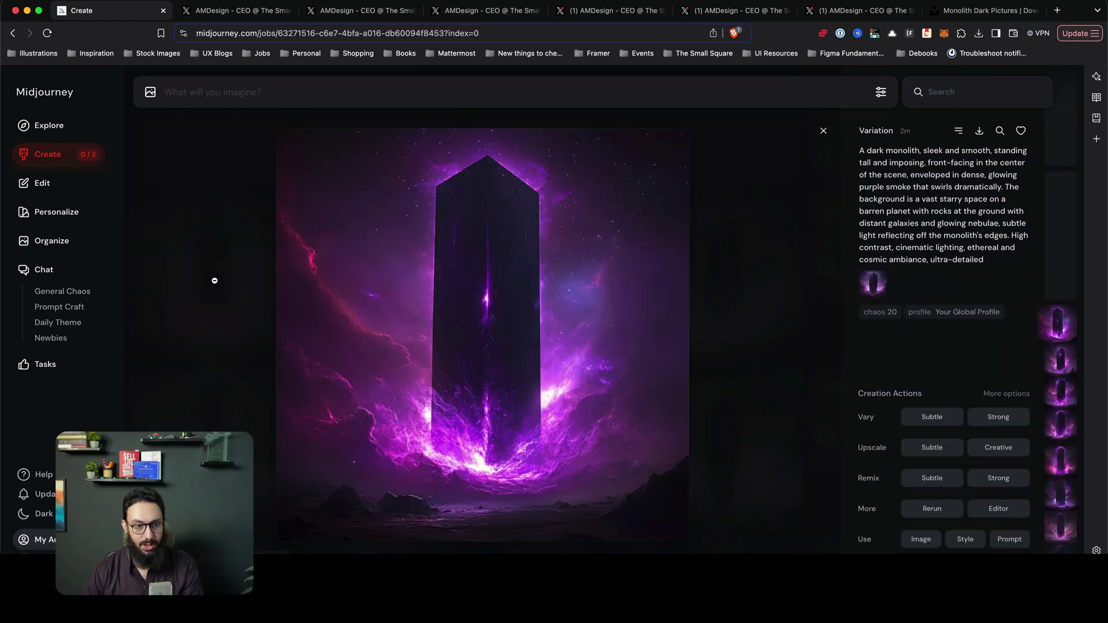
key(Right)
key(Right)
key(Right)
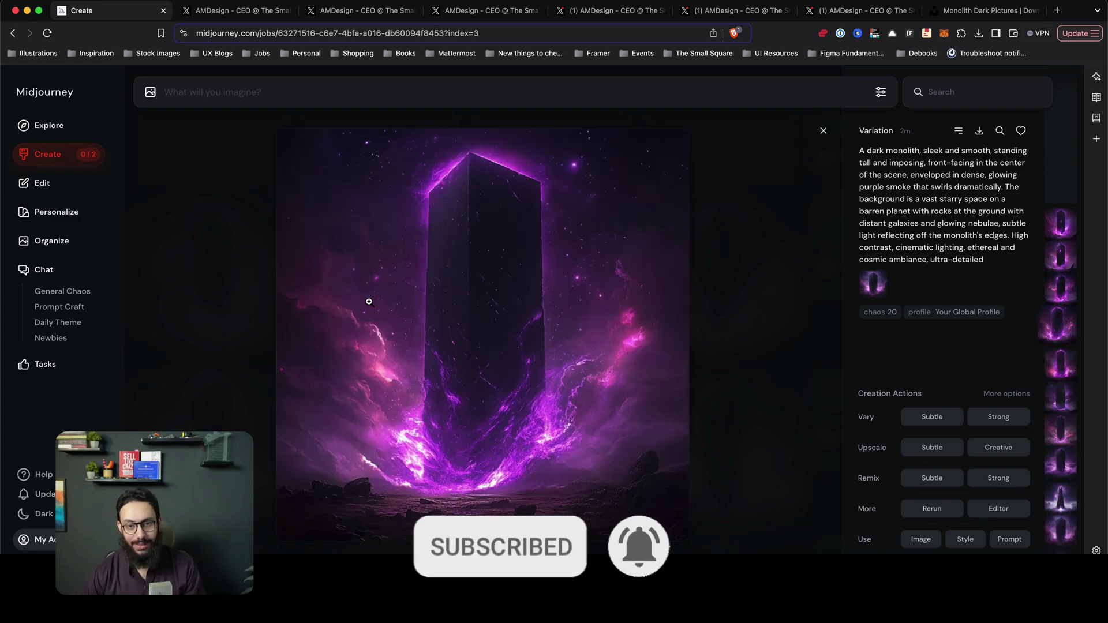
key(Escape)
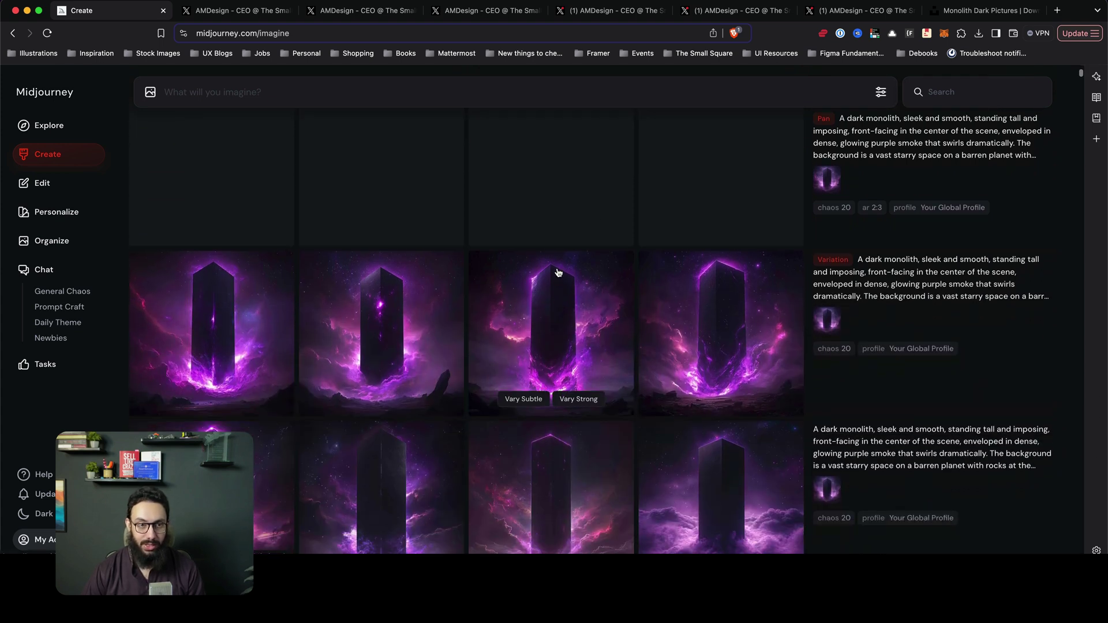
Review the image size, aesthetics, model and speed settings, and check the queued Edit and Pan jobs on the Create page
click(881, 92)
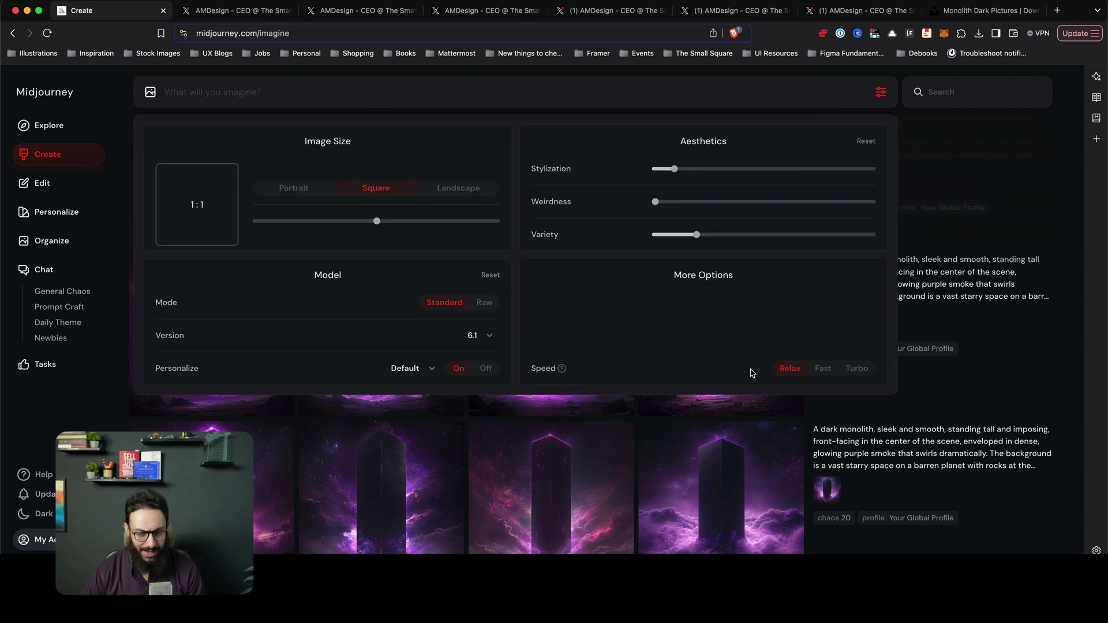
mouse_move(553, 369)
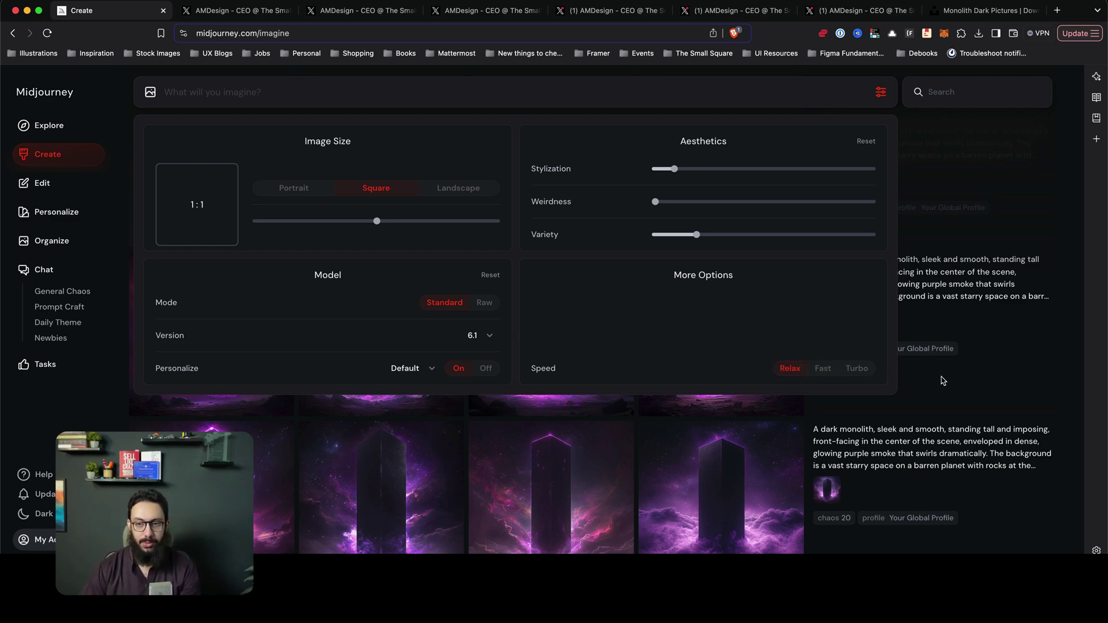
click(726, 346)
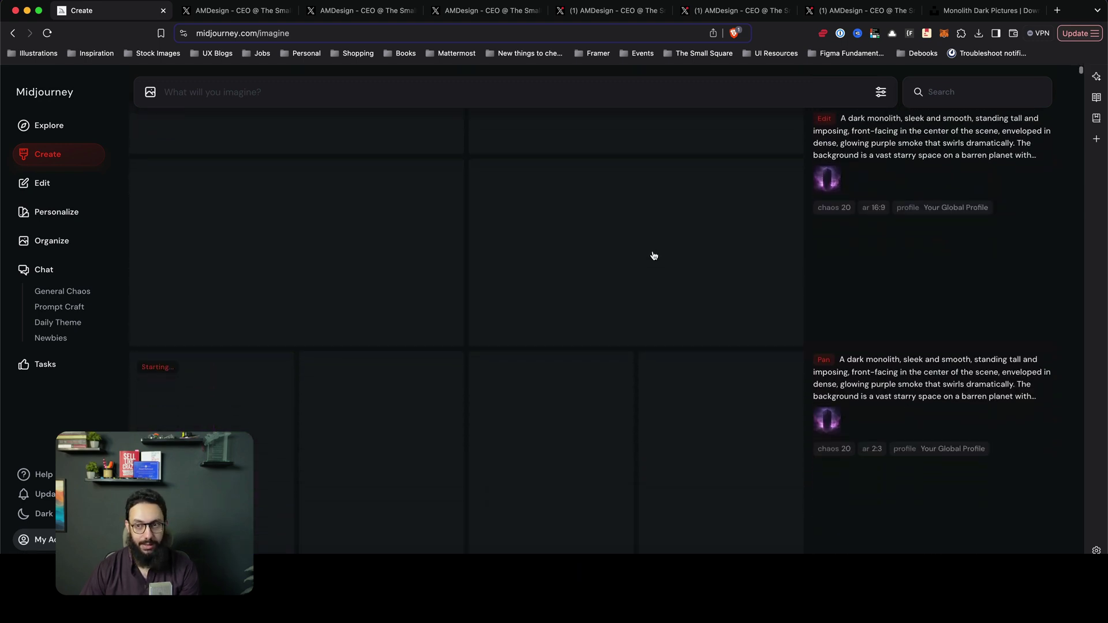
click(881, 93)
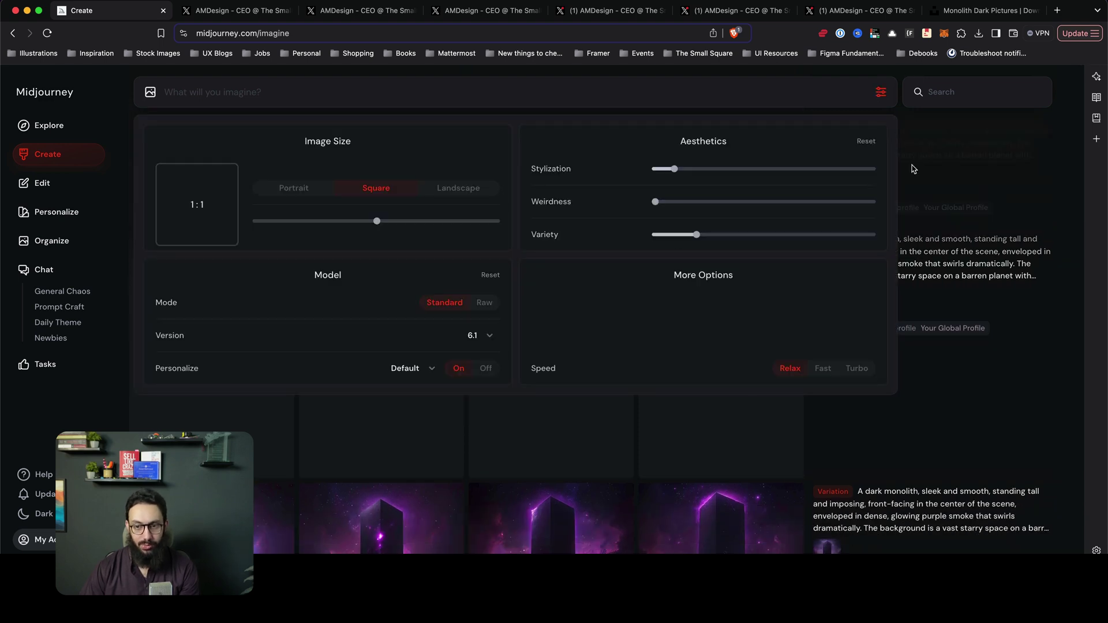
click(943, 421)
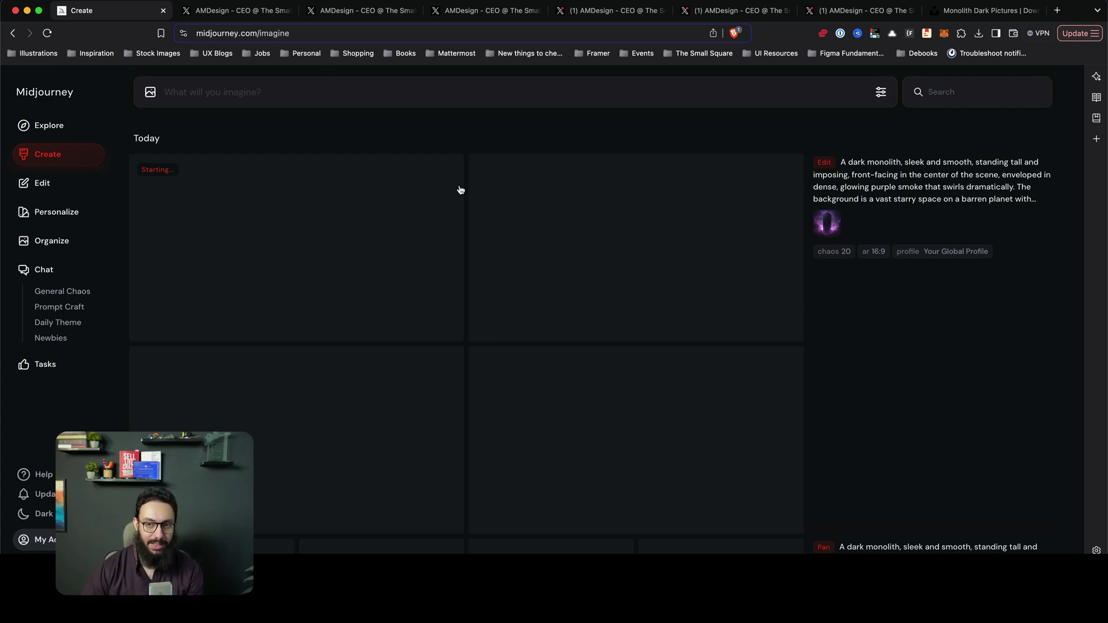
scroll(460, 190, down, 2)
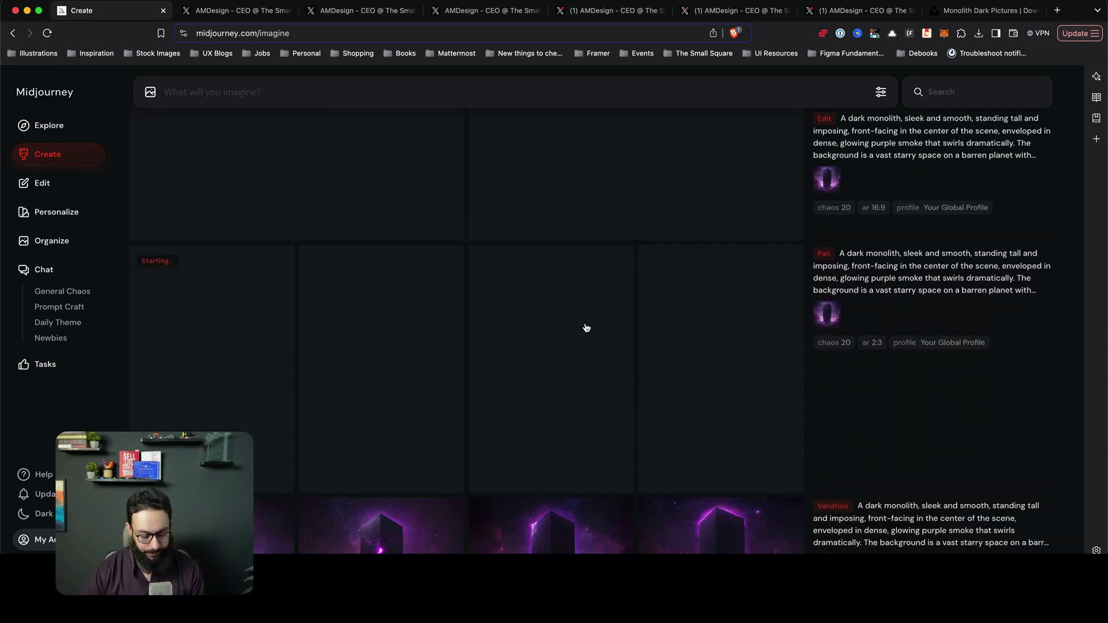
Show Pan in the creation actions of a downward-panned monolith image, and view the panned version with the standing figure
scroll(796, 268, down, 5)
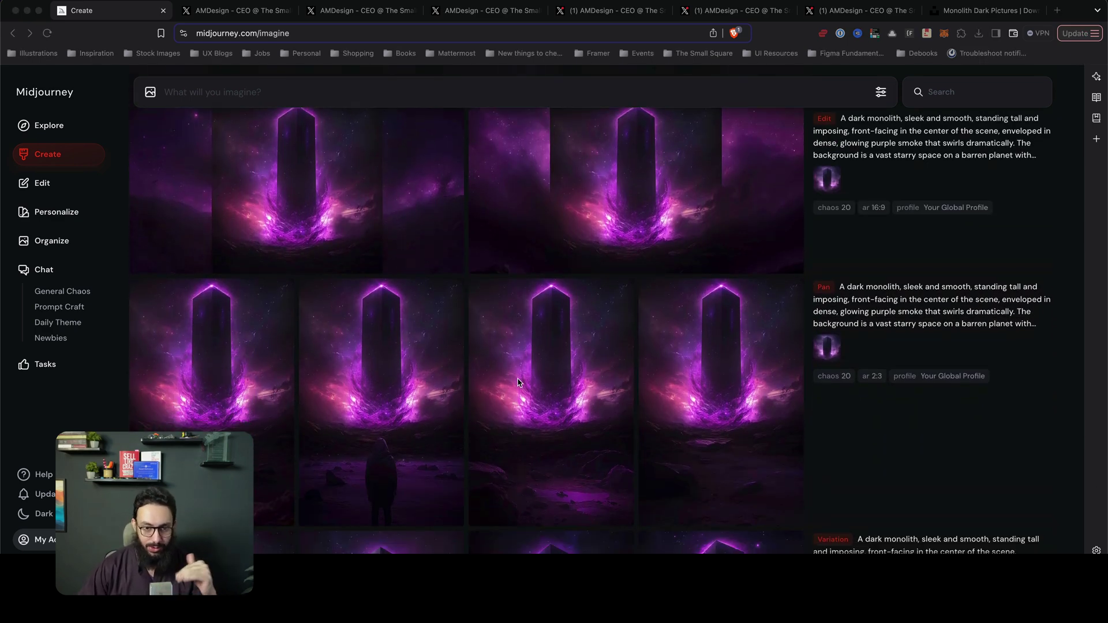
click(543, 374)
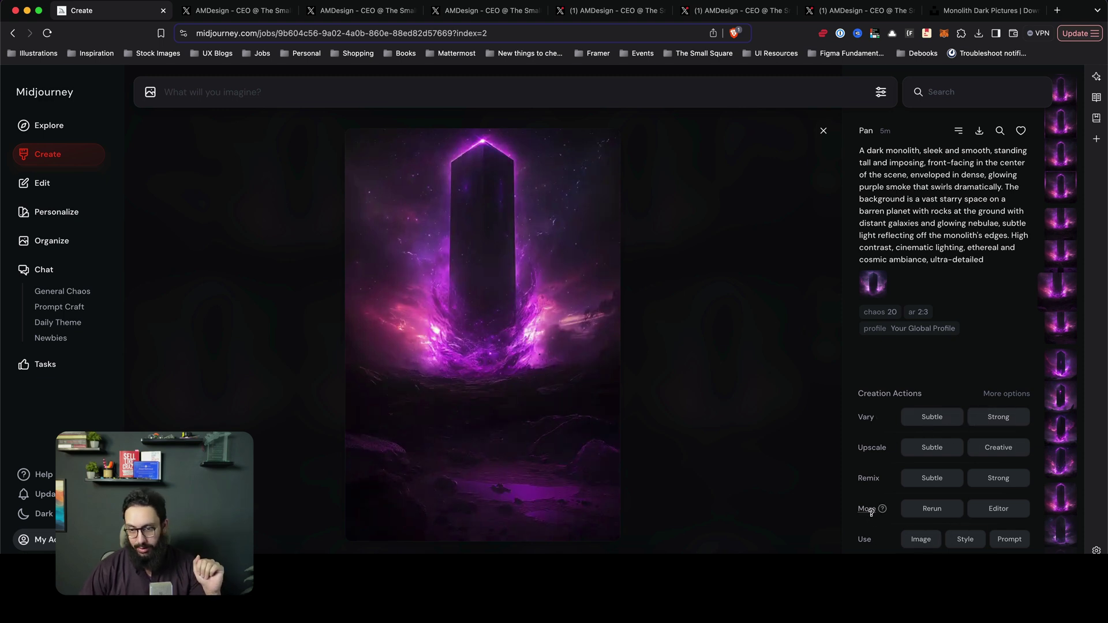
mouse_move(1007, 393)
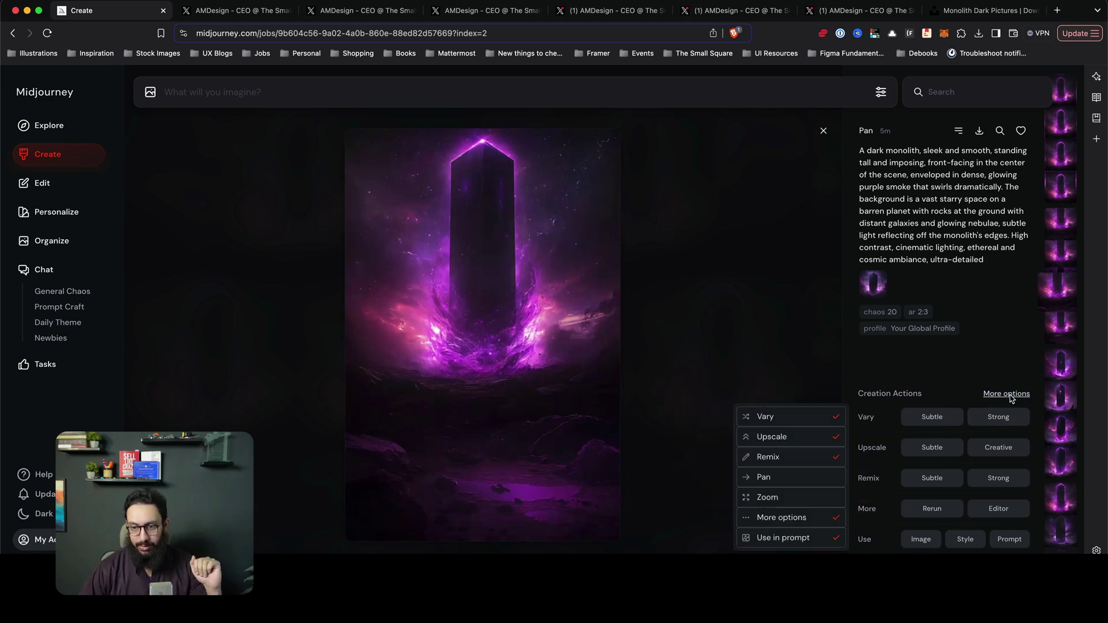
click(810, 477)
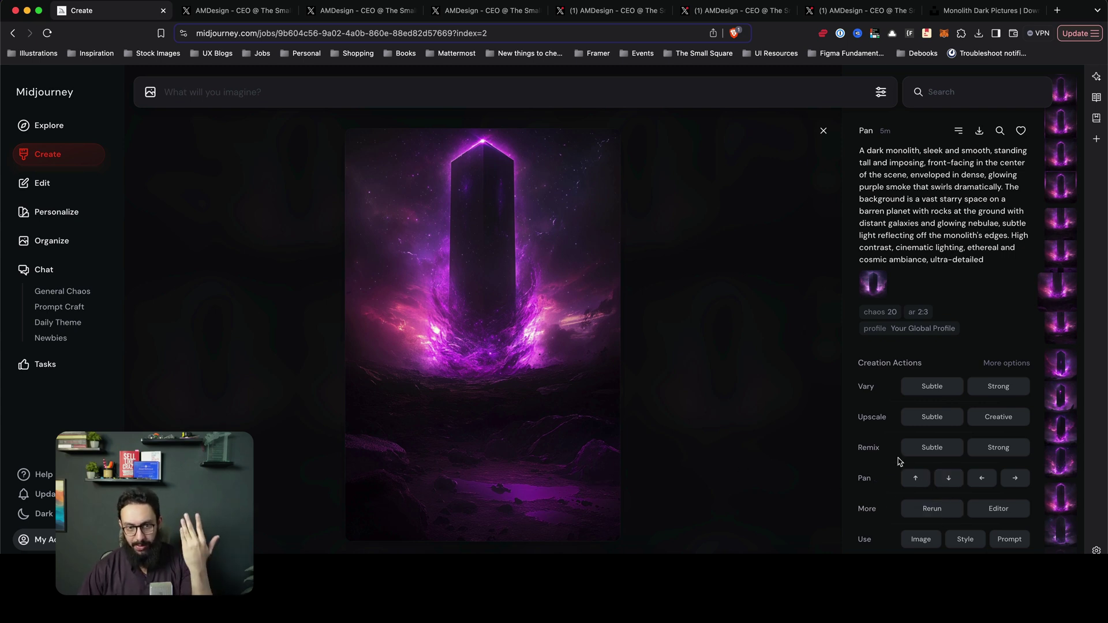
key(Escape)
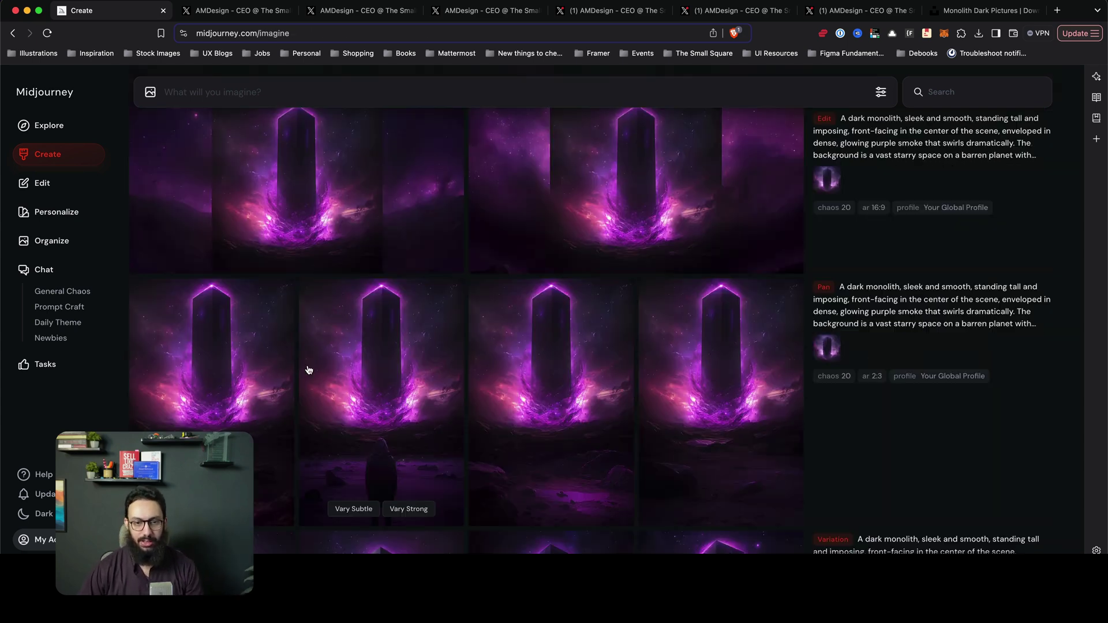
click(386, 386)
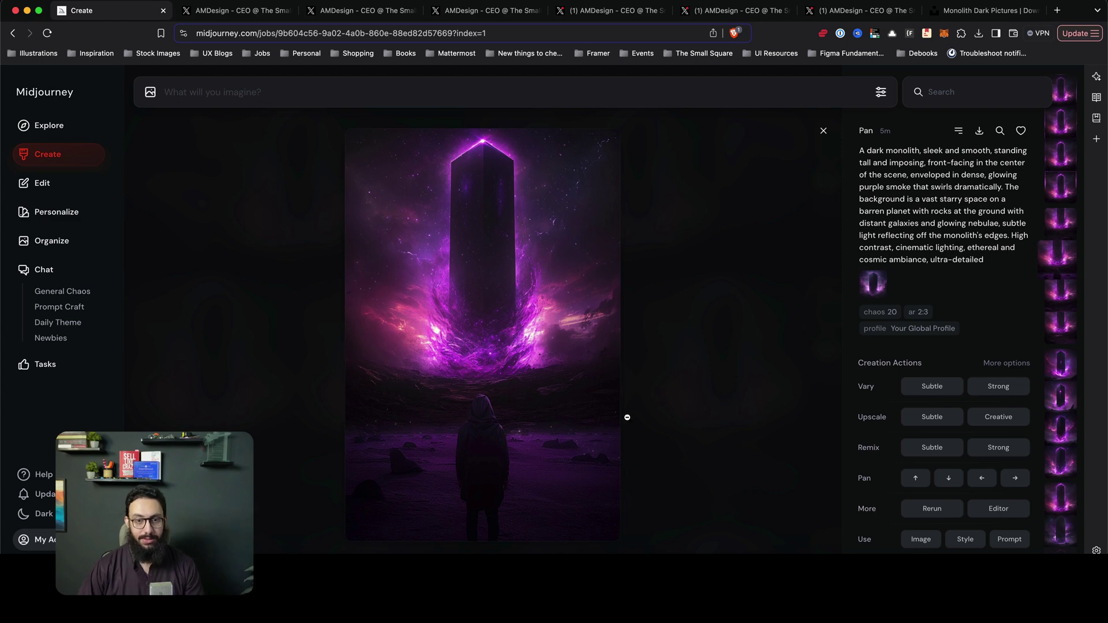
click(631, 307)
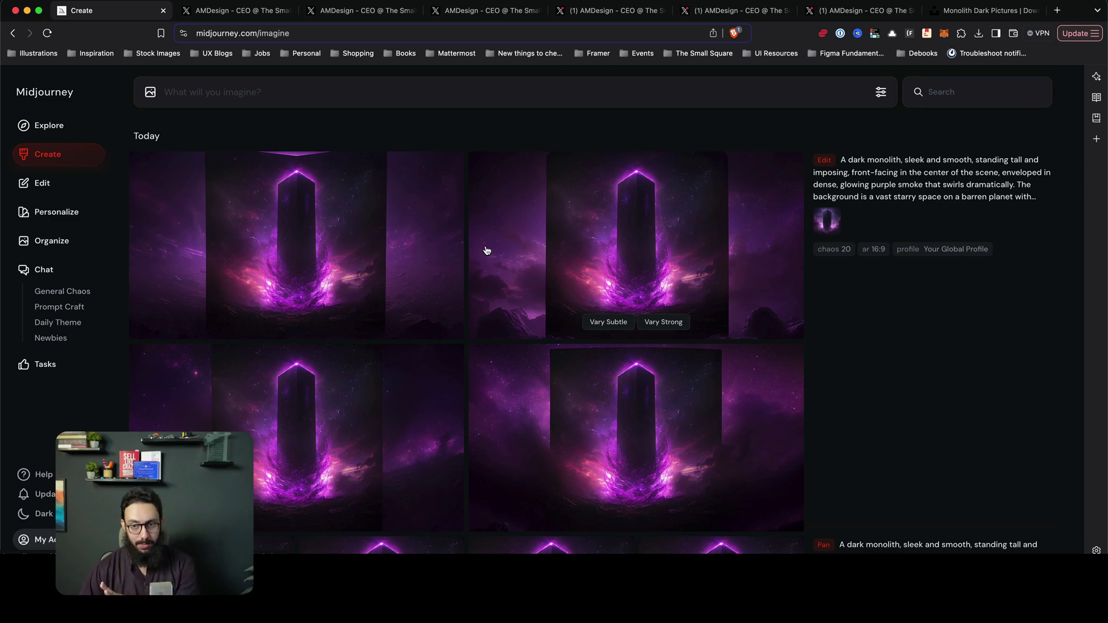
Set the image size for new generations to landscape with a 16:9 ratio
click(882, 95)
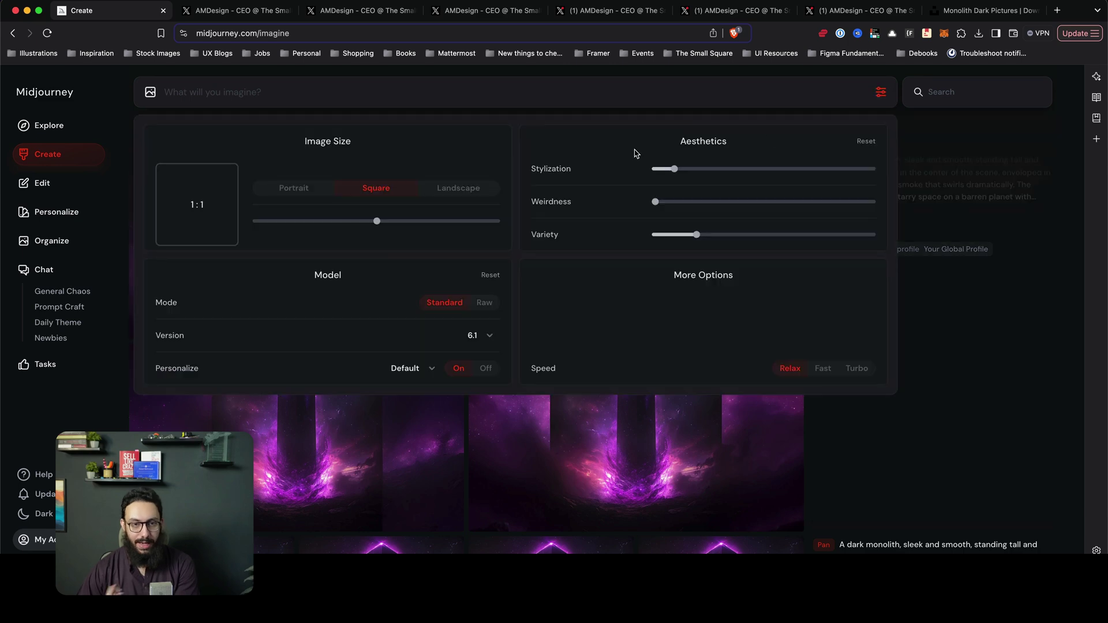
click(457, 188)
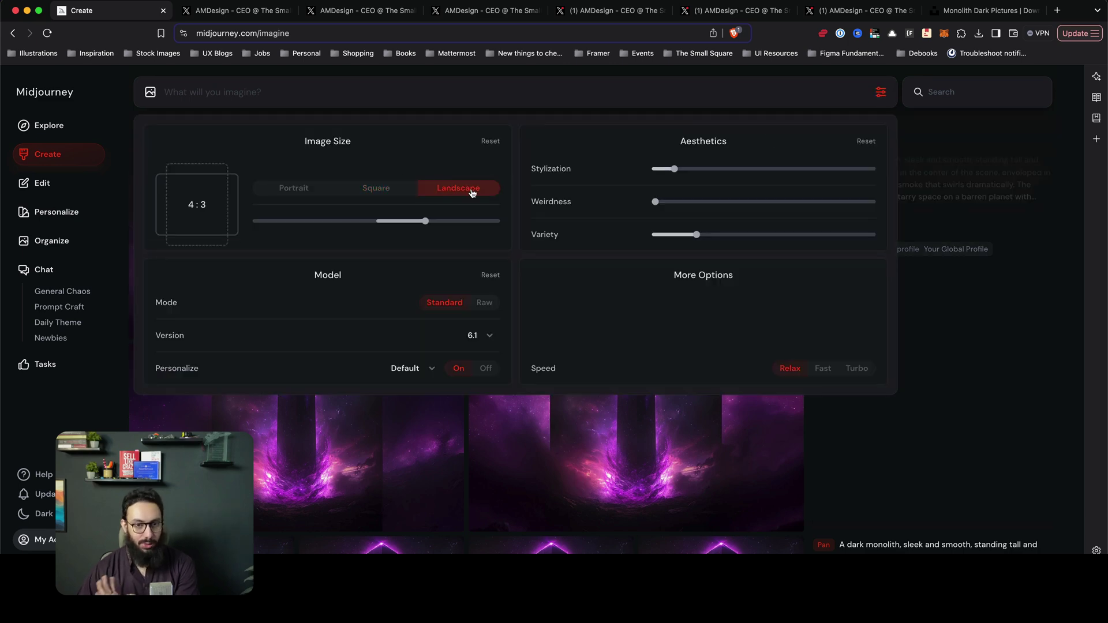
drag(426, 222, 471, 222)
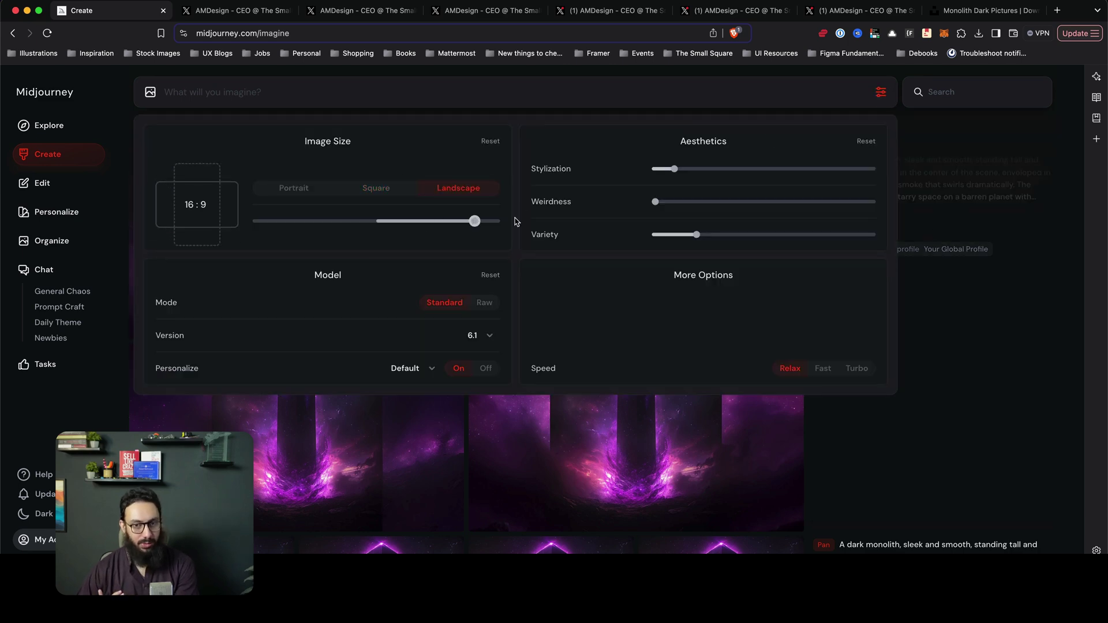
click(949, 300)
Reuse the monolith prompt with its source image, apply that image as a style reference too, and submit it
drag(827, 219, 687, 106)
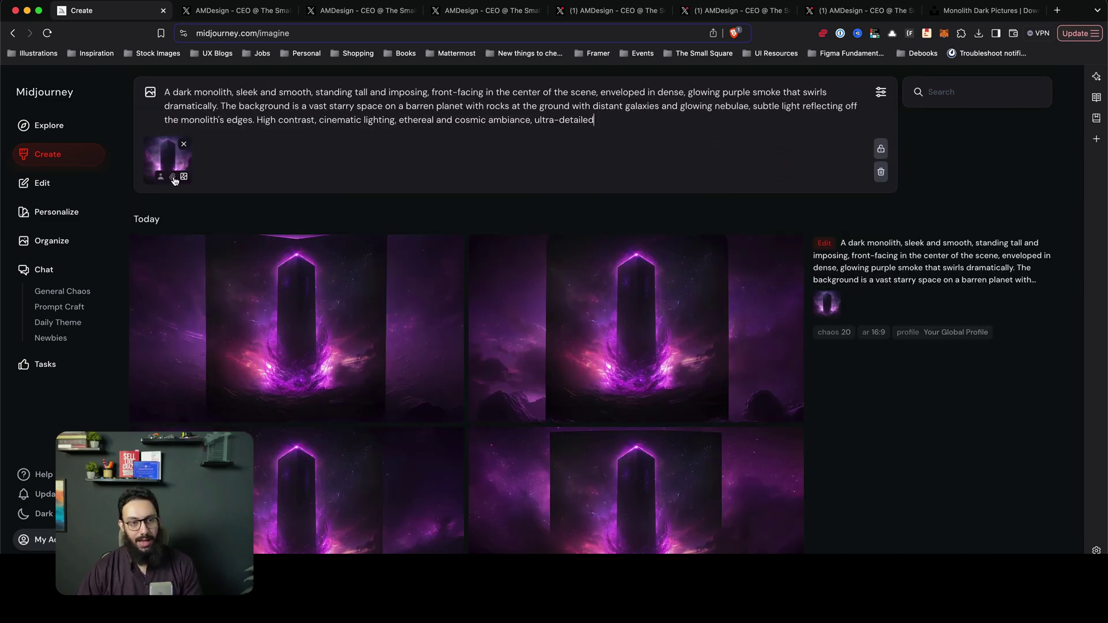
click(174, 181)
key(Return)
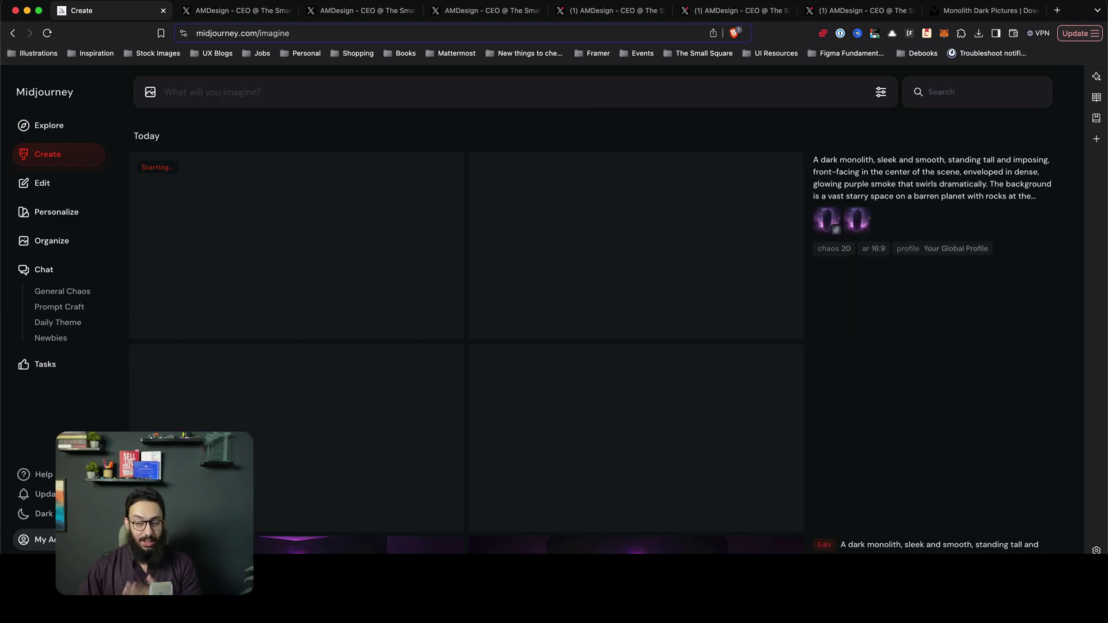
Review the aesthetics settings such as Stylization and examine the newly generated 16:9 monolith images
click(880, 92)
mouse_move(669, 170)
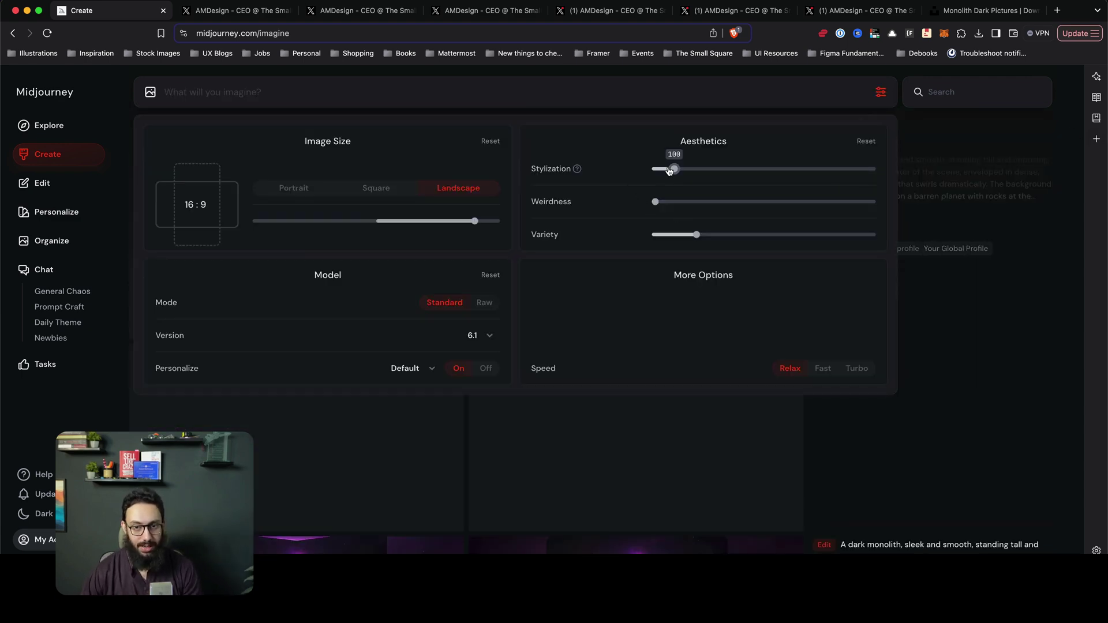
click(990, 367)
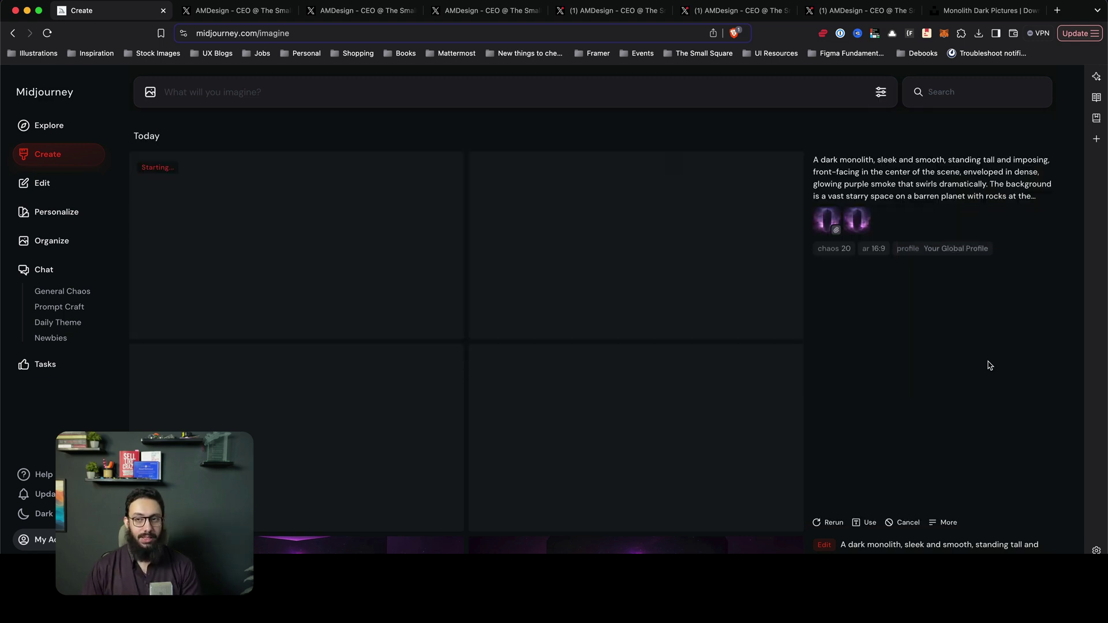
click(881, 96)
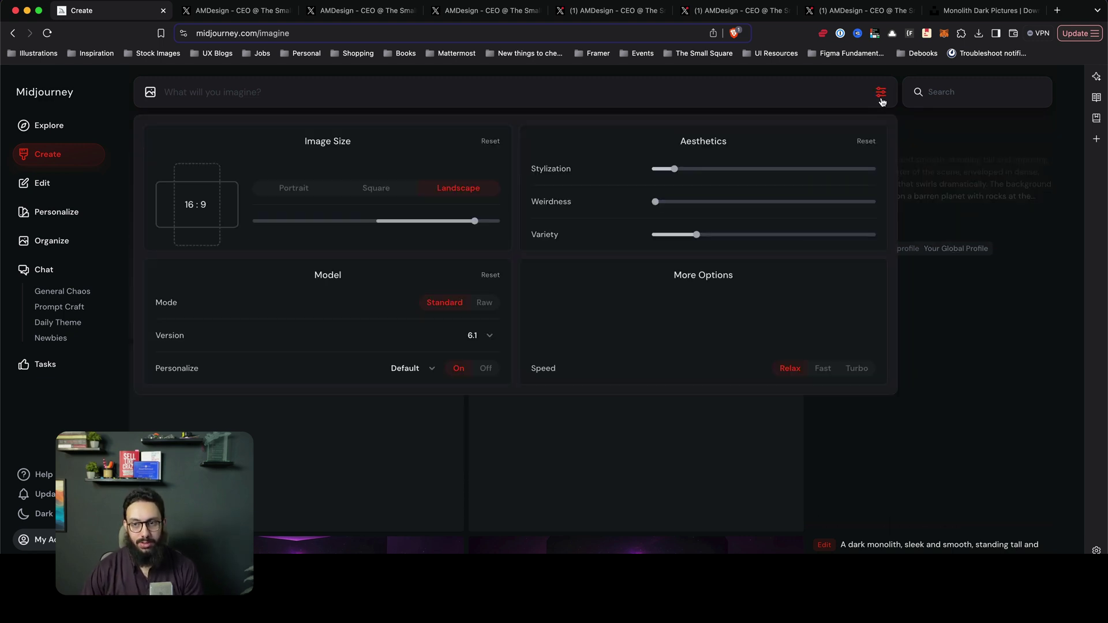
click(933, 412)
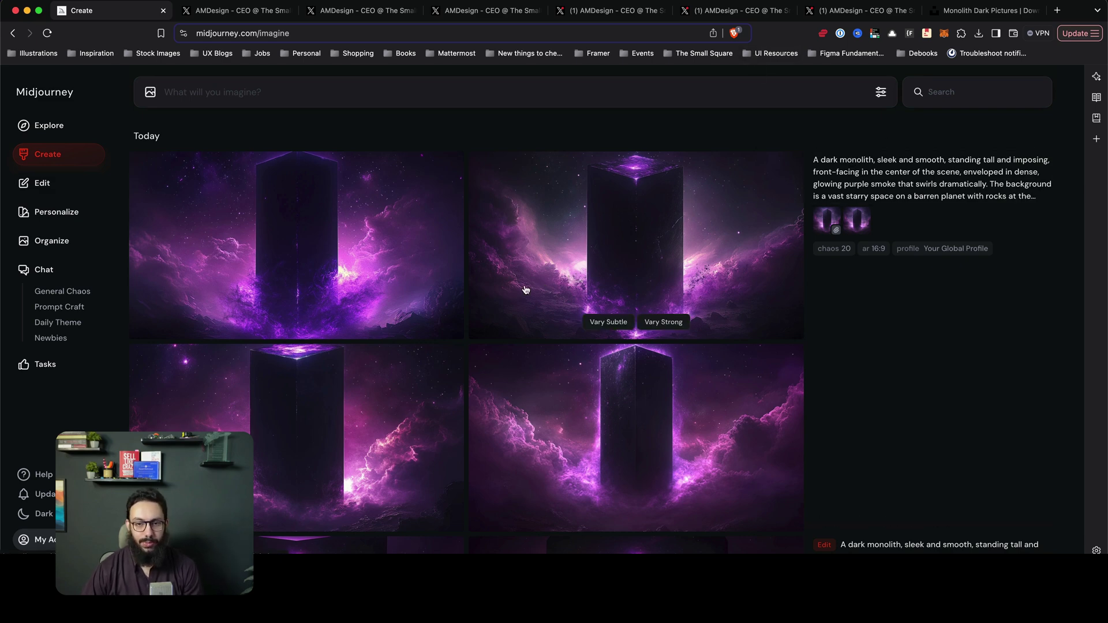
scroll(629, 379, down, 1)
scroll(629, 379, down, 2)
scroll(629, 379, up, 4)
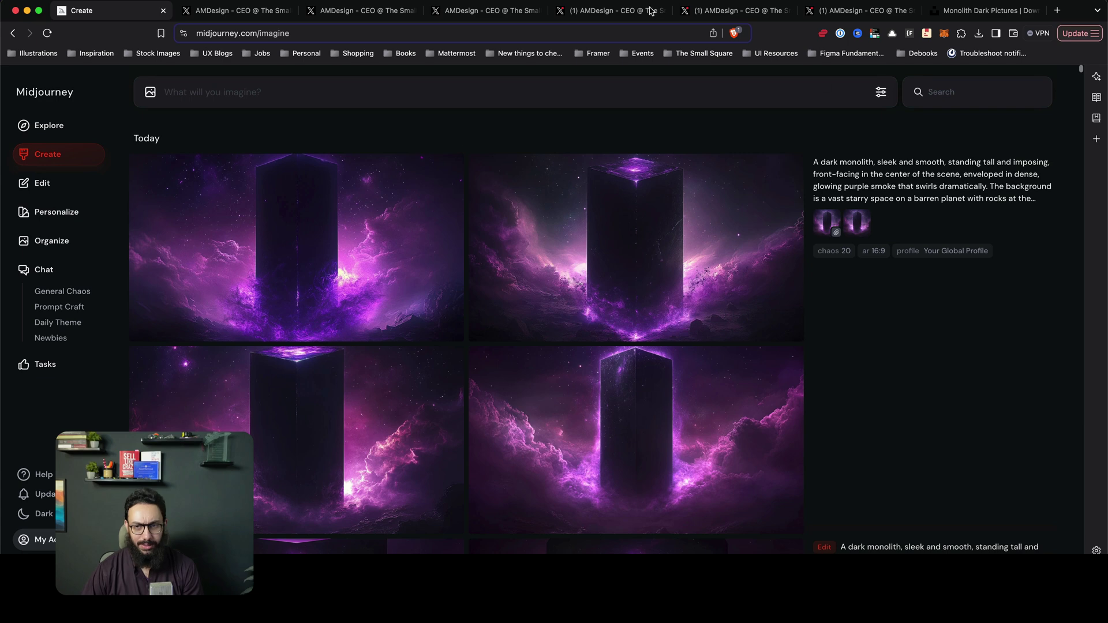
View the GreenTech "Our Services" design at full size in the X post and return to Midjourney
click(734, 11)
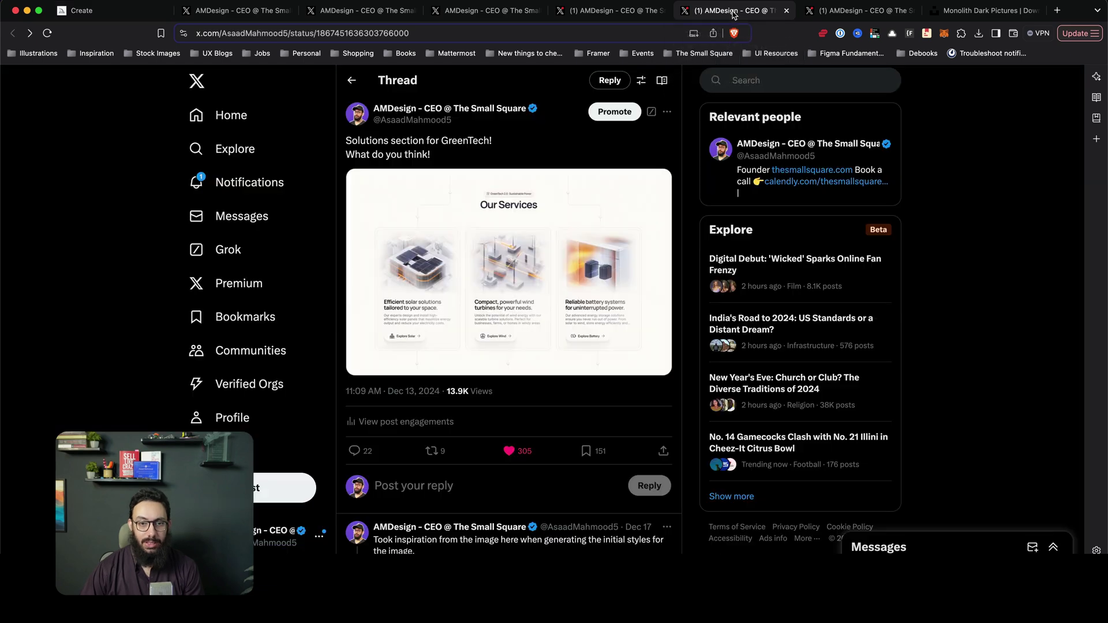
click(394, 276)
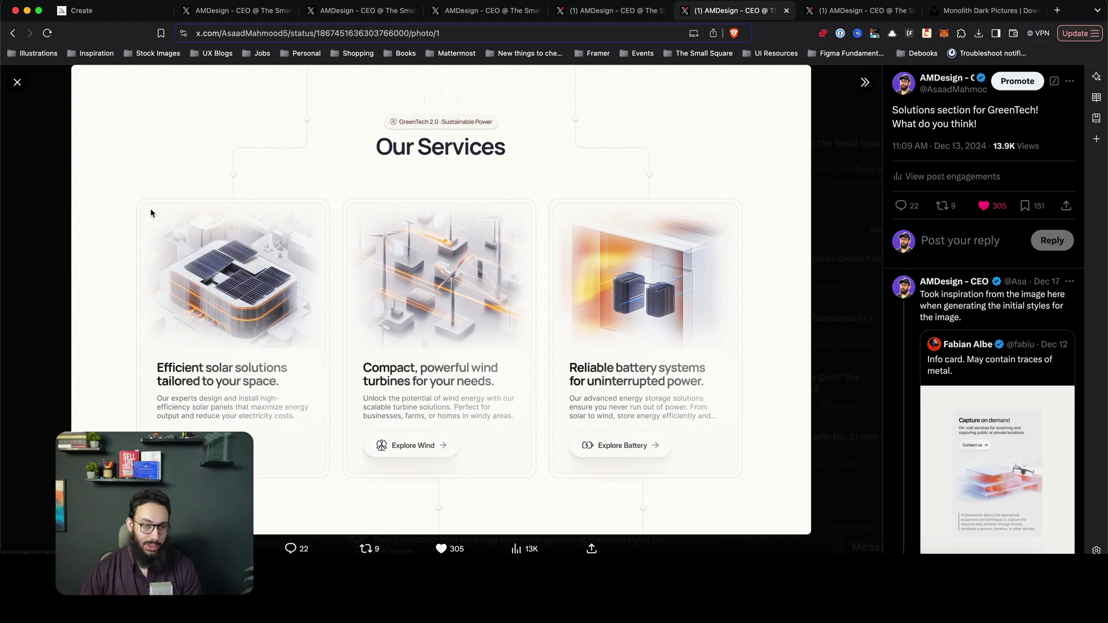
key(Escape)
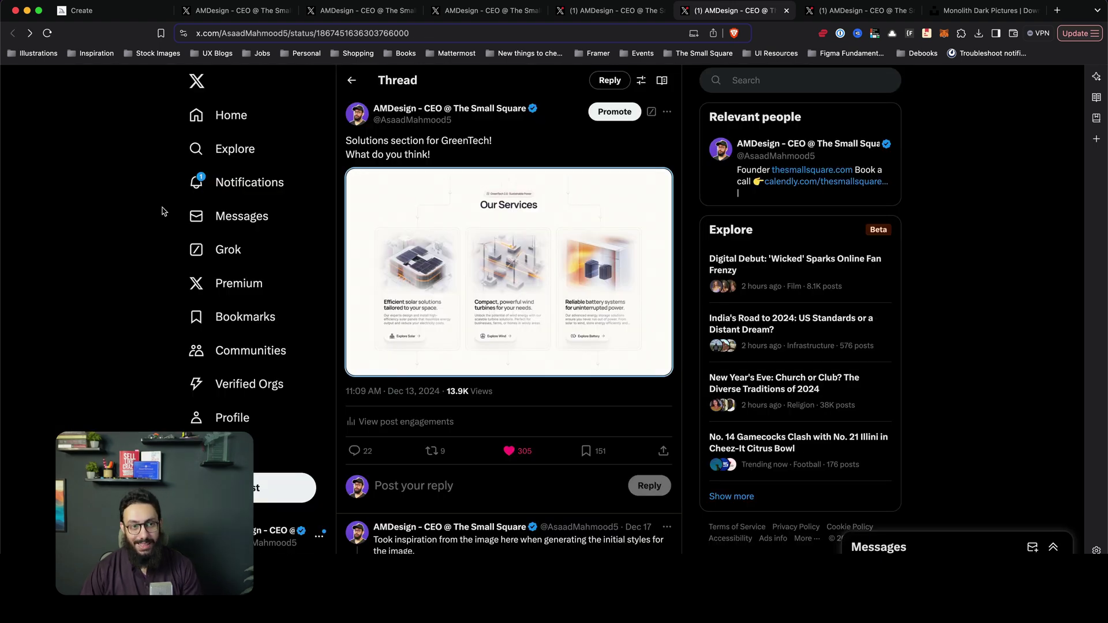
key(super+1)
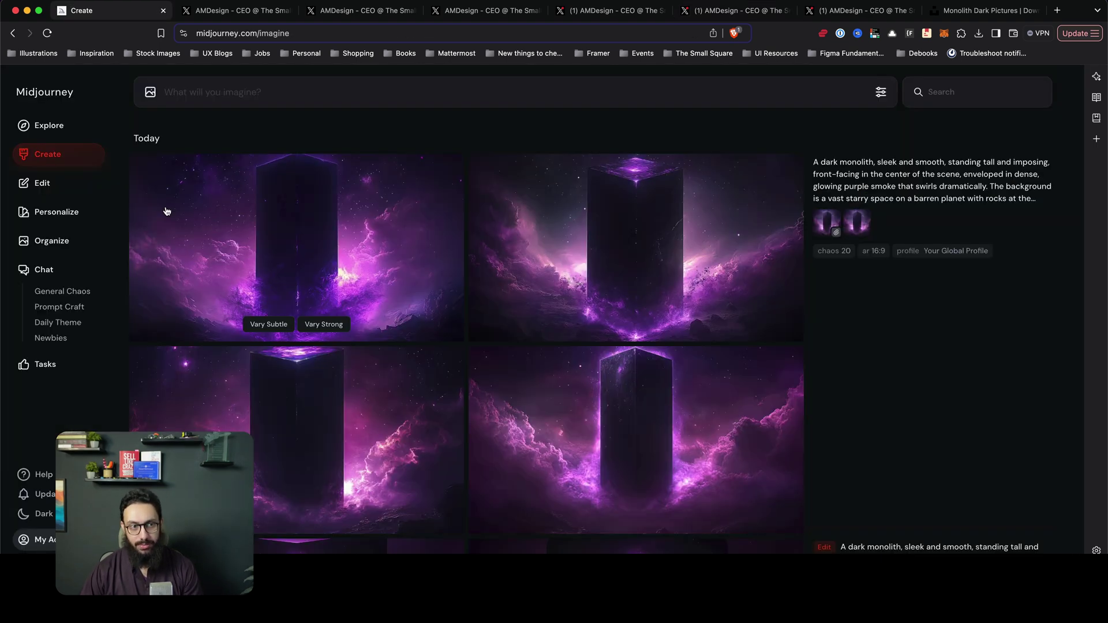
Browse the liked images on the Explore page for a style source
click(86, 127)
click(267, 141)
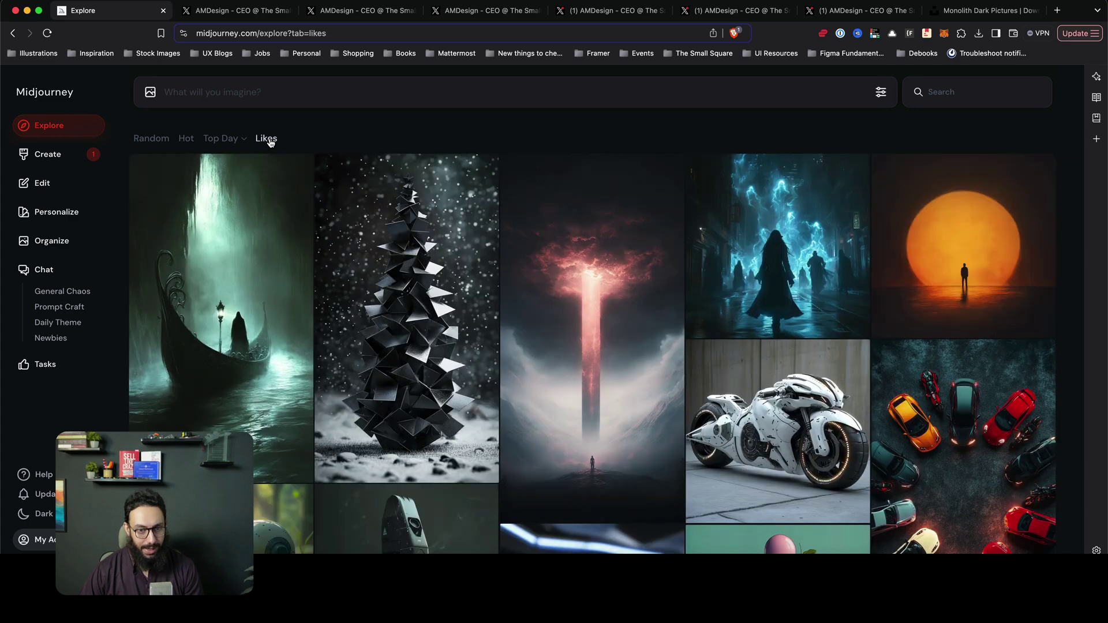
scroll(592, 249, down, 5)
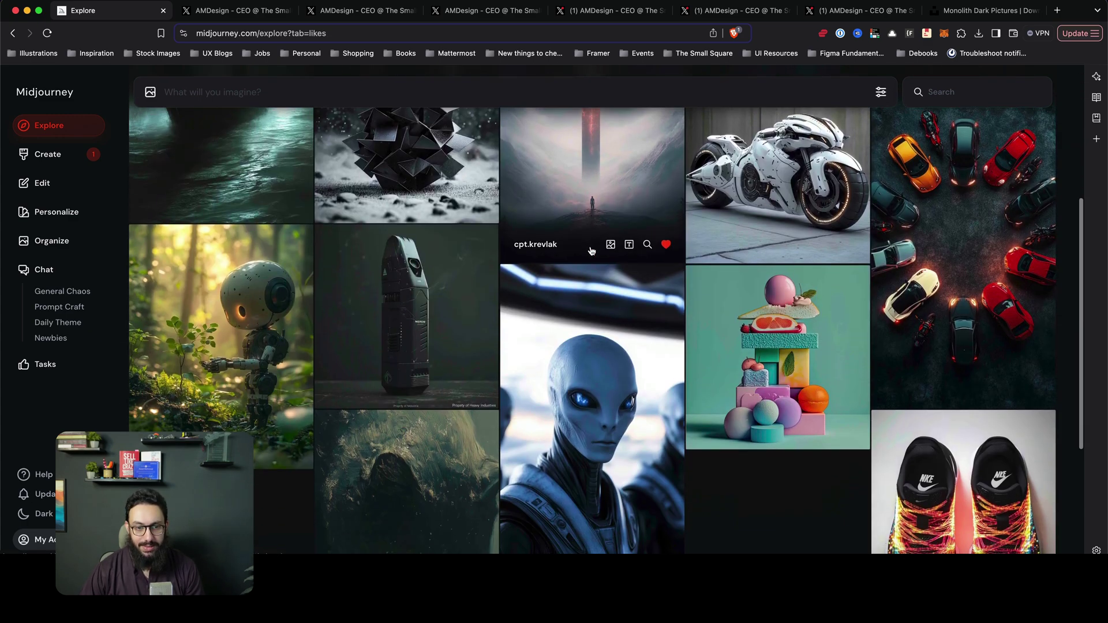
scroll(591, 250, down, 1)
scroll(591, 250, up, 1)
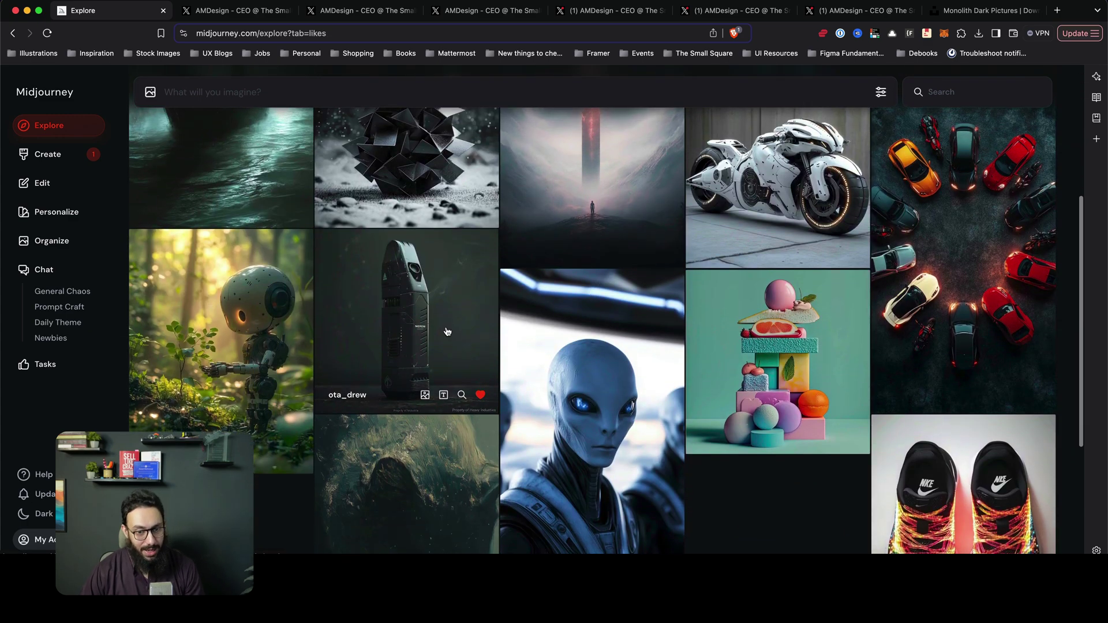
Open the black sci-fi inhaler image and add it to the prompt as a style reference
click(447, 332)
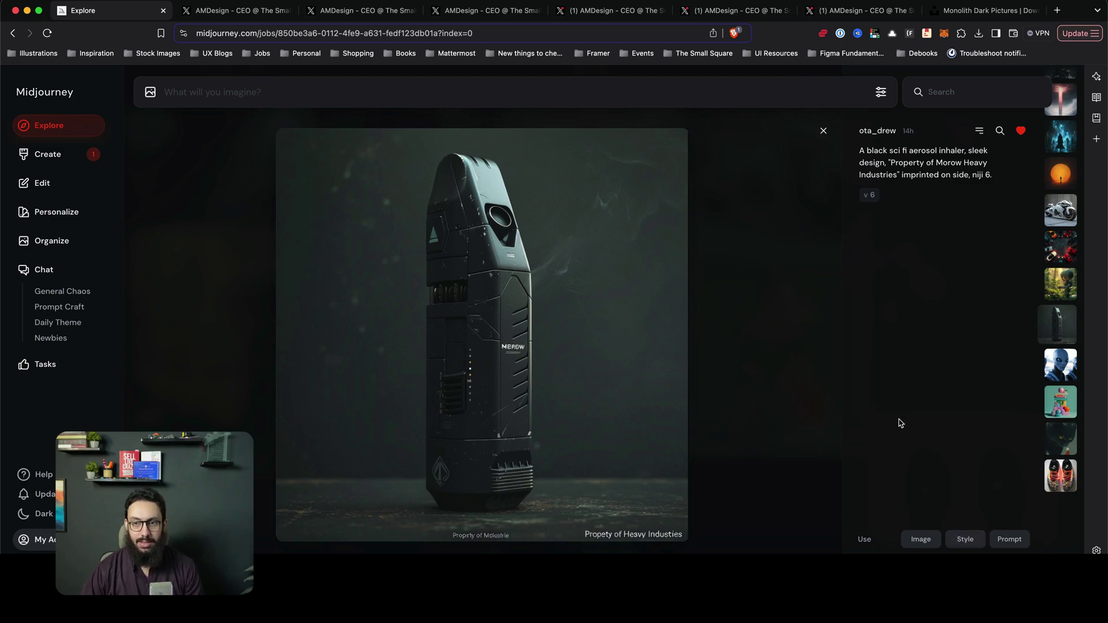
click(968, 539)
scroll(967, 539, down, 1)
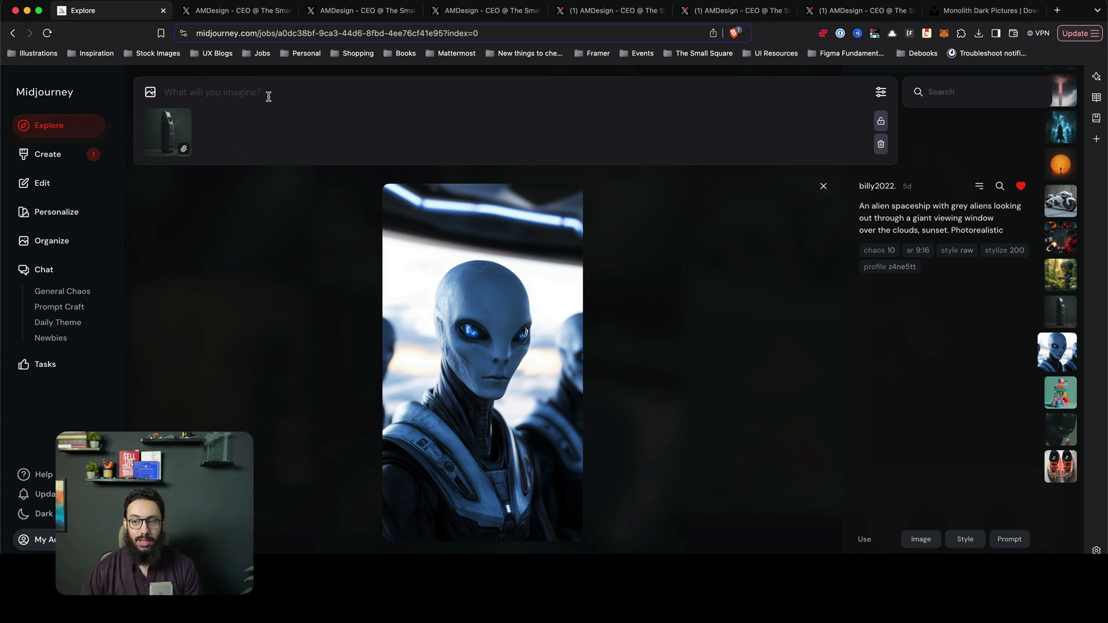
mouse_move(164, 131)
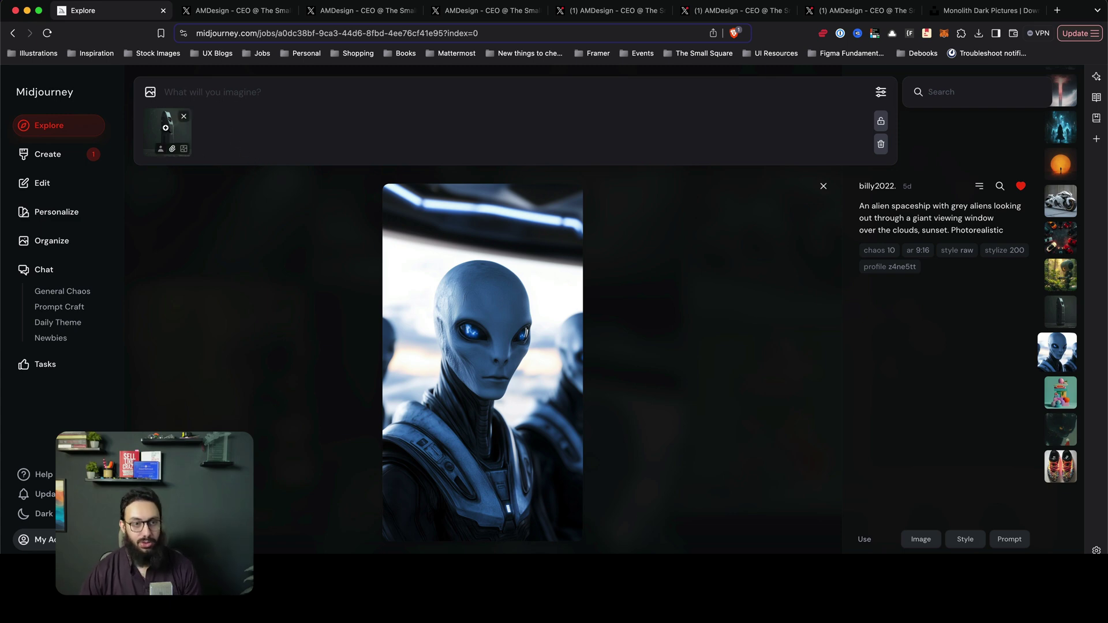
Check the GreenTech services post on X, close the enlarged alien image in Midjourney and look through the liked images
click(735, 10)
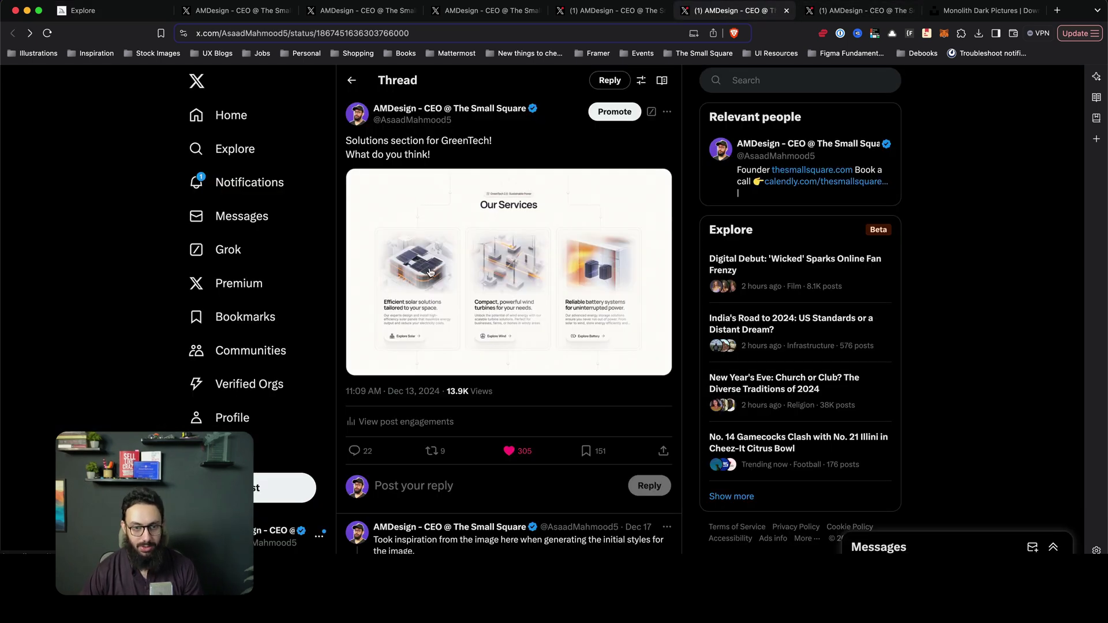
click(123, 9)
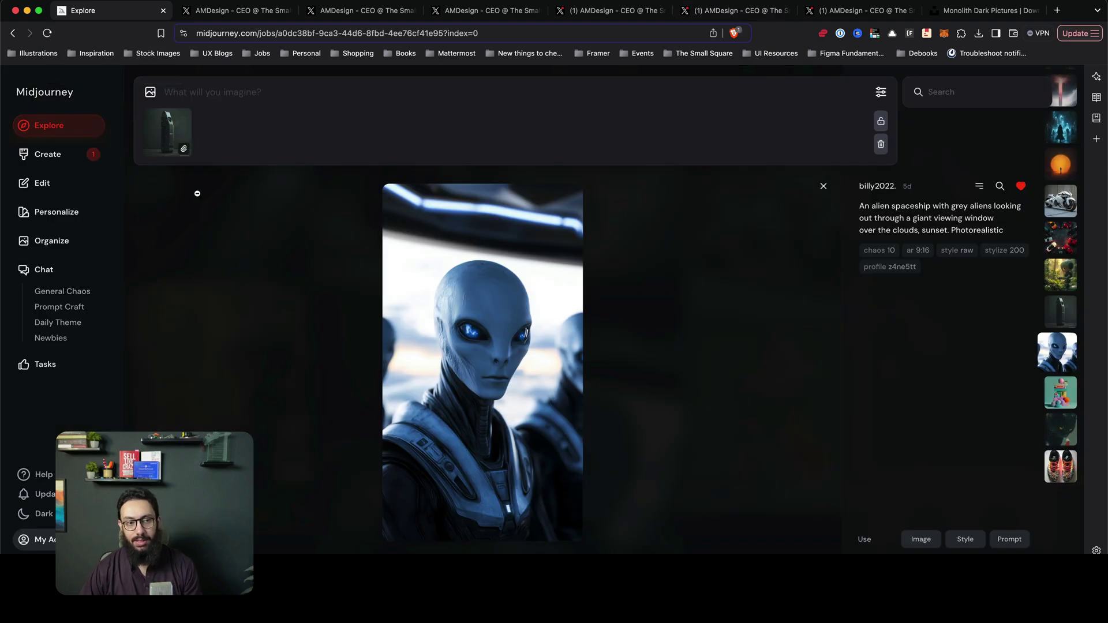
click(247, 198)
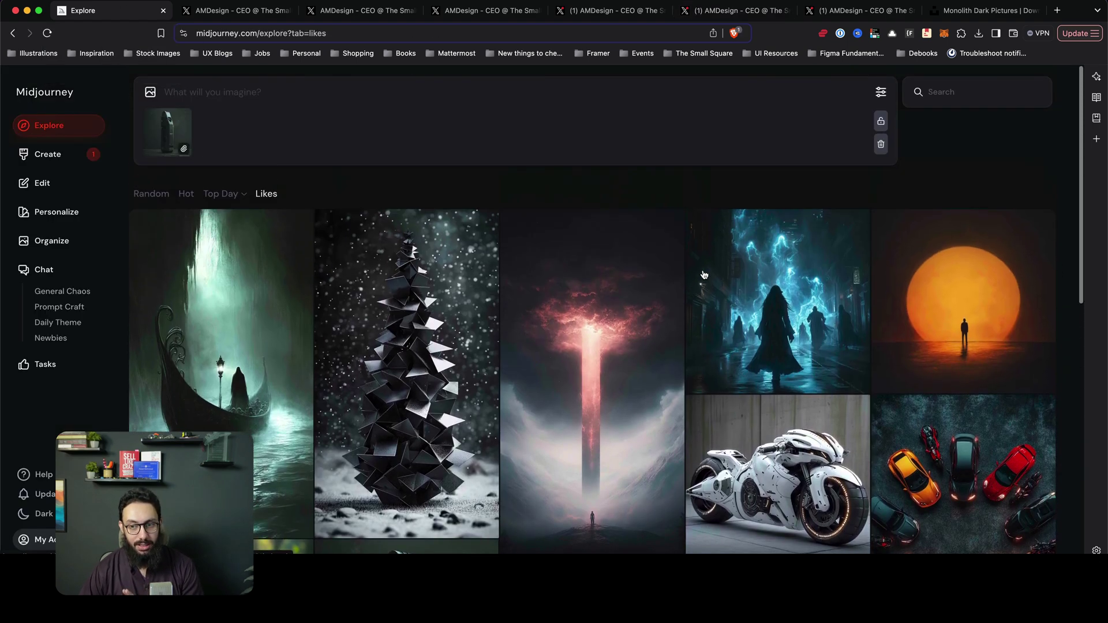
mouse_move(704, 274)
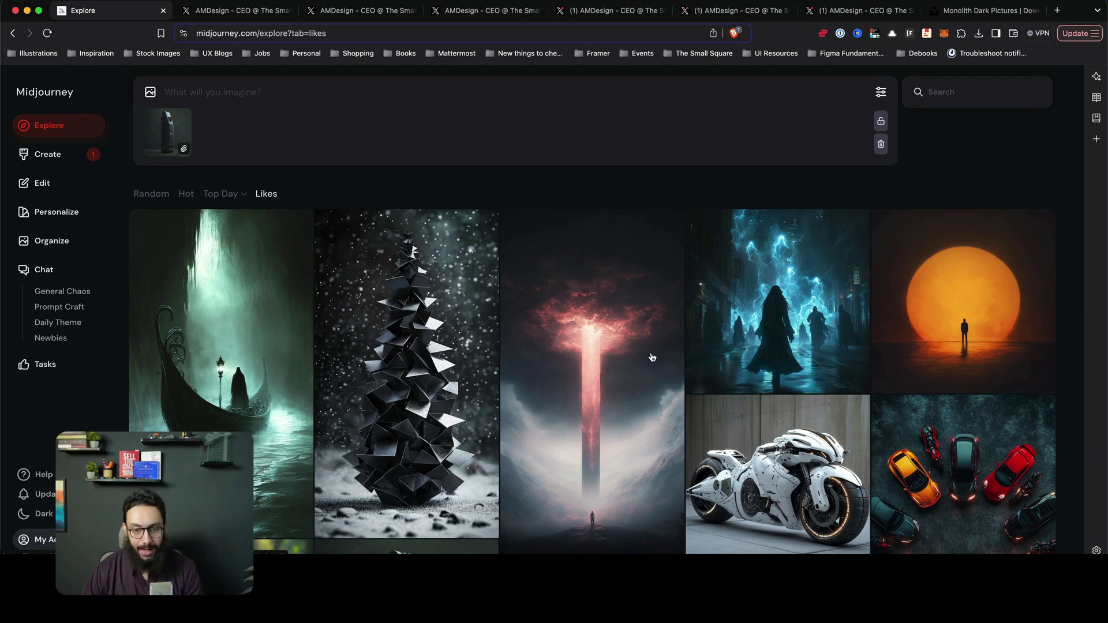
scroll(597, 340, down, 2)
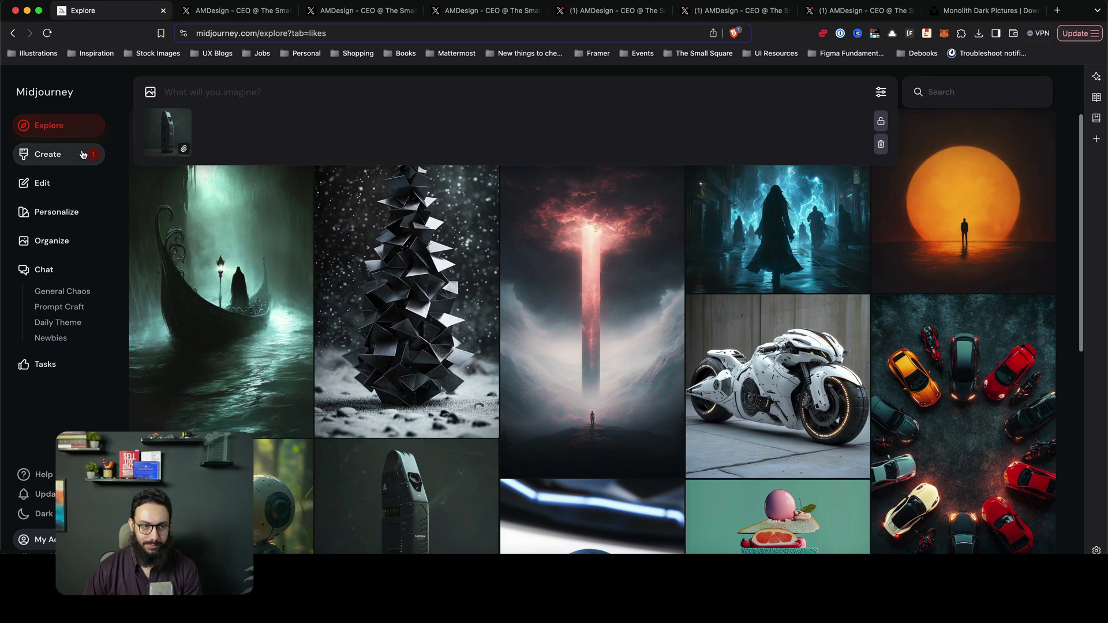
Return to the Create page and remove the inhaler style reference from the prompt
click(48, 154)
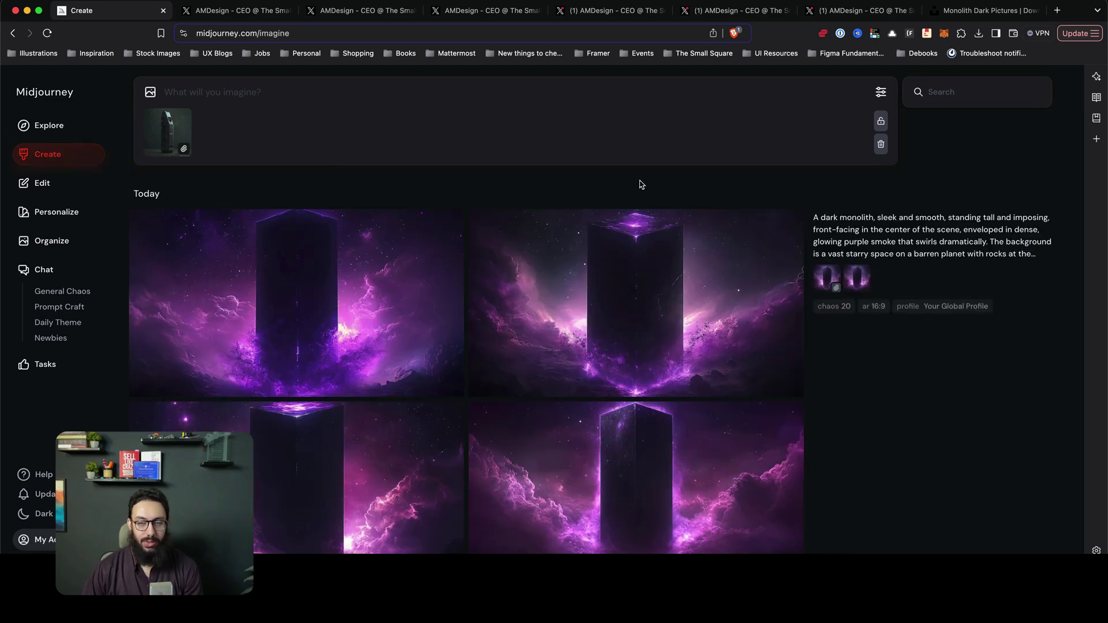
click(184, 118)
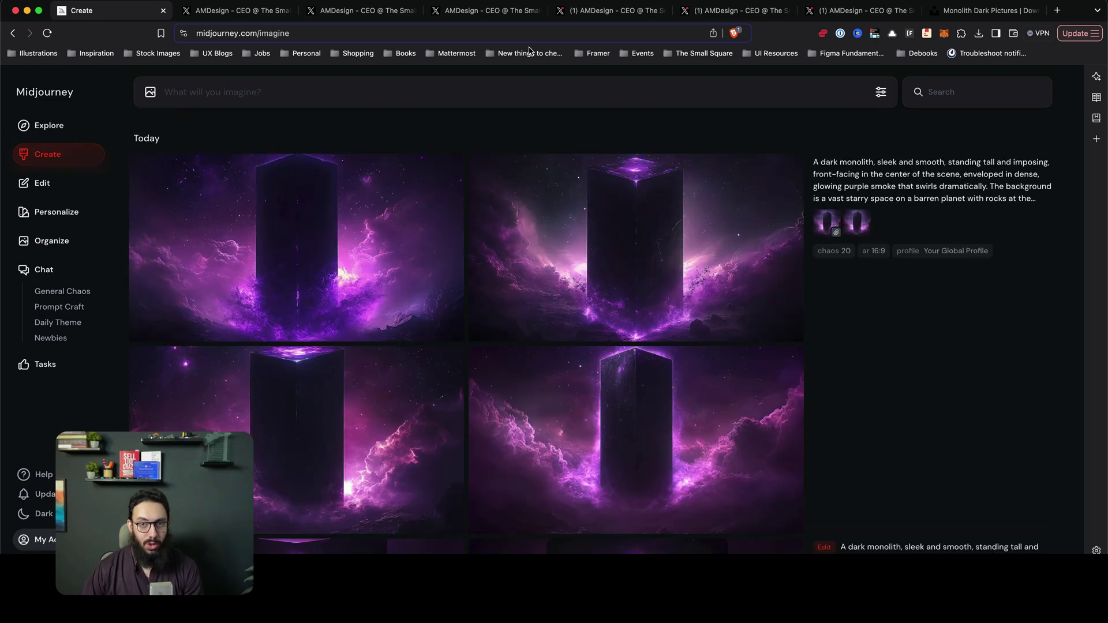
Switch to the X post on the GreenTech solutions section and look at its services design again
click(715, 12)
click(384, 291)
key(Escape)
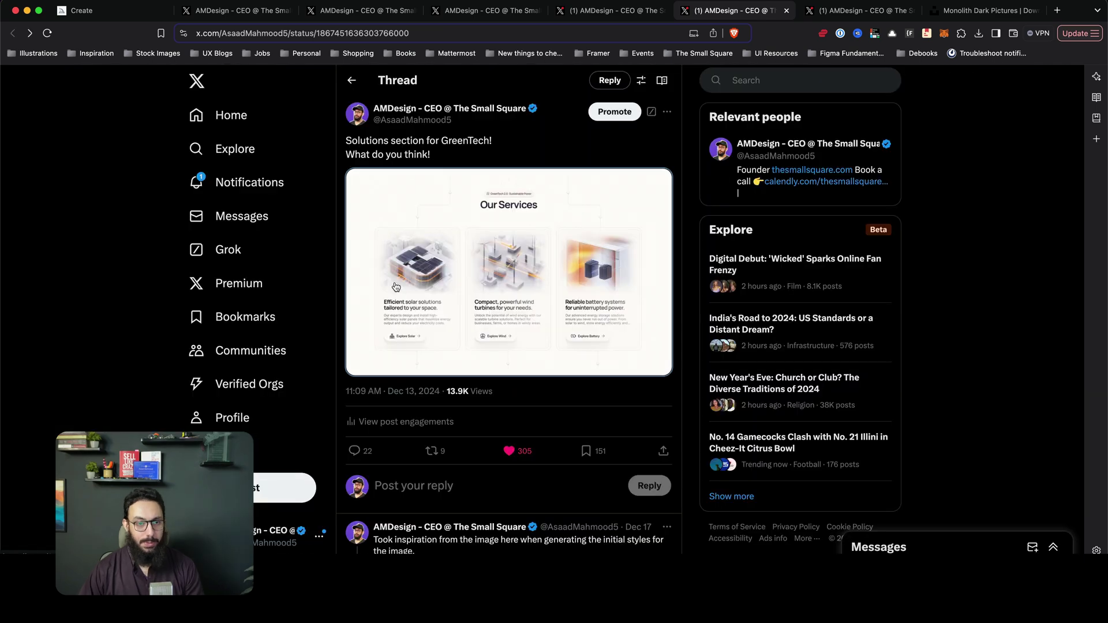
Enlarge the Our Services image in the GreenTech post, capture a screenshot of the solar building illustration, and close the image
key(super+f)
text(prm)
key(Escape)
click(395, 286)
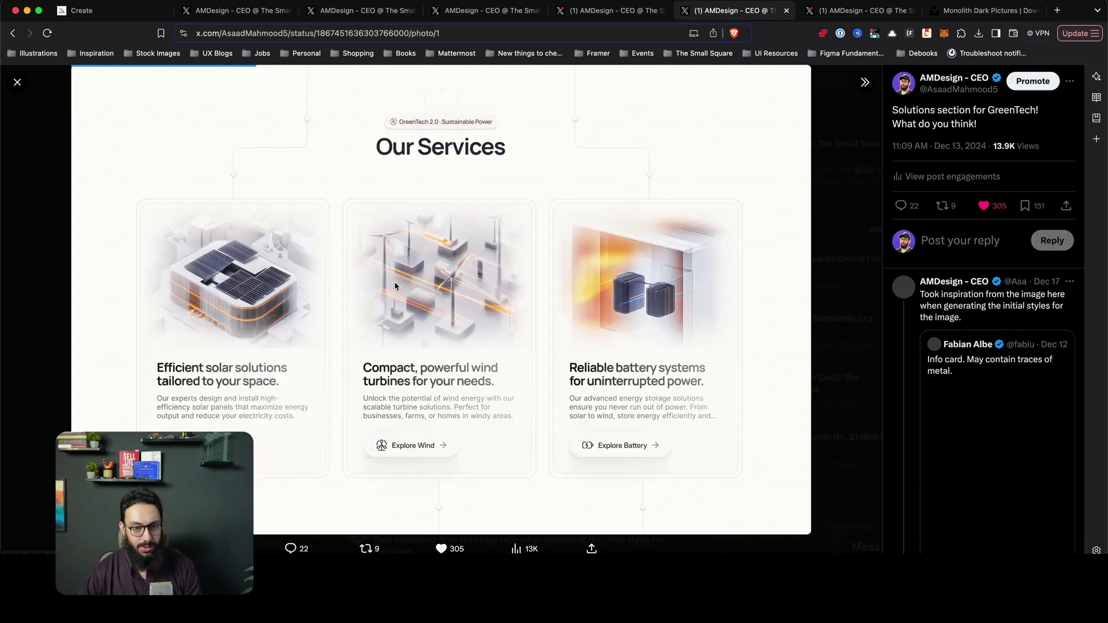
click(254, 292)
key(super+shift+4)
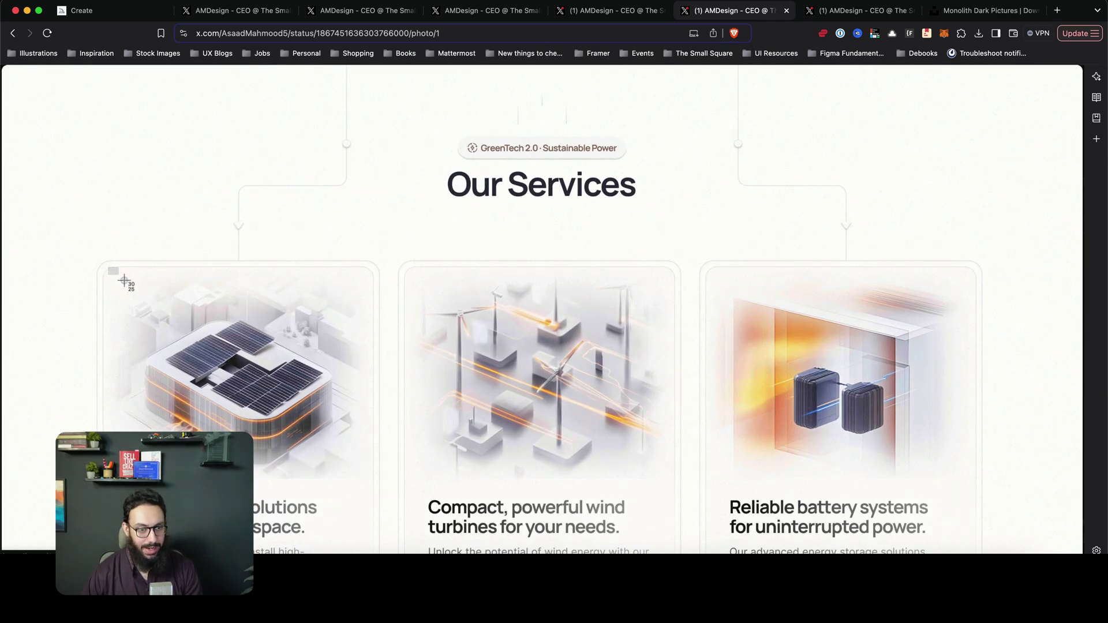
drag(107, 266, 369, 486)
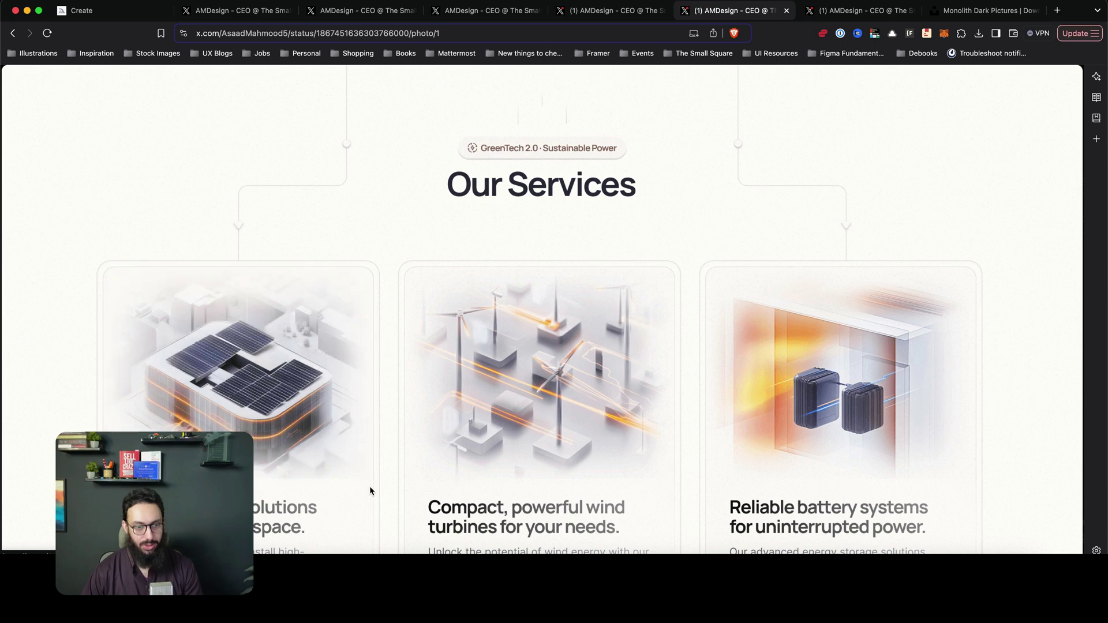
click(419, 409)
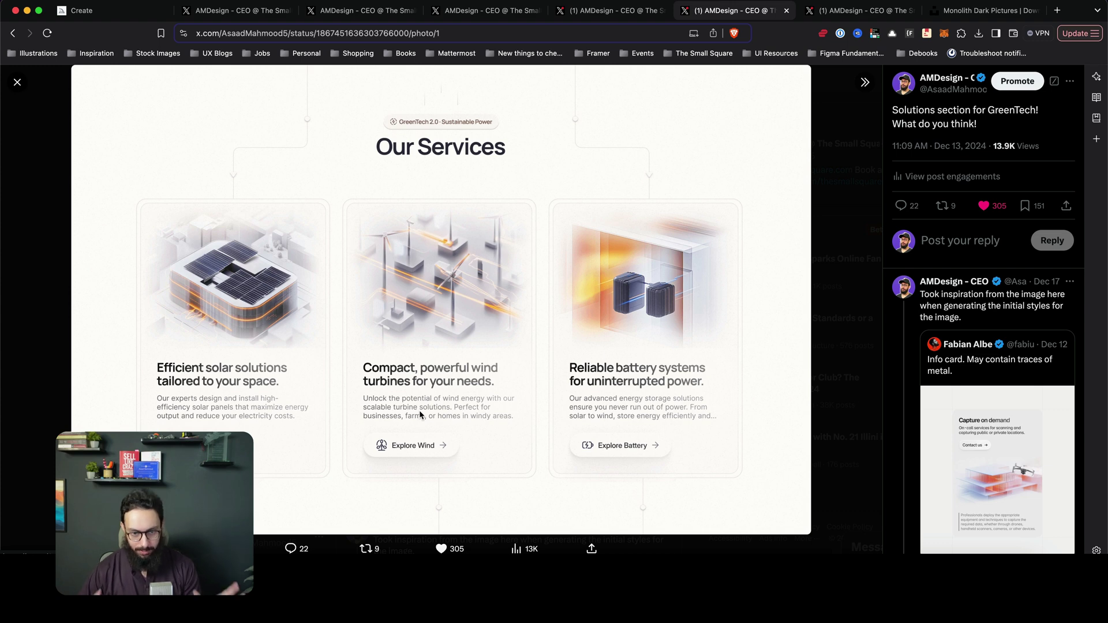
key(Escape)
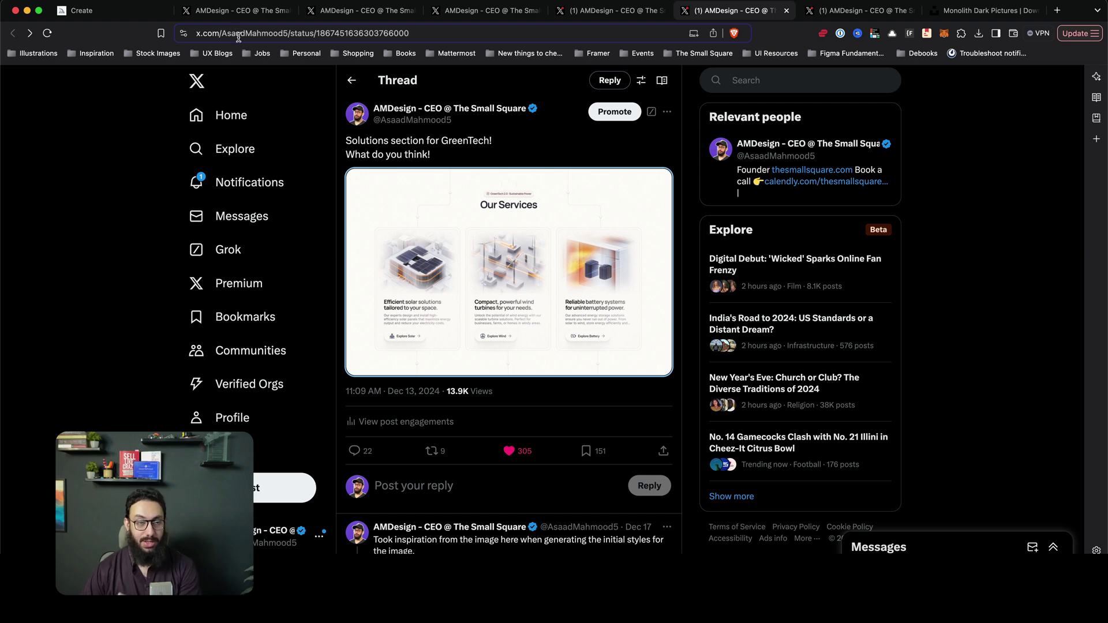
Switch to ChatGPT and send the solar building screenshot to the MJ Prompt Generator (V6) chat for a Midjourney prompt
click(81, 10)
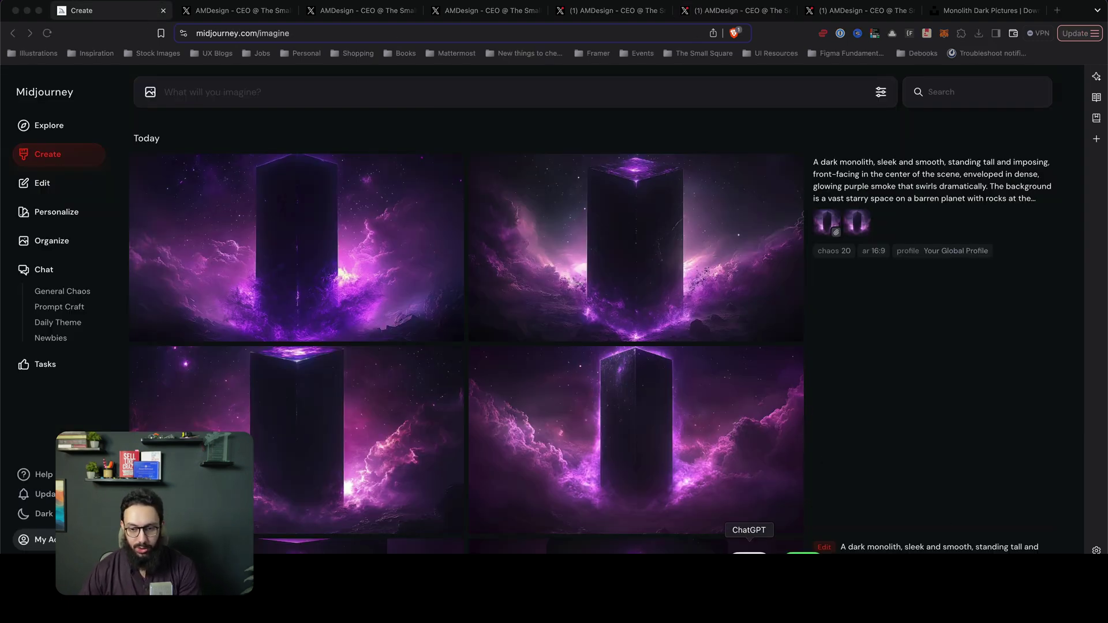
click(748, 562)
click(952, 551)
drag(949, 507, 468, 495)
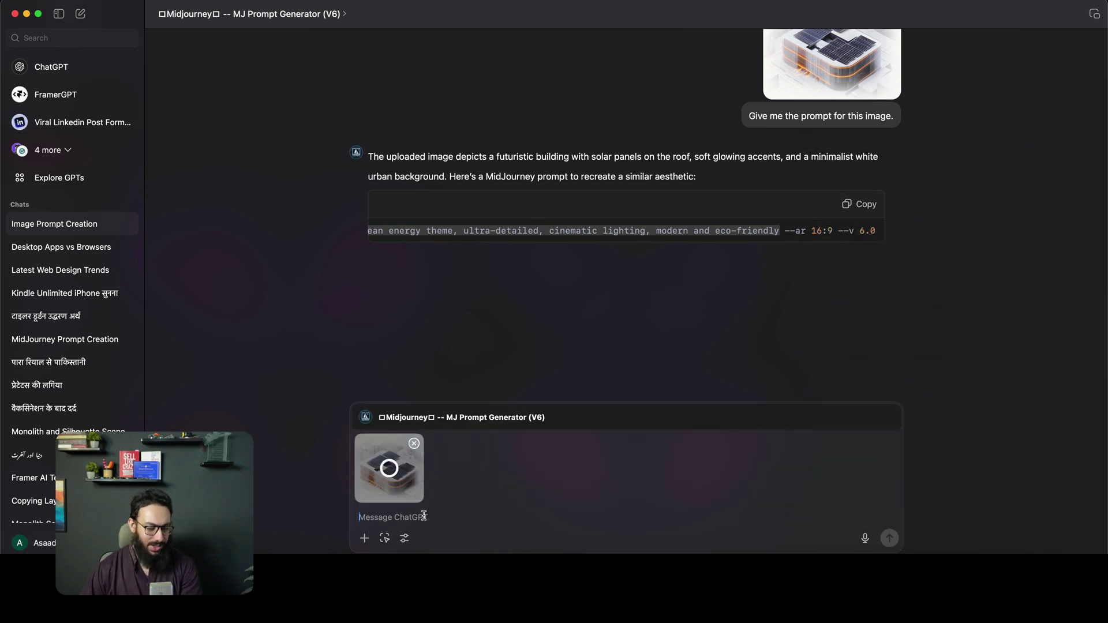
key(Return)
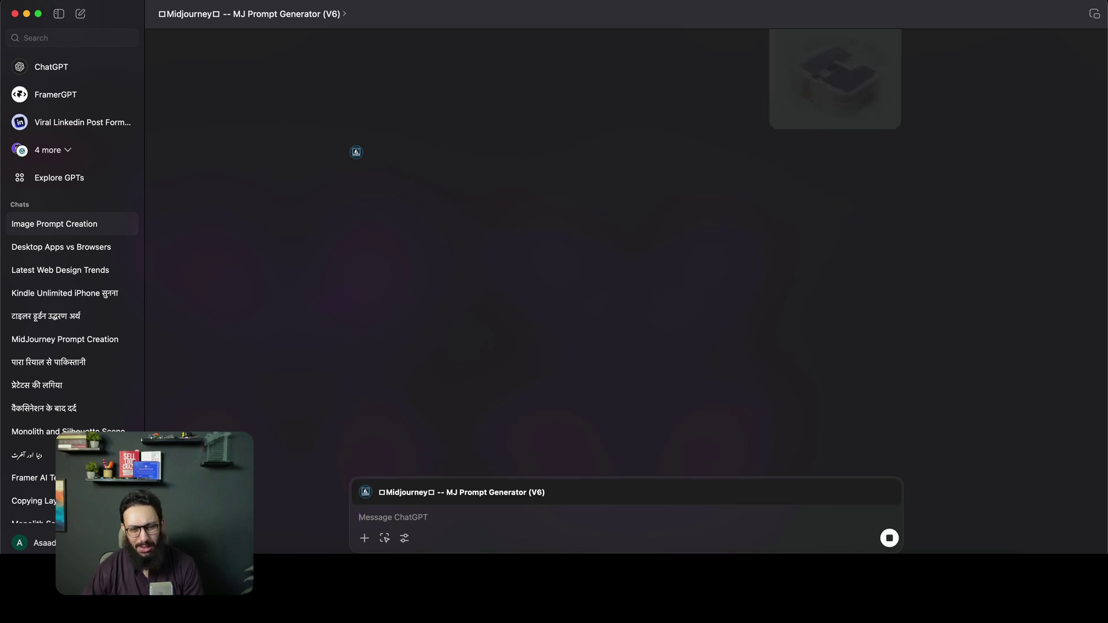
scroll(559, 333, up, 2)
scroll(559, 333, down, 2)
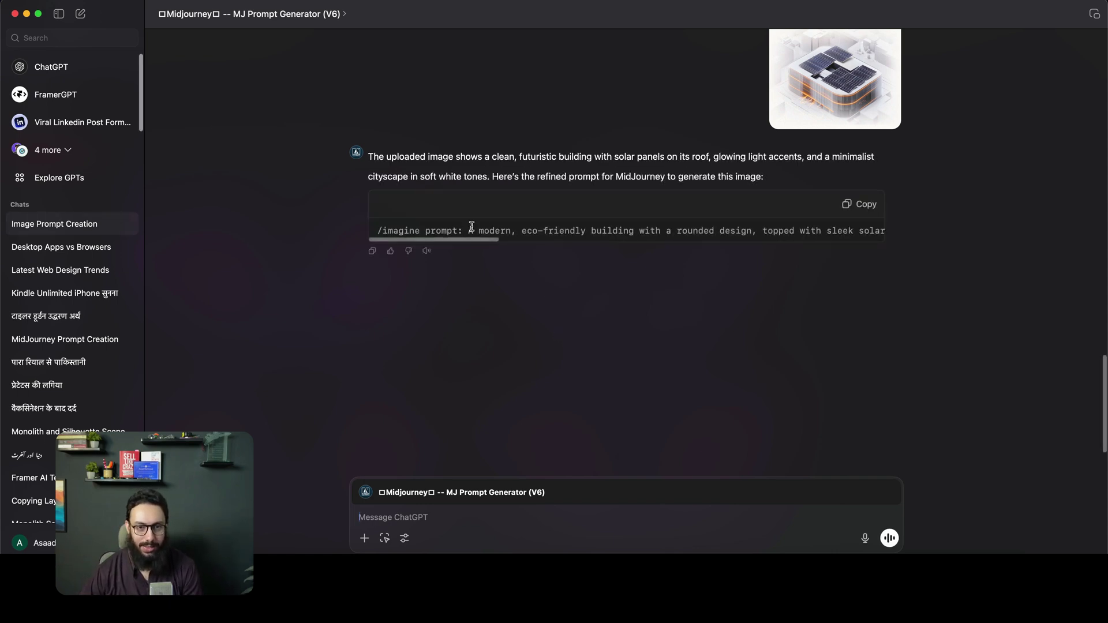
Copy the generated eco-friendly building description, without the /imagine prefix and parameters, into Midjourney's prompt
drag(469, 230, 779, 233)
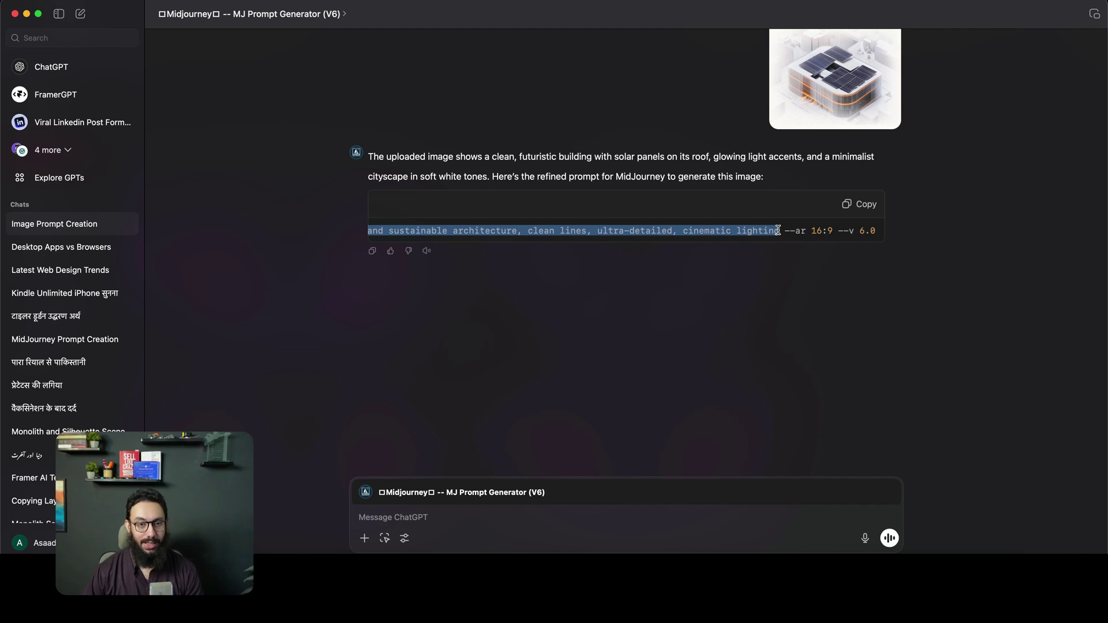
key(super+Tab)
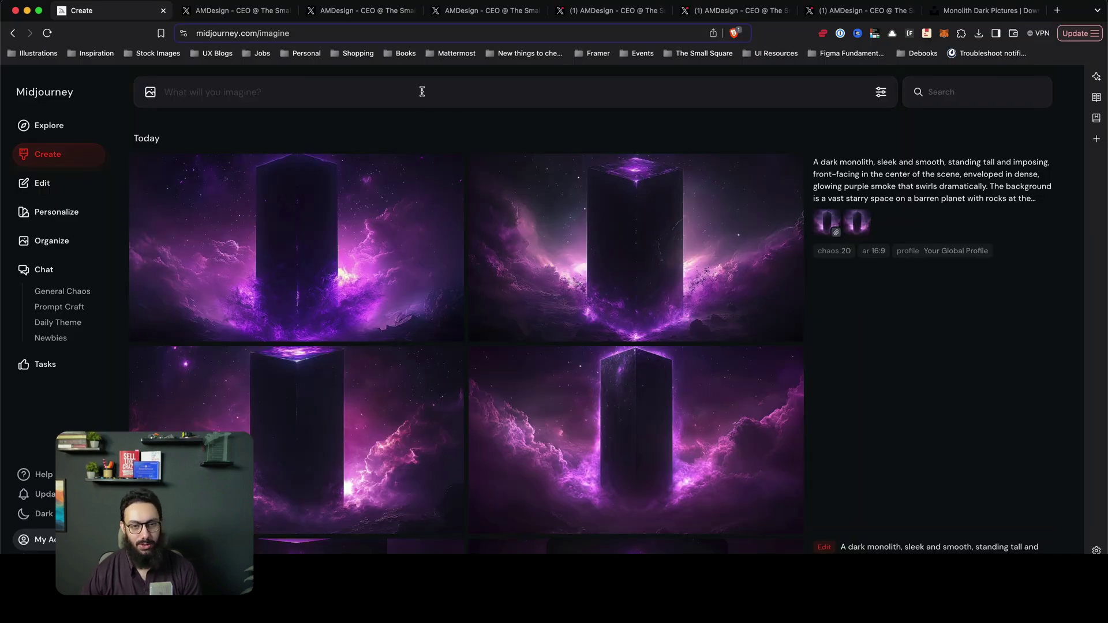
text(A modern, eco-friendly building with a rounded design, topped with sleek solar panels, emitting a golden glow from its light accents. The structure is integrated into a futuristic cityscape, featuring soft white tones and a hazy, minimalistic atmosphere. High-tech and sustainable architecture, clean lines, ultra-detailed, cinematic lighting)
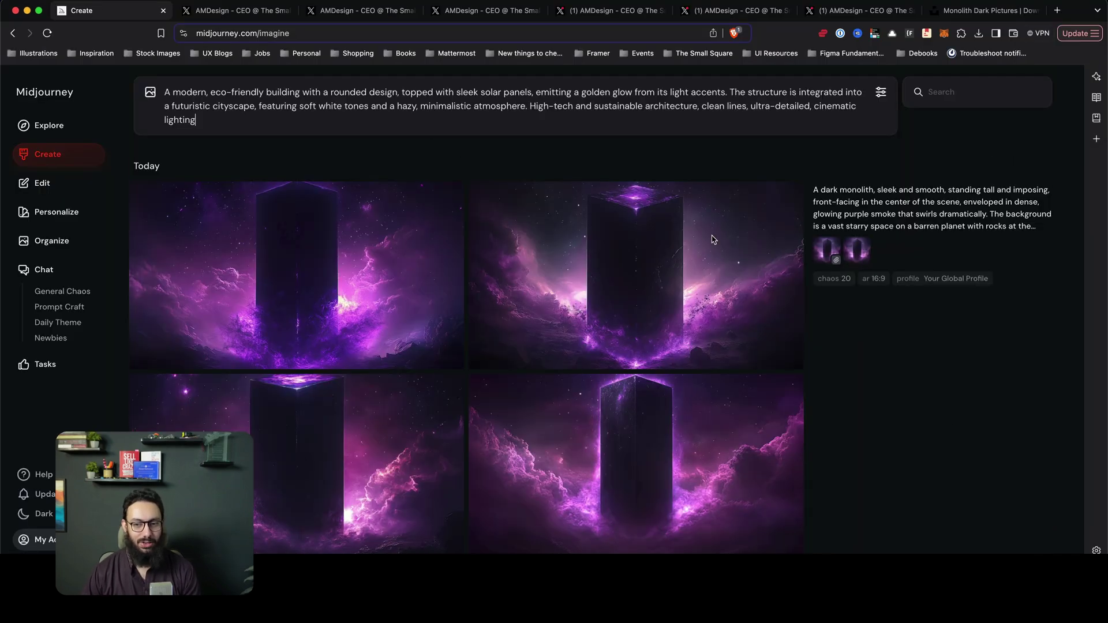
Add the solar building screenshot to the prompt as an image prompt and generate the images
click(962, 558)
drag(958, 516, 176, 172)
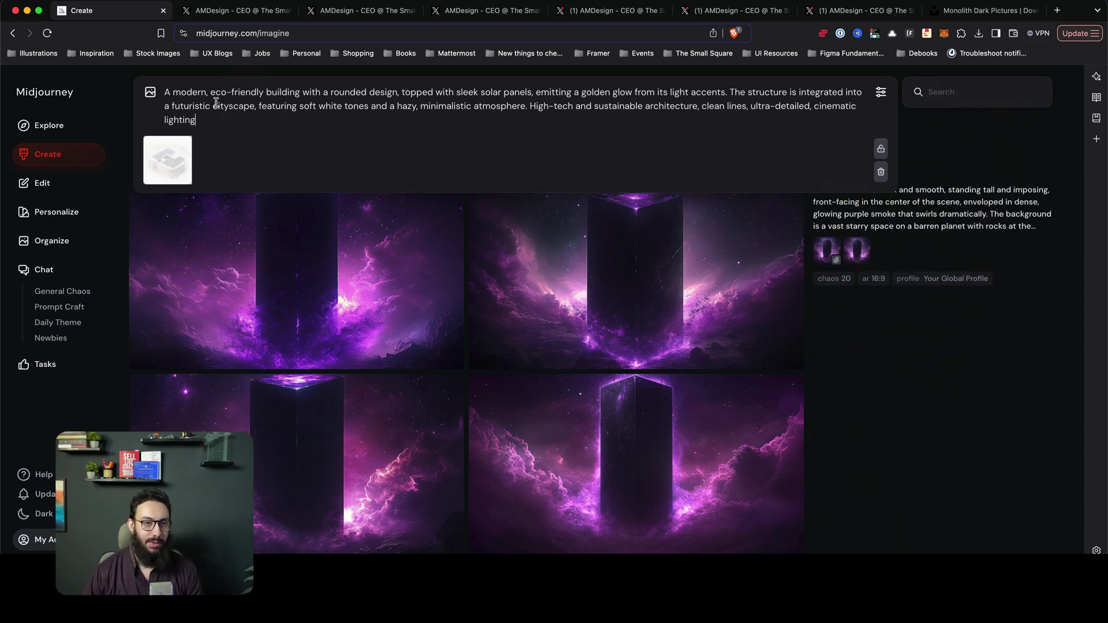
mouse_move(173, 173)
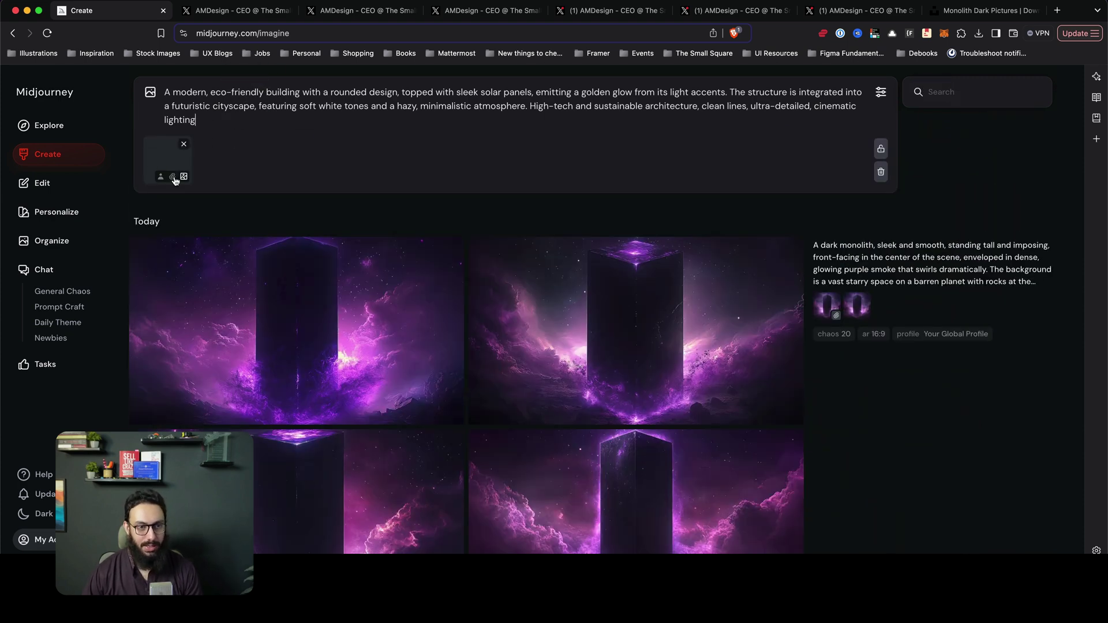
key(Return)
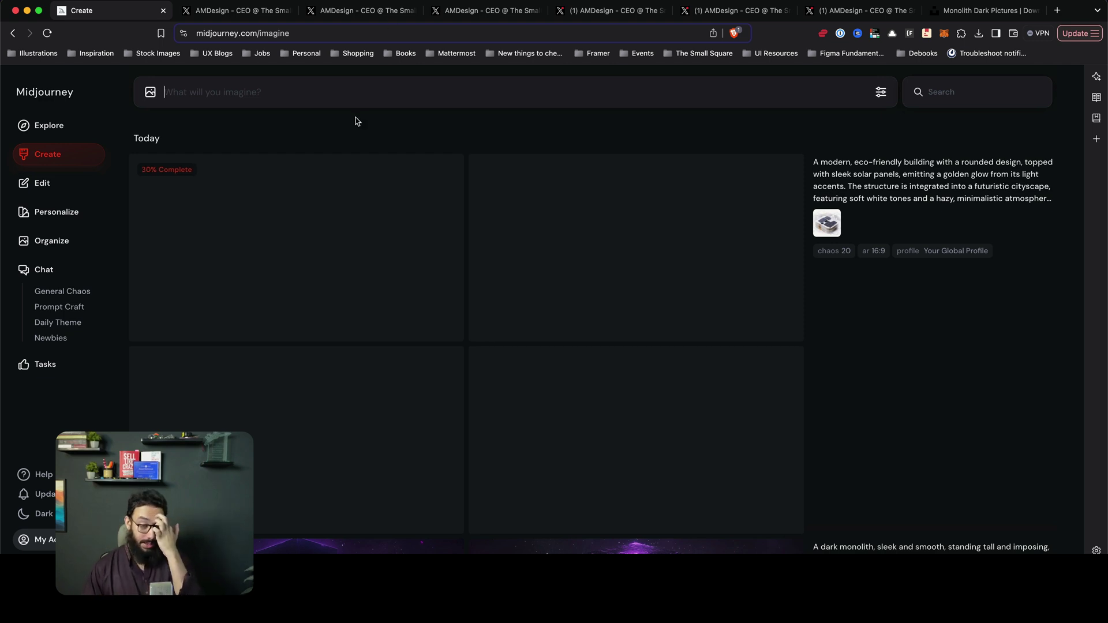
Look at the GreenTech services design on X again and compare it with the generated building images in Midjourney
click(748, 10)
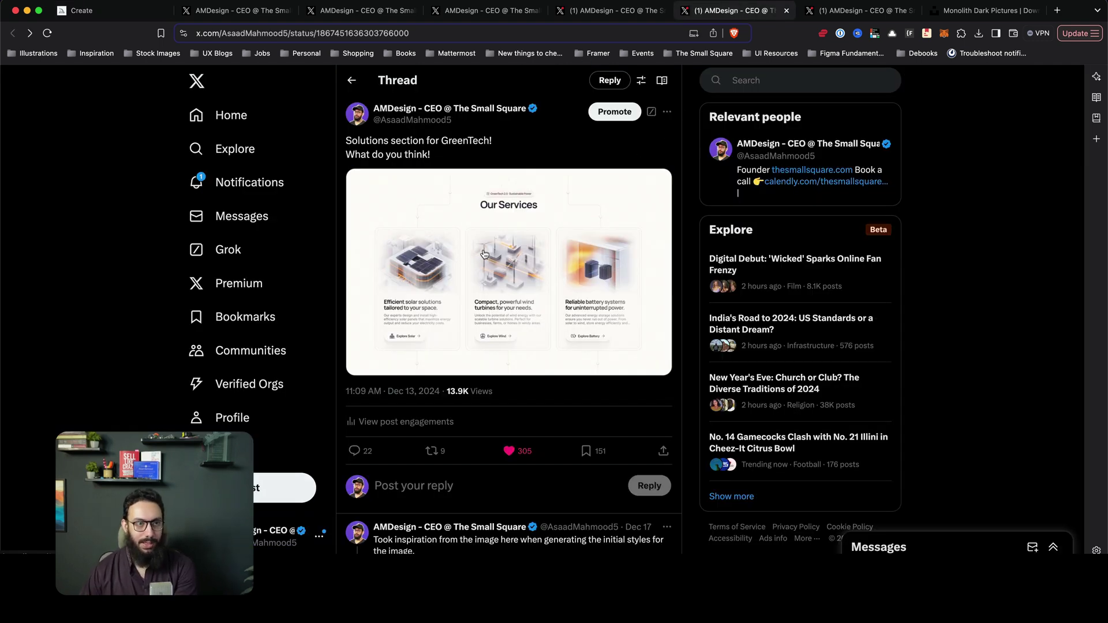
click(96, 12)
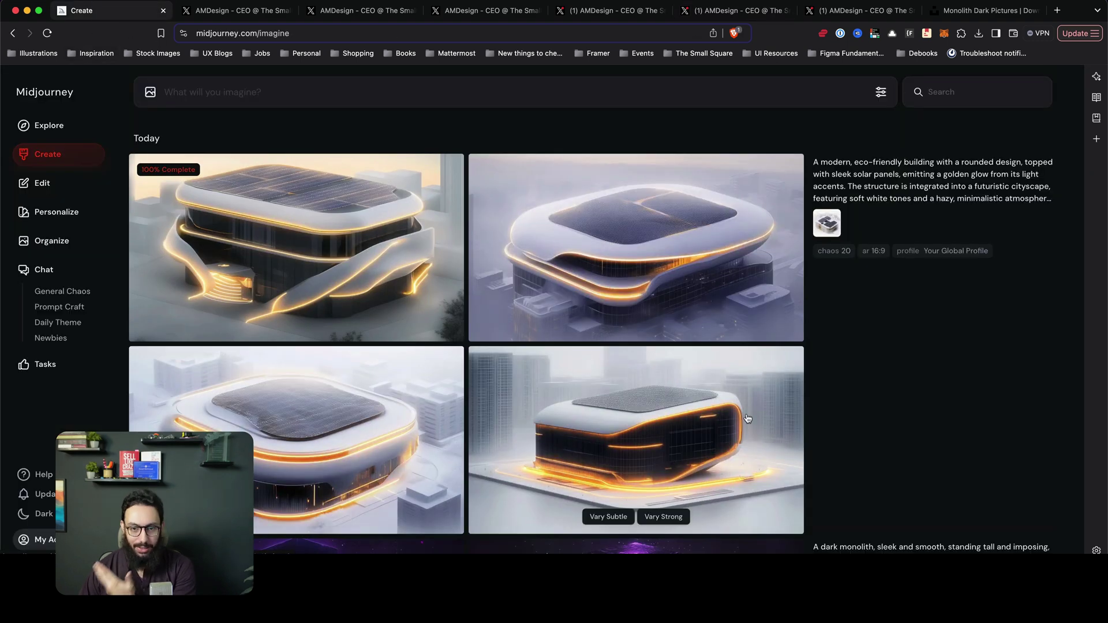
scroll(693, 346, down, 2)
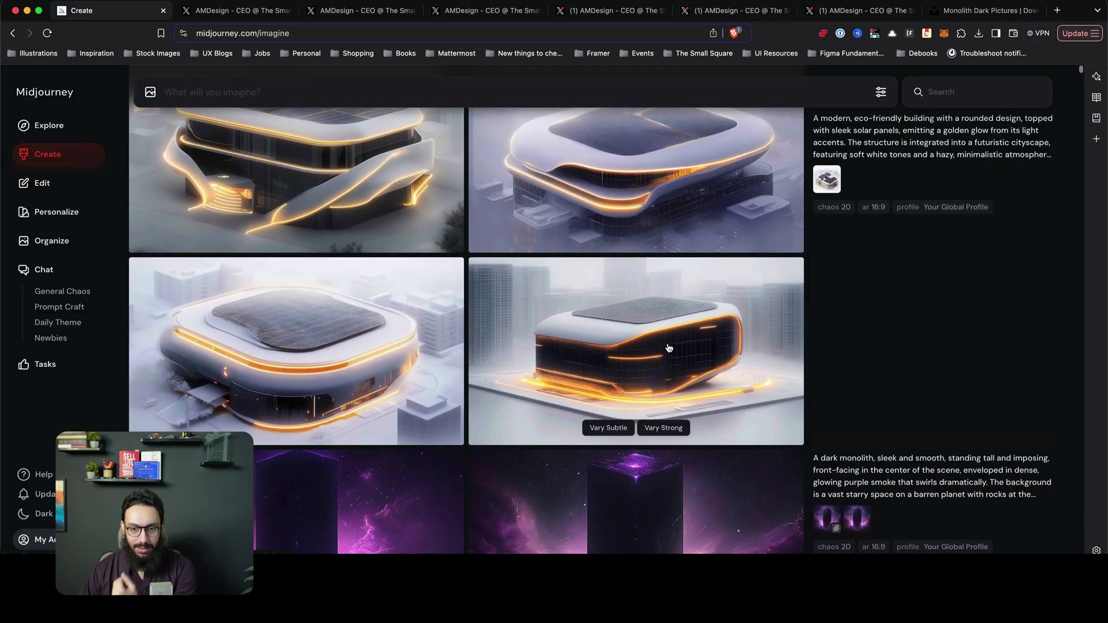
scroll(667, 349, up, 2)
mouse_move(672, 277)
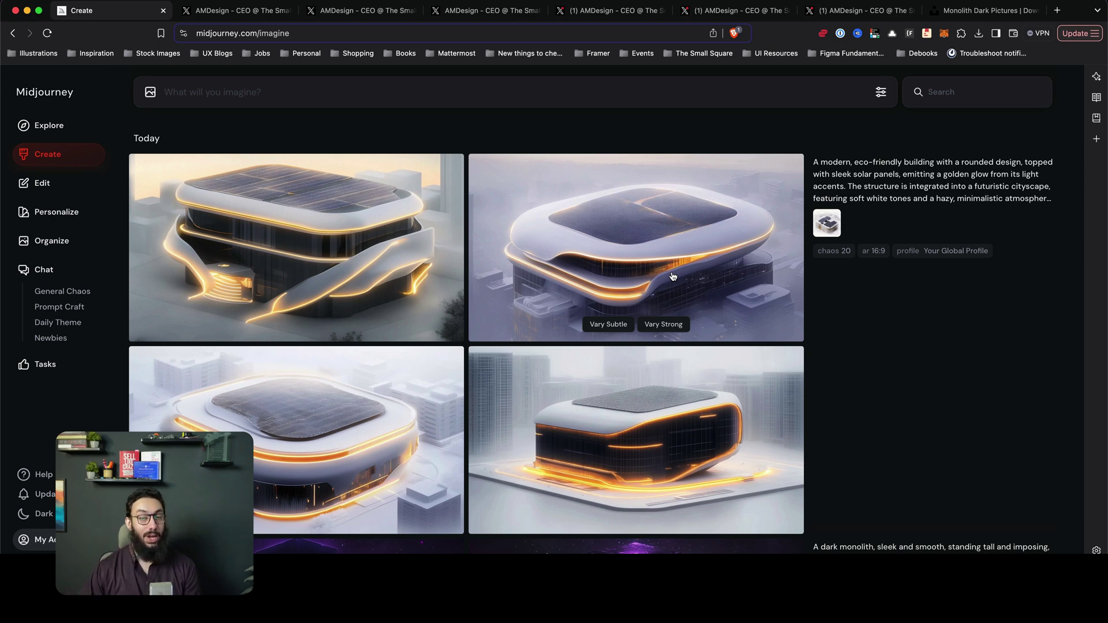
Go to Midjourney's Personalize page and open Your Global Profile for image rating
click(58, 212)
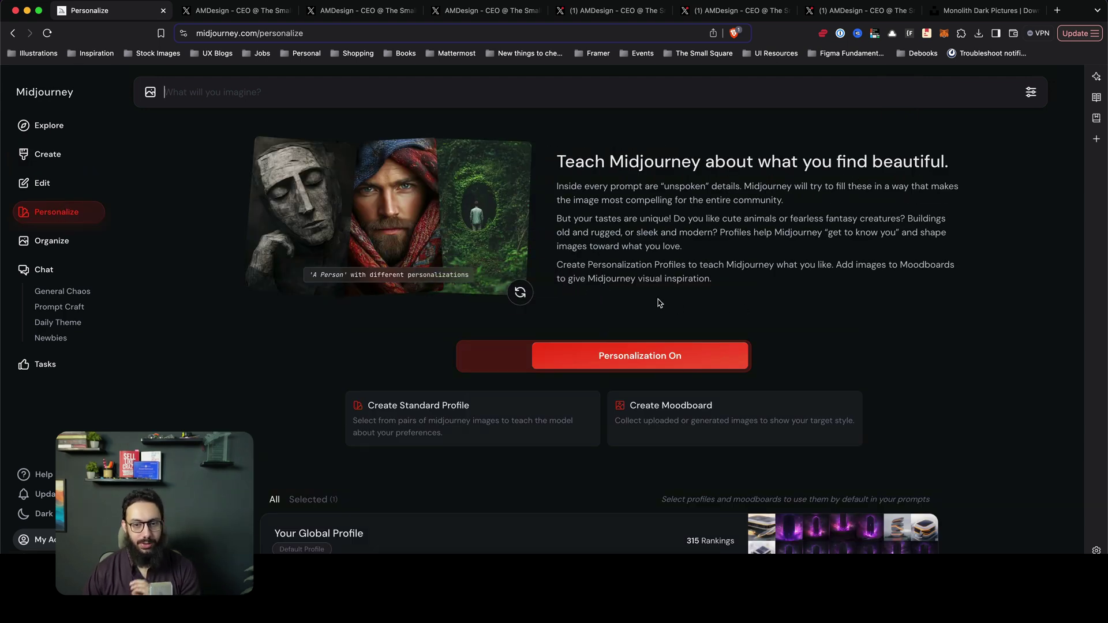
scroll(662, 304, down, 1)
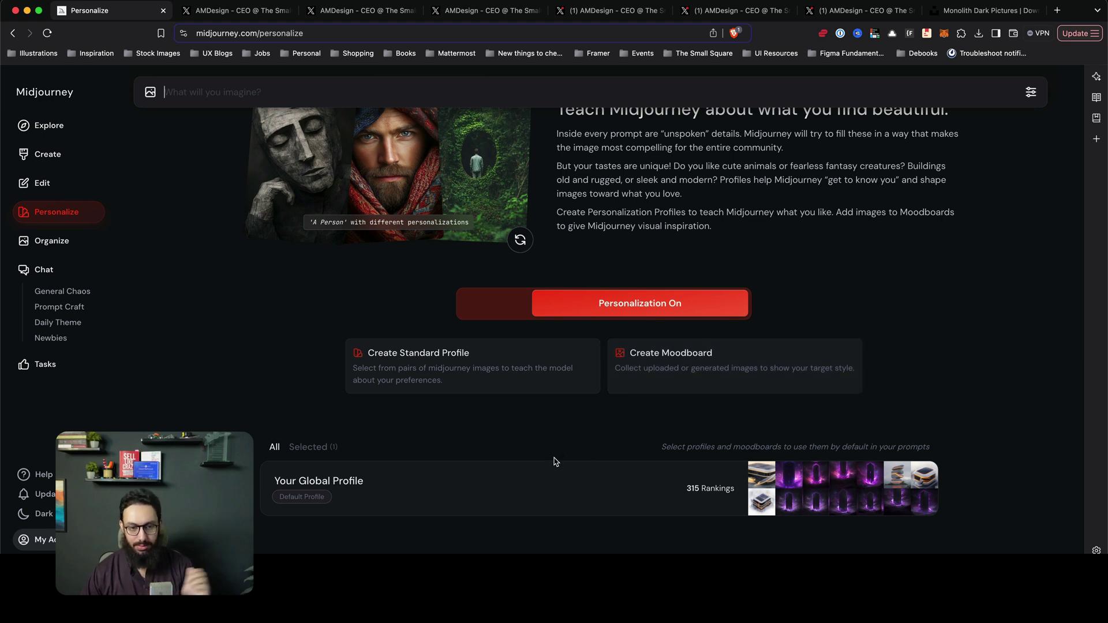
mouse_move(515, 484)
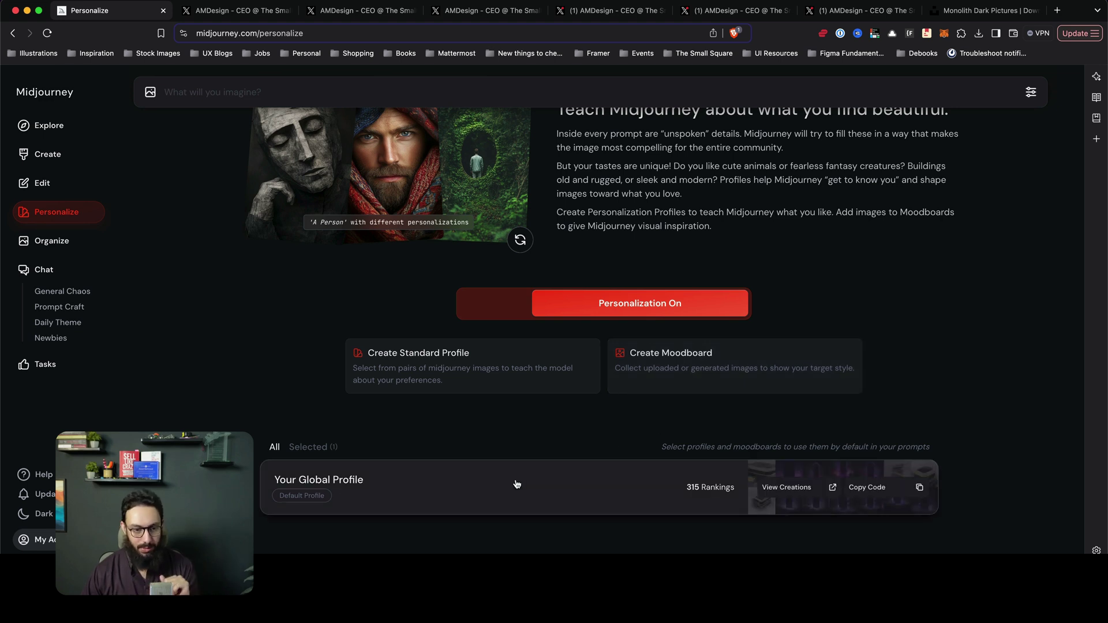
click(427, 487)
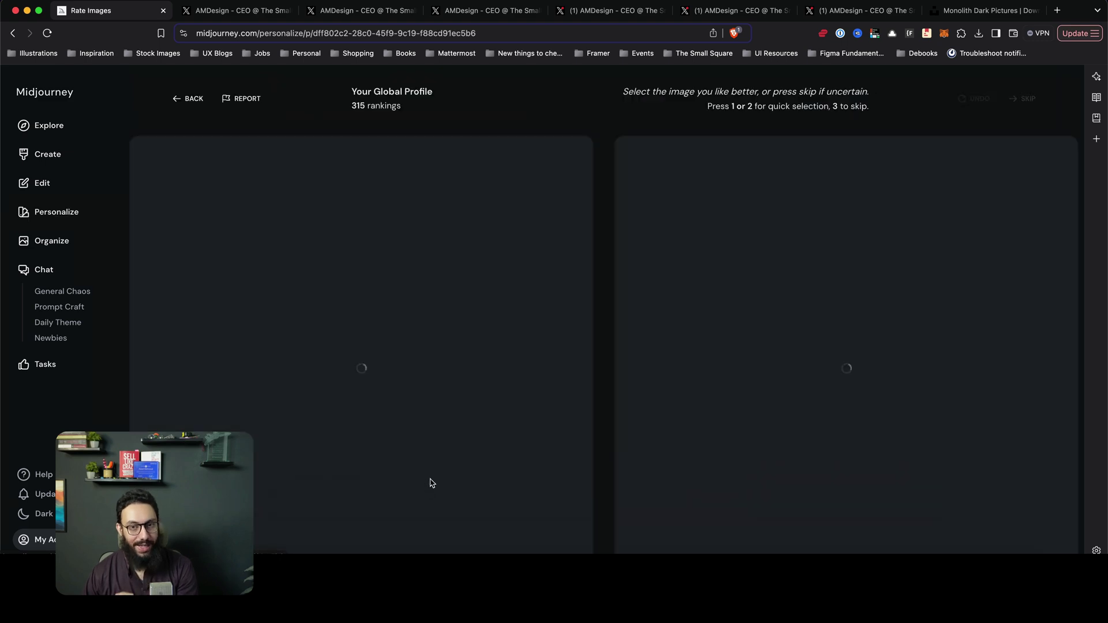